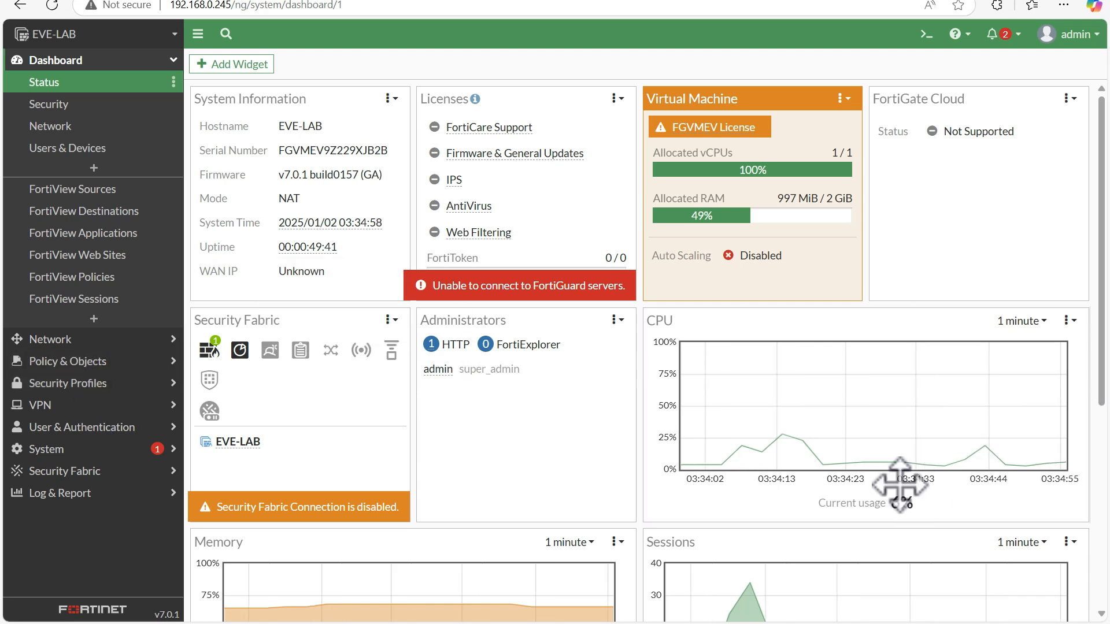
pyautogui.click(880, 623)
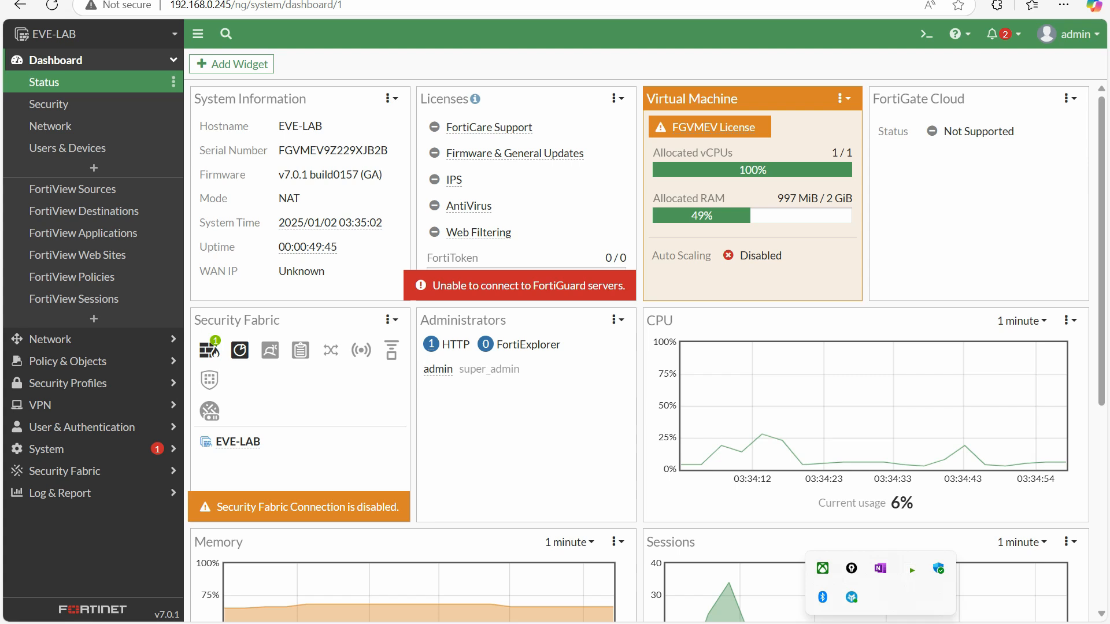
pyautogui.click(851, 568)
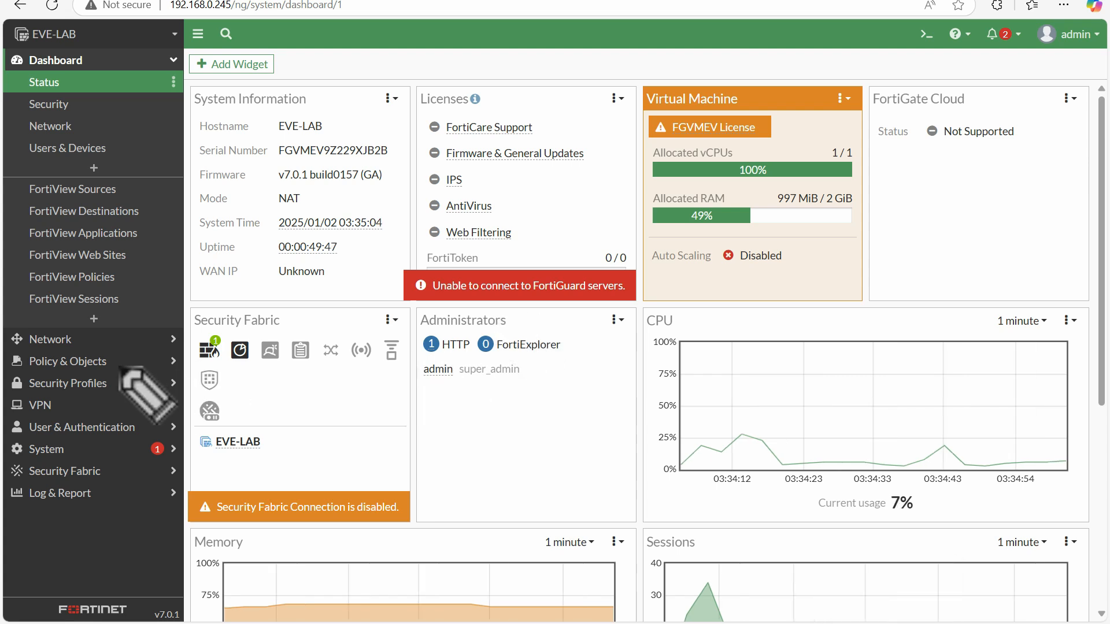
pyautogui.moveTo(115, 367)
pyautogui.mouseDown()
pyautogui.moveTo(155, 367)
pyautogui.moveTo(134, 368)
pyautogui.mouseUp()
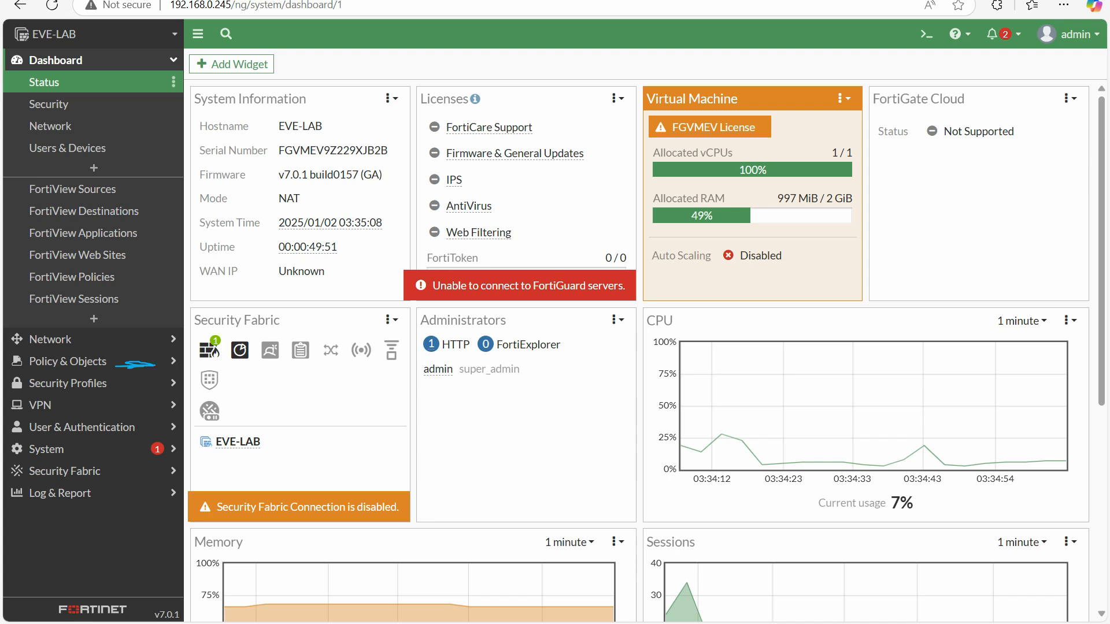
pyautogui.press('Escape')
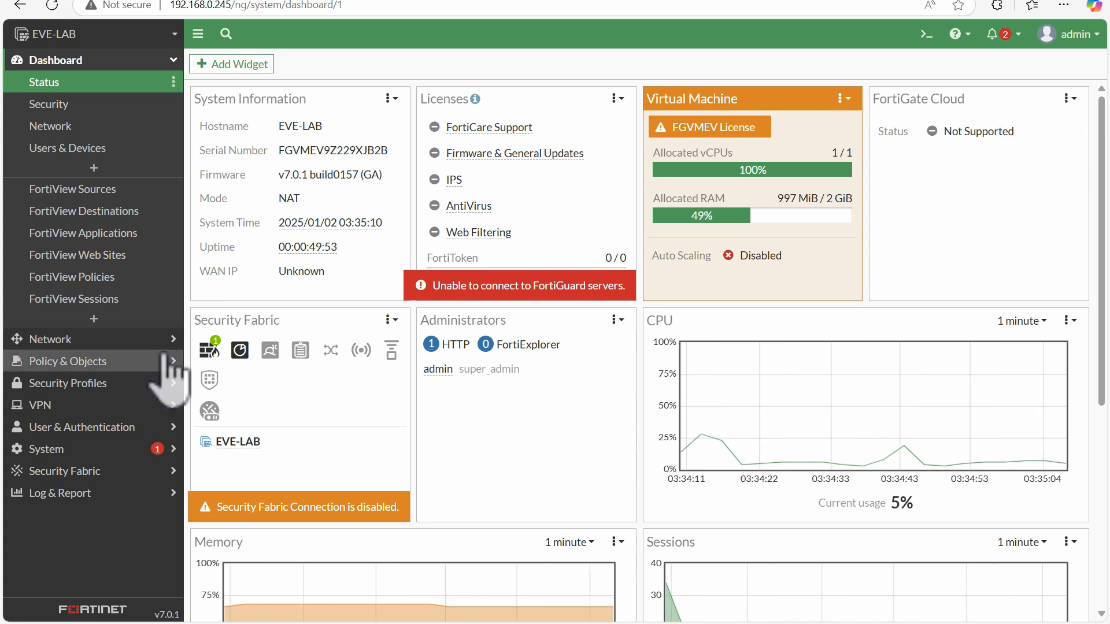
# Examine the firewall address objects and the predefined services under the policy objects.
pyautogui.click(107, 365)
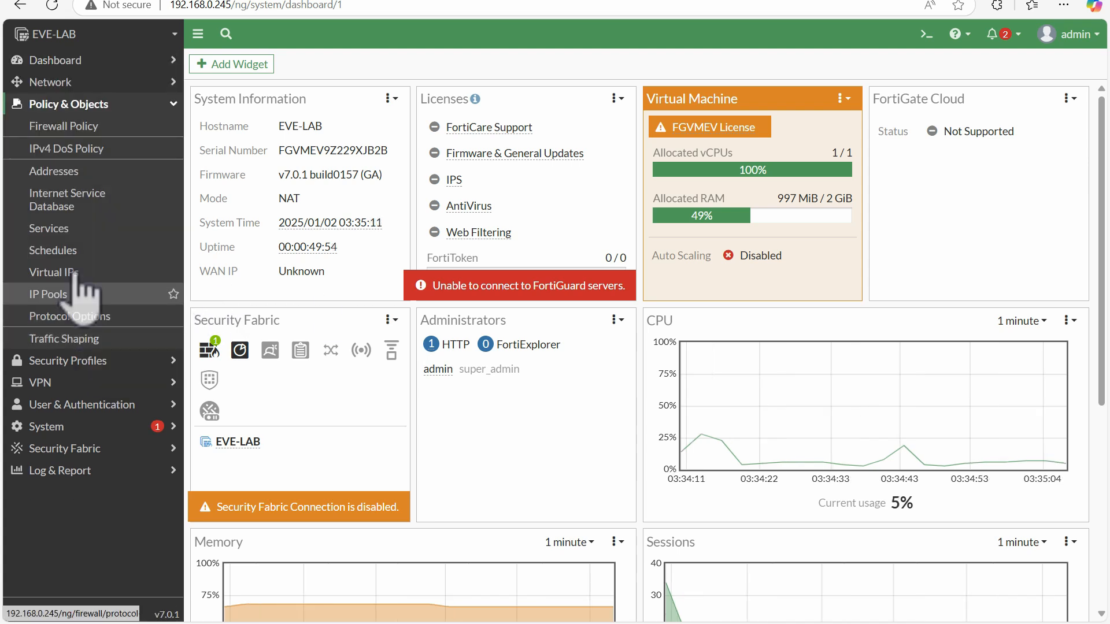
pyautogui.click(67, 175)
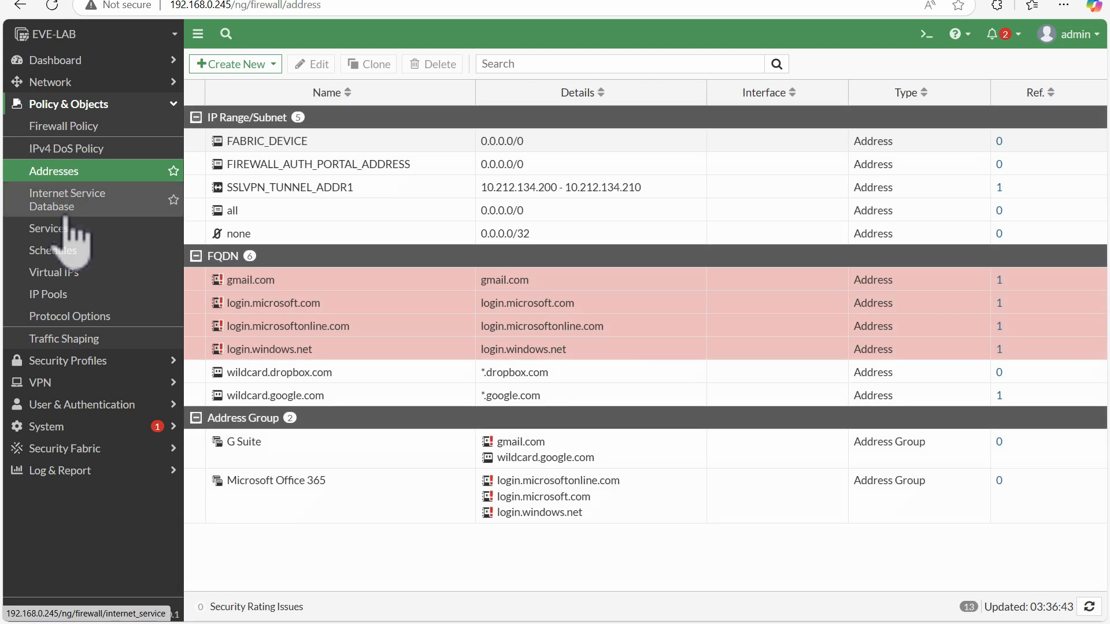
pyautogui.click(64, 229)
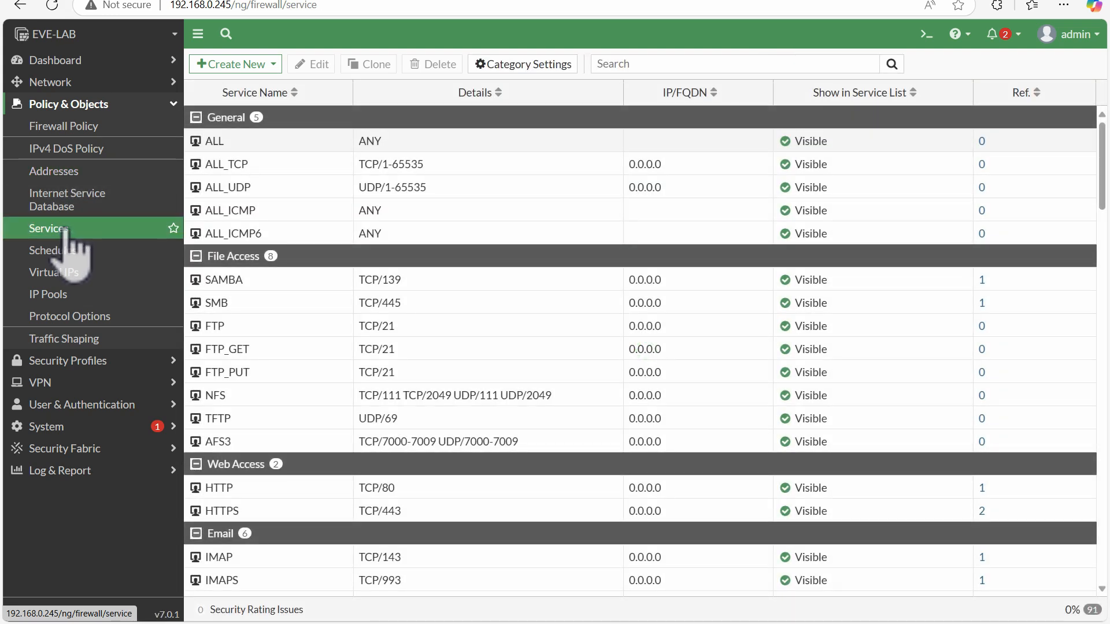
pyautogui.click(63, 174)
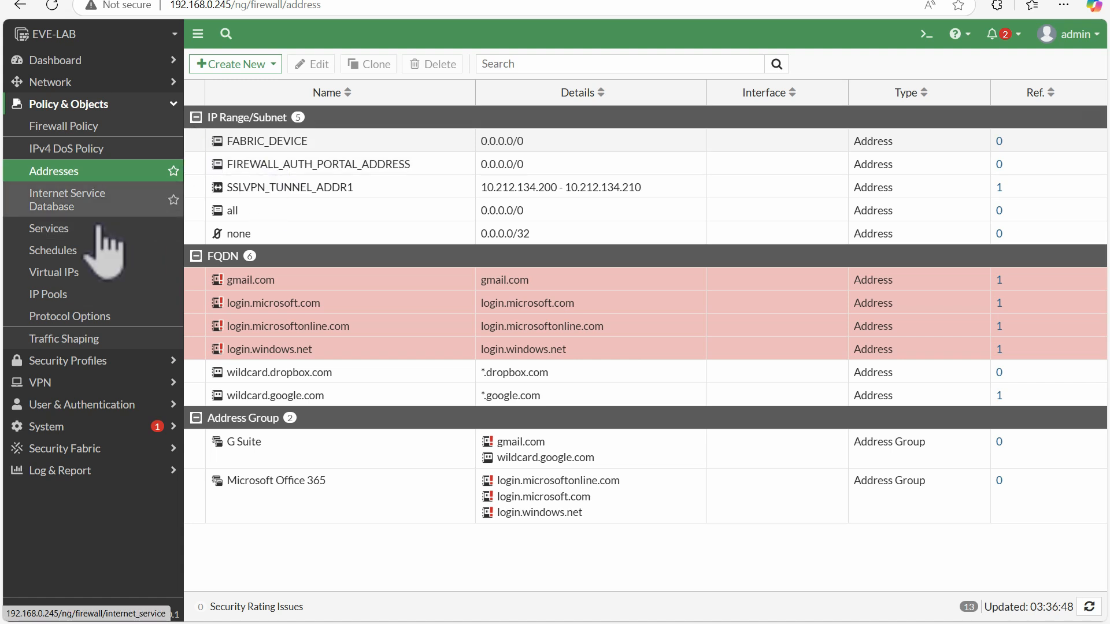
pyautogui.click(64, 236)
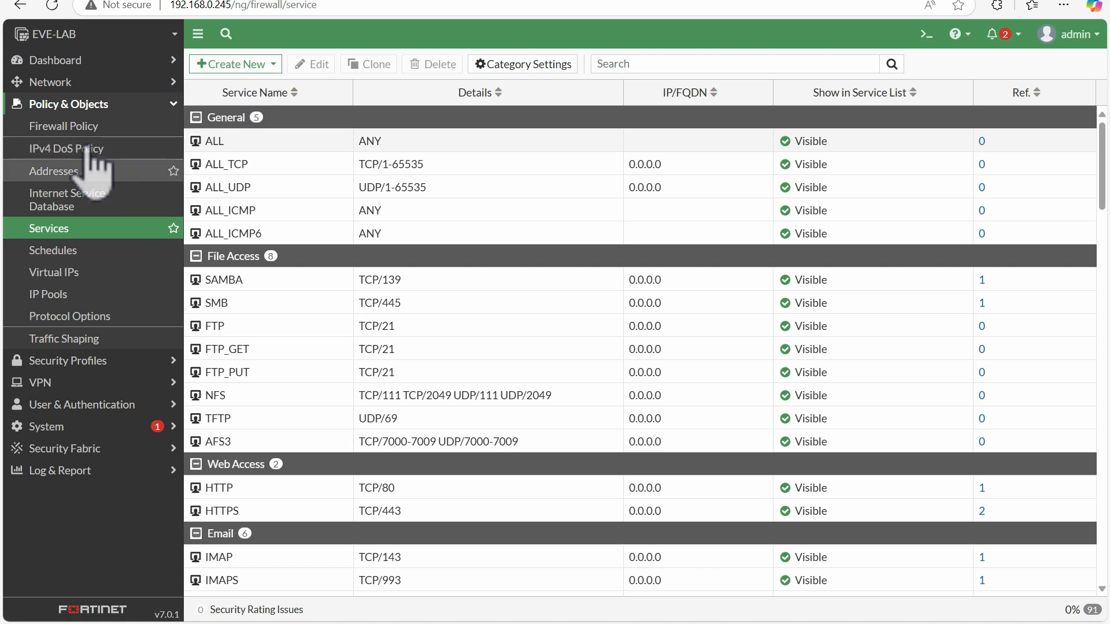
# Start creating a new address object in the firewall address list.
pyautogui.click(87, 174)
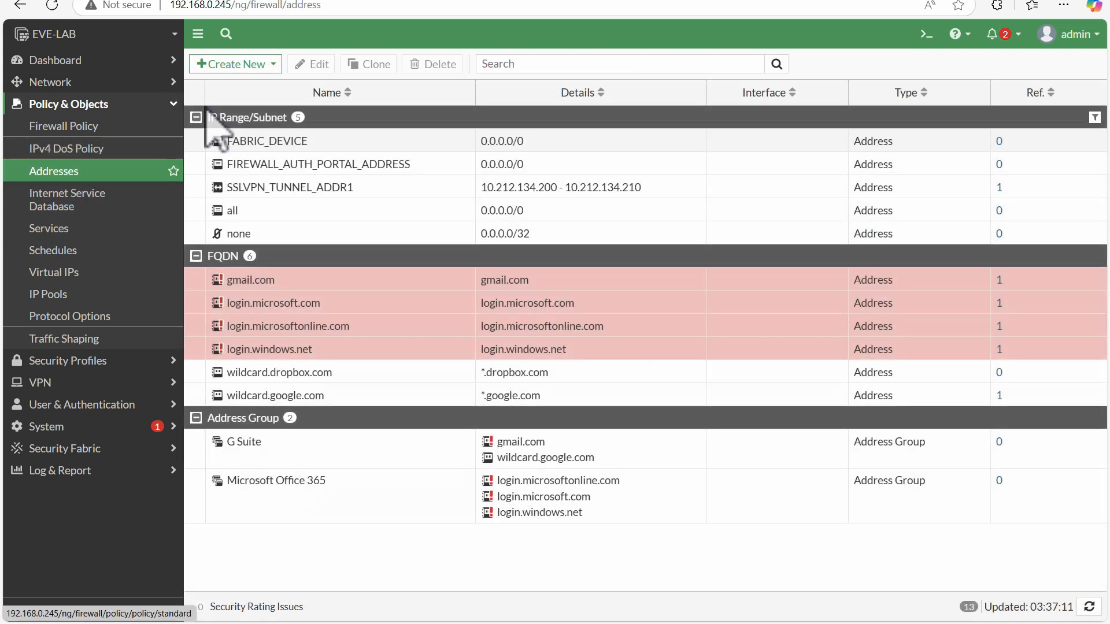
pyautogui.click(237, 65)
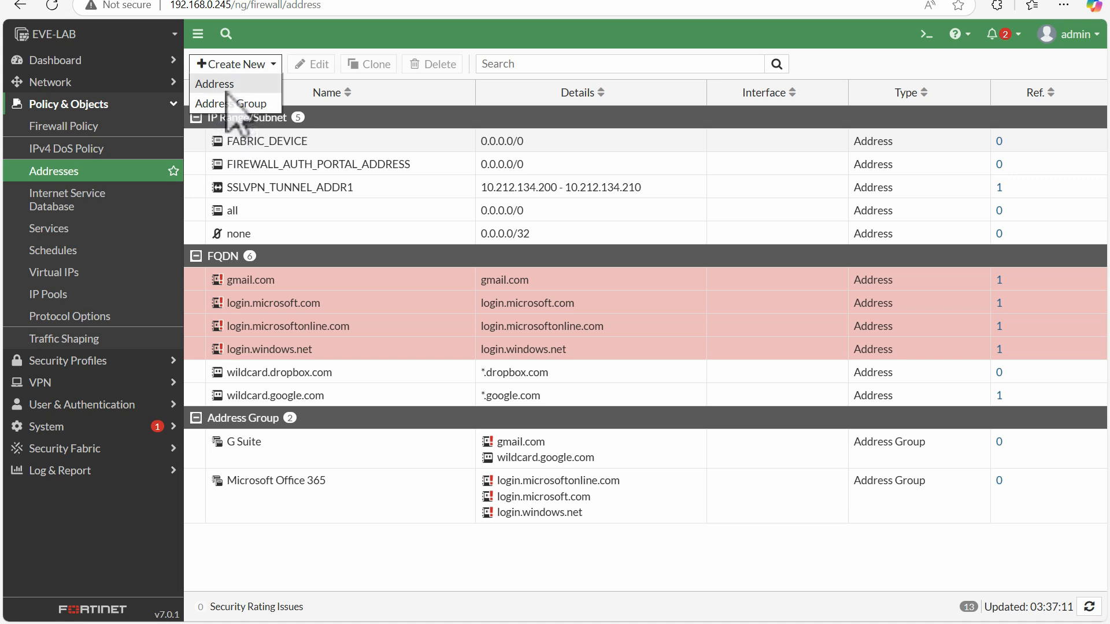
pyautogui.click(226, 85)
pyautogui.click(379, 93)
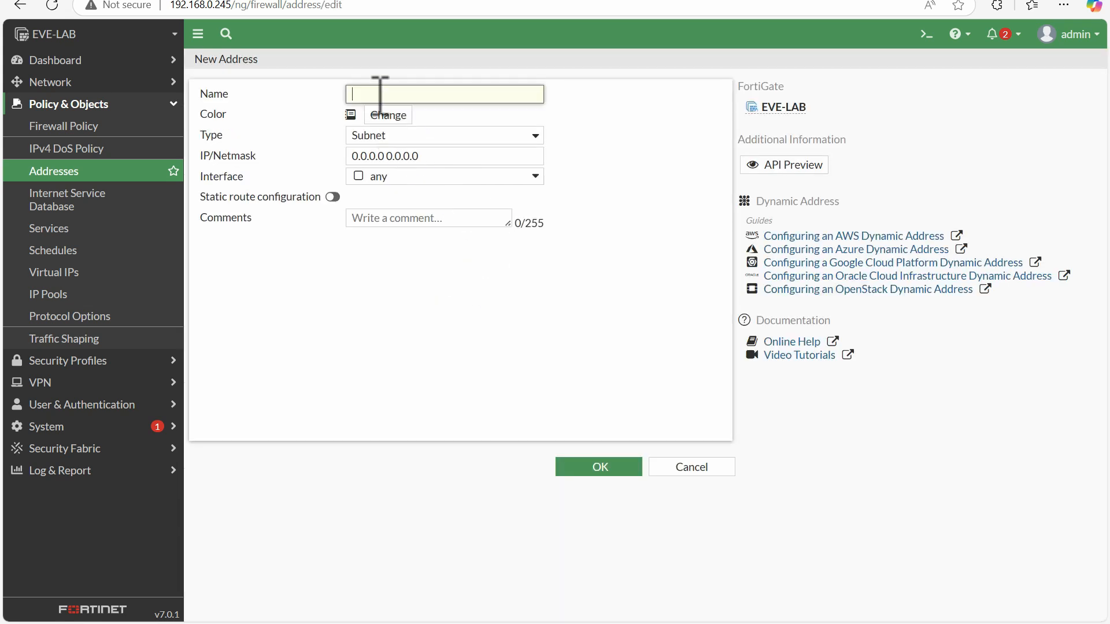
pyautogui.click(301, 112)
pyautogui.click(387, 98)
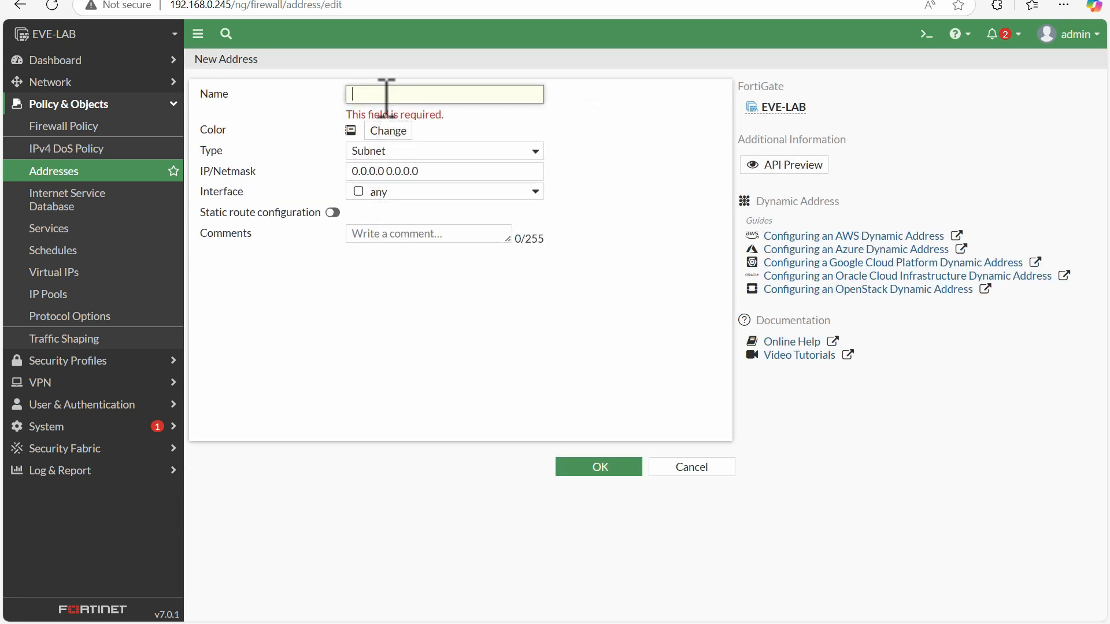
pyautogui.click(386, 97)
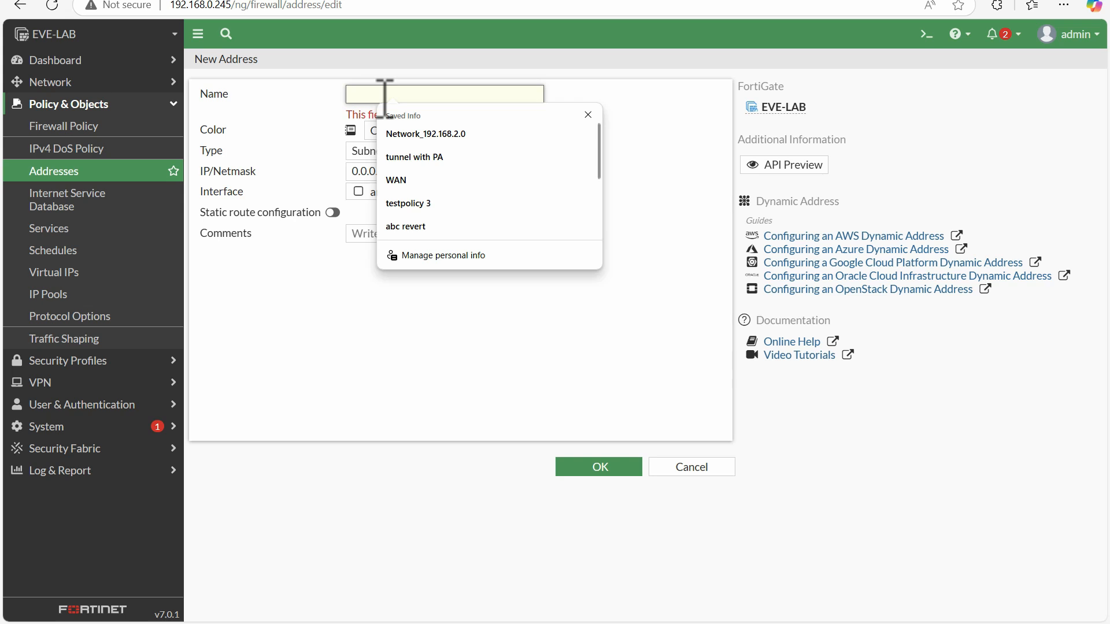
pyautogui.write('Test')
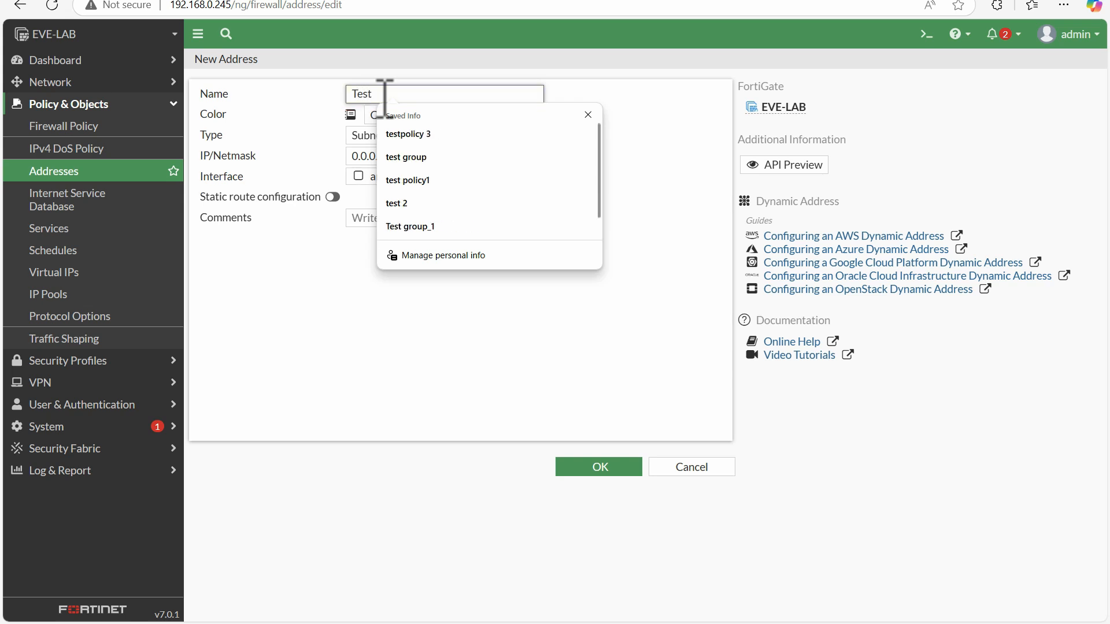
pyautogui.press('BackSpace')
pyautogui.press('BackSpace')
pyautogui.press('BackSpace')
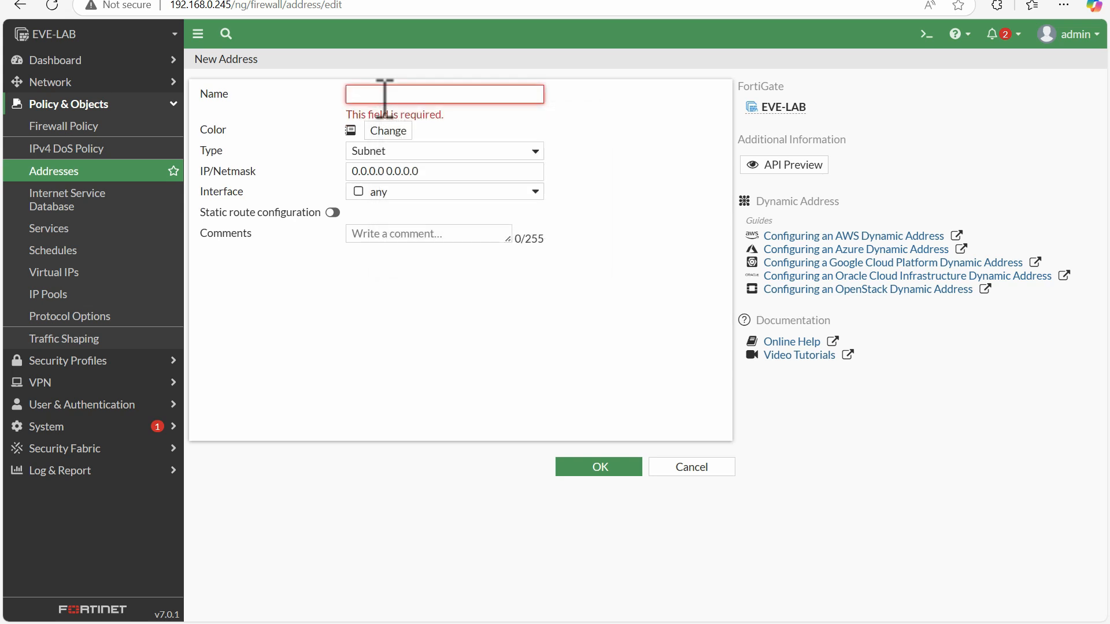
# Name the new address object LAN_192.168.0.0/24.
pyautogui.write('LAN')
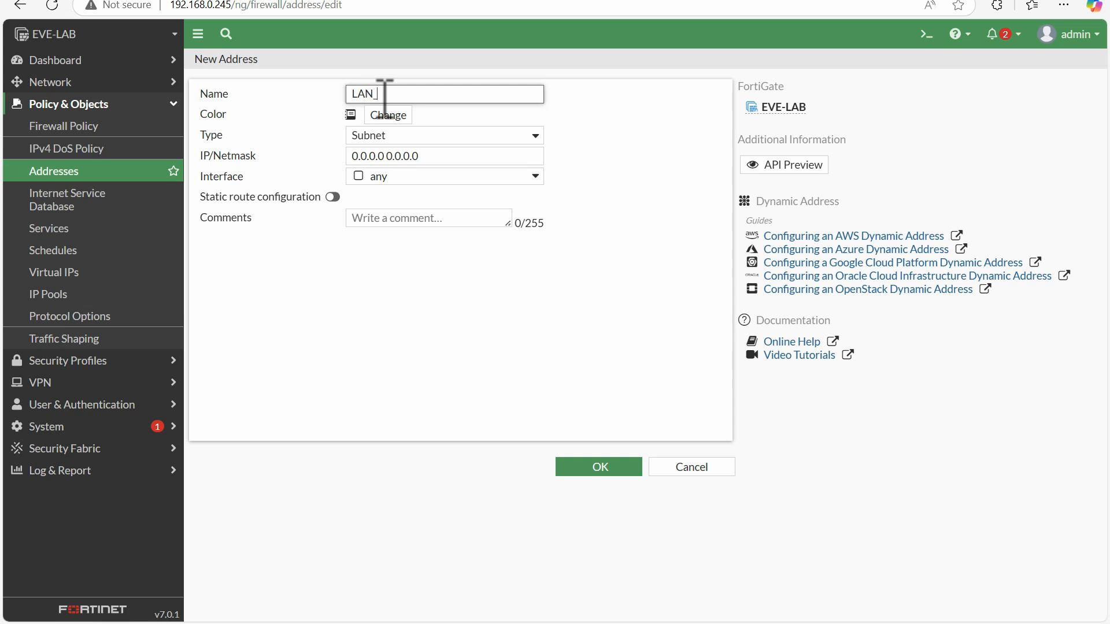
pyautogui.write('_192.16')
pyautogui.press('BackSpace')
pyautogui.press('BackSpace')
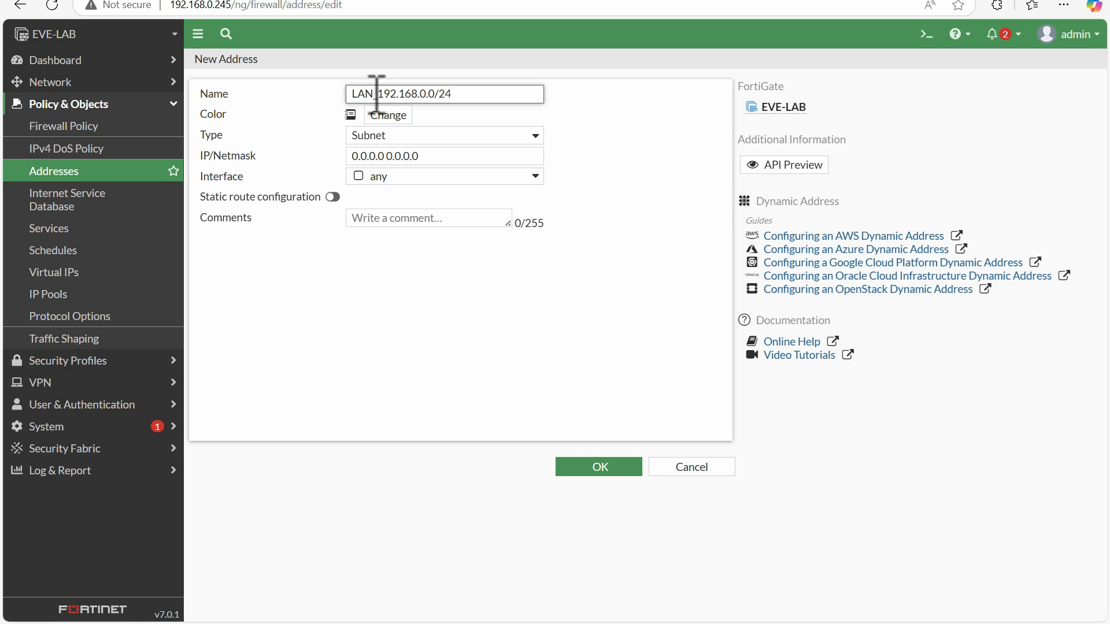
pyautogui.moveTo(358, 96); pyautogui.dragTo(500, 96)
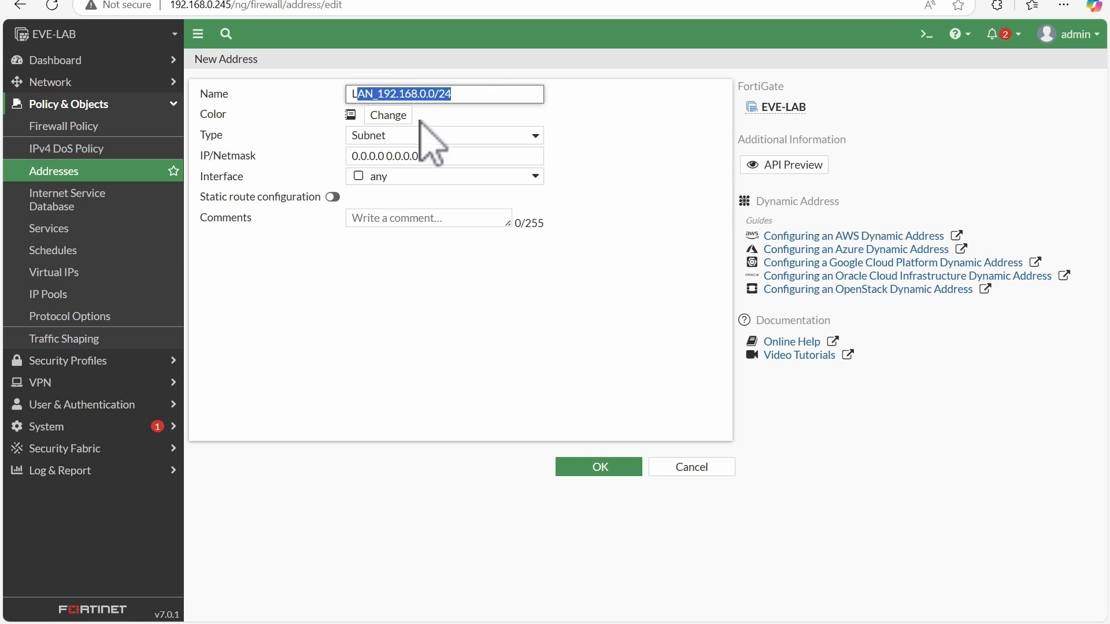
# Set the color of the new address object to green.
pyautogui.click(350, 115)
pyautogui.click(390, 115)
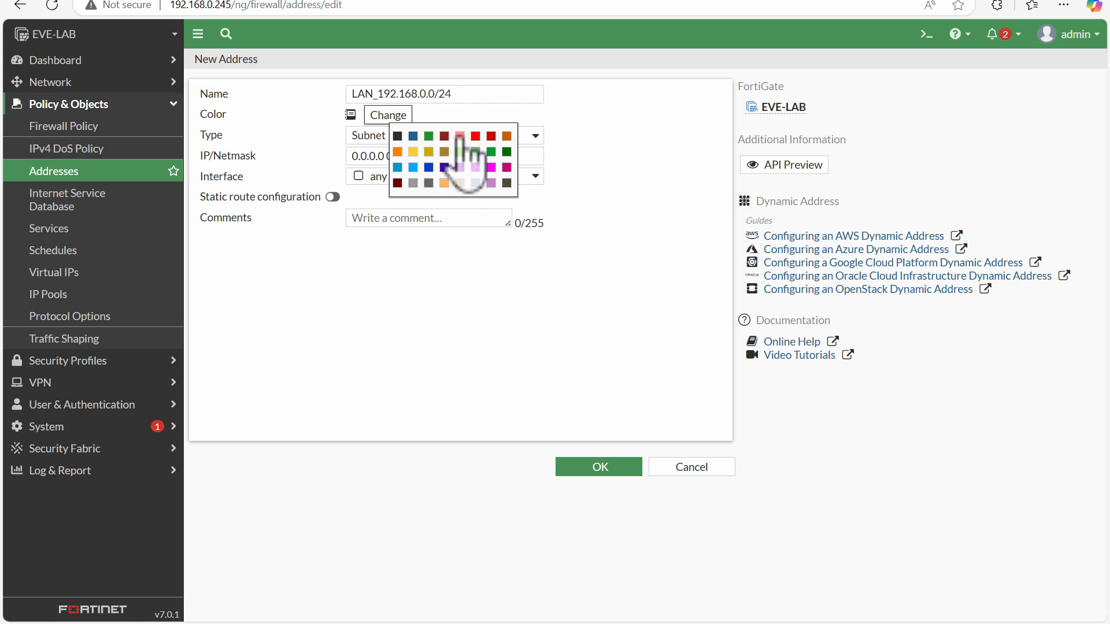
pyautogui.click(428, 137)
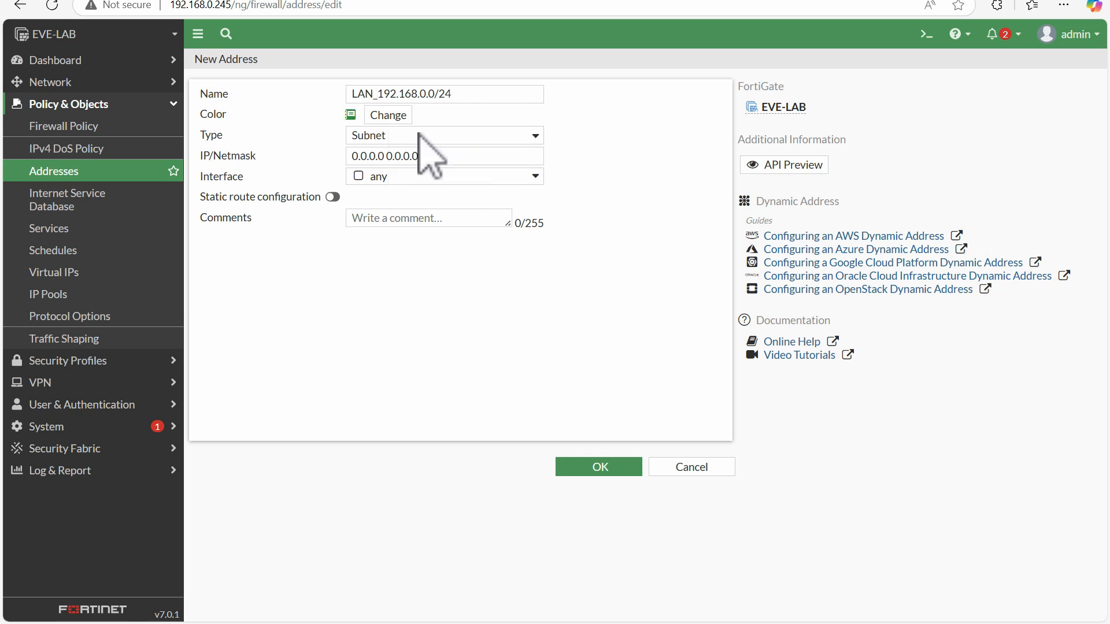
# Review the available address types for the new object without changing the Subnet type.
pyautogui.click(384, 136)
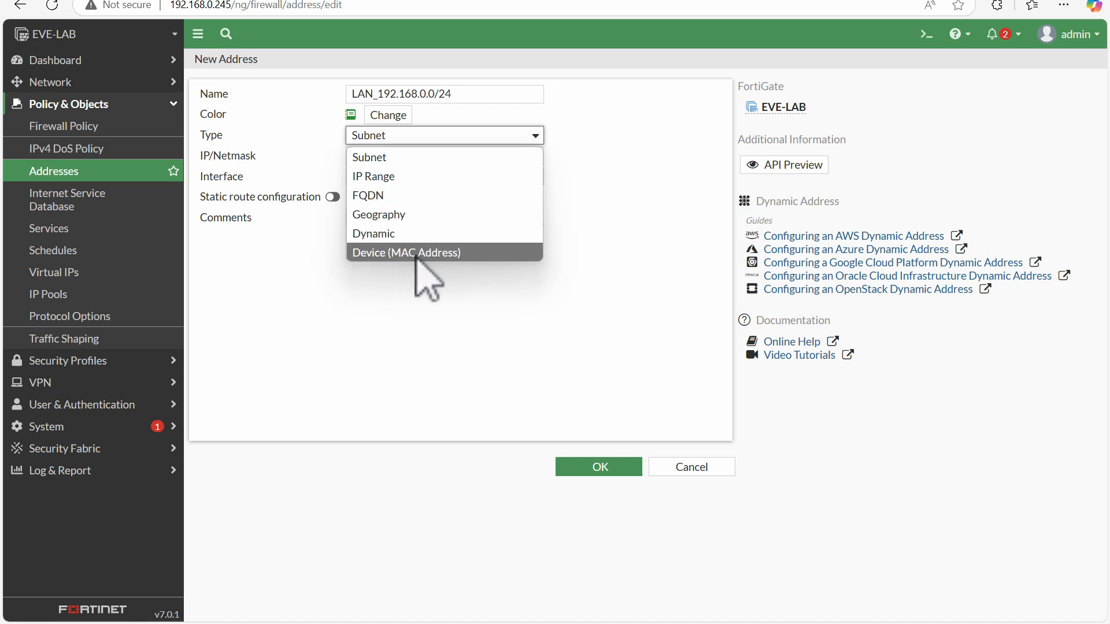
pyautogui.click(636, 109)
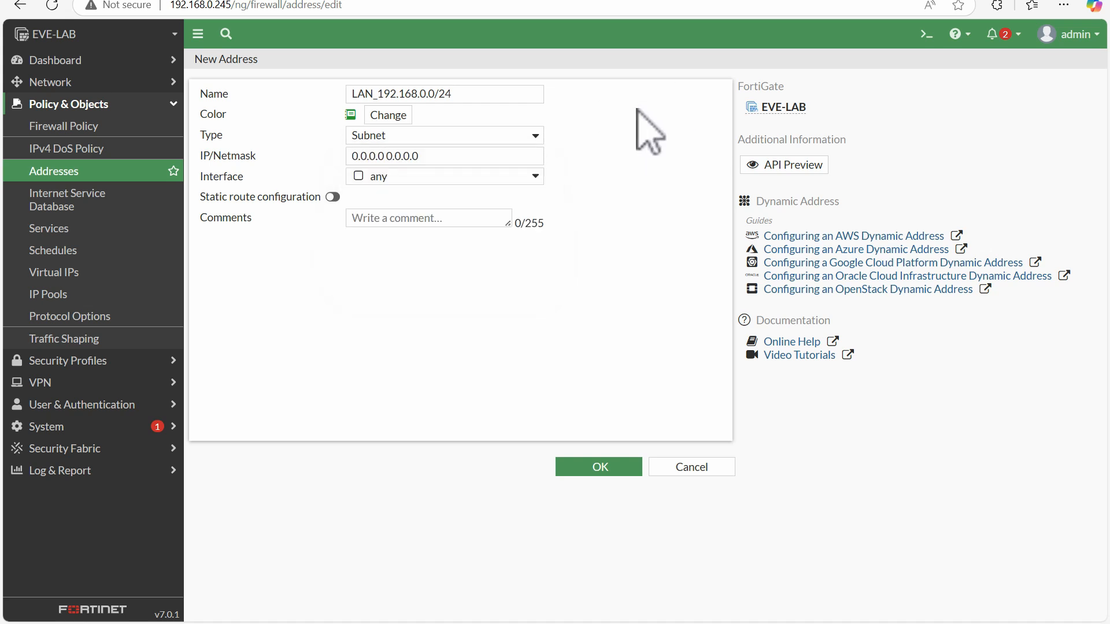
pyautogui.click(440, 136)
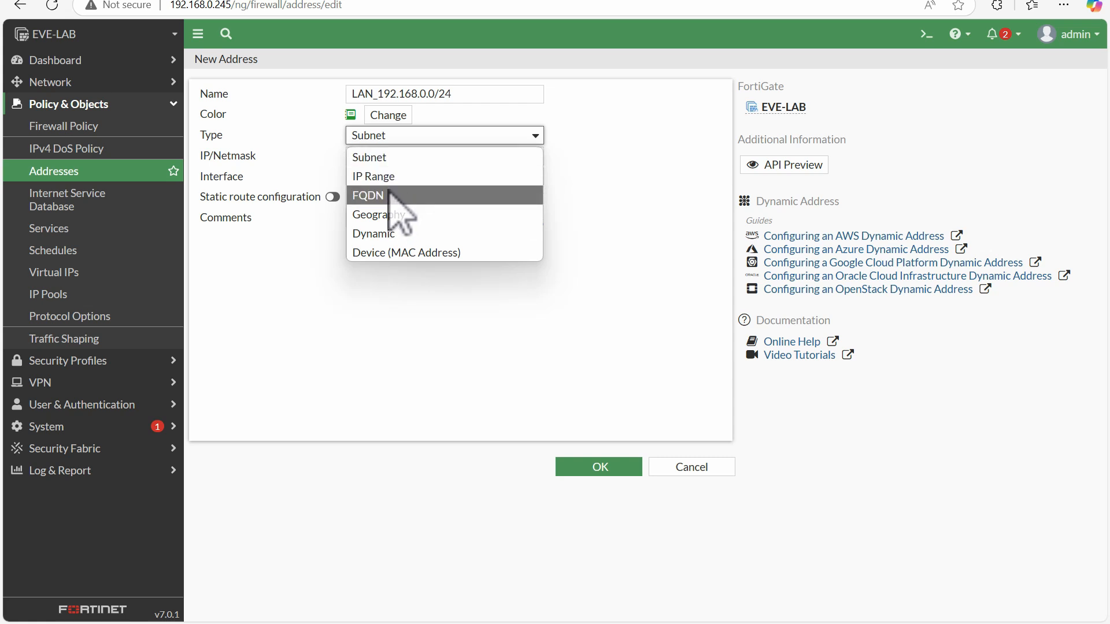
pyautogui.click(635, 168)
pyautogui.click(386, 139)
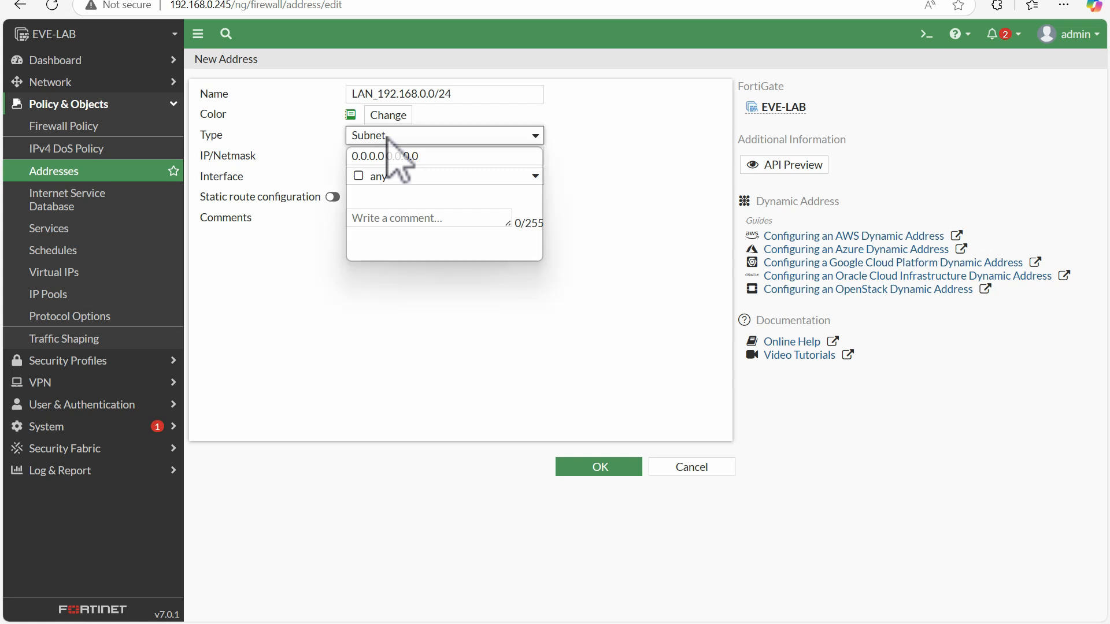
# Set the IP/Netmask of the new address object to 192.168.1.0/24.
pyautogui.click(413, 153)
pyautogui.moveTo(414, 151); pyautogui.dragTo(337, 169)
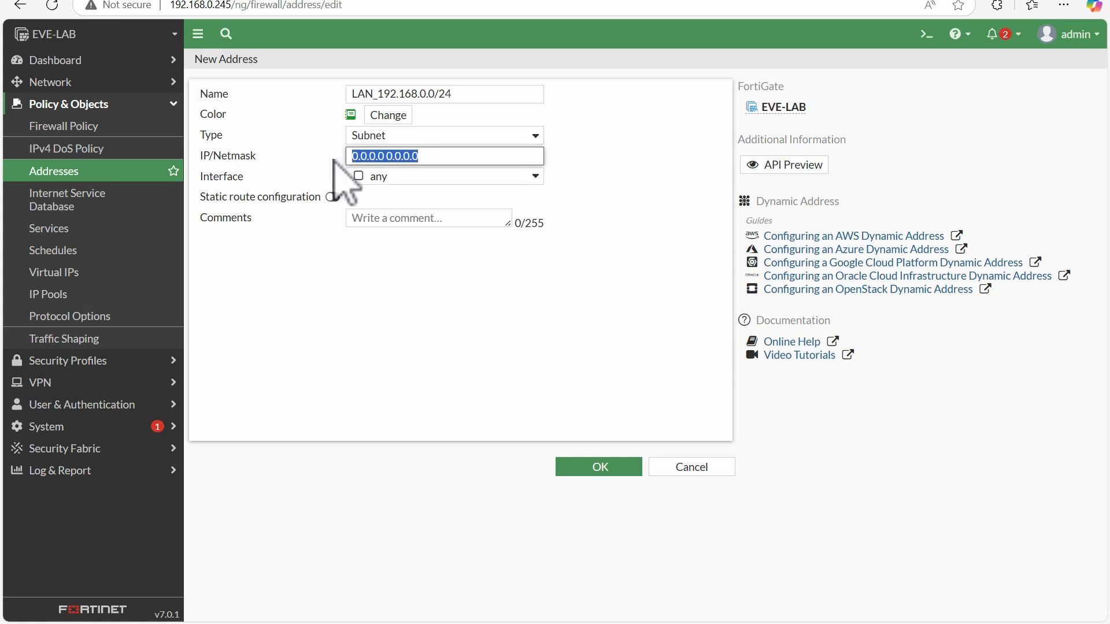
pyautogui.press('BackSpace')
pyautogui.write('192.168.1.0/24')
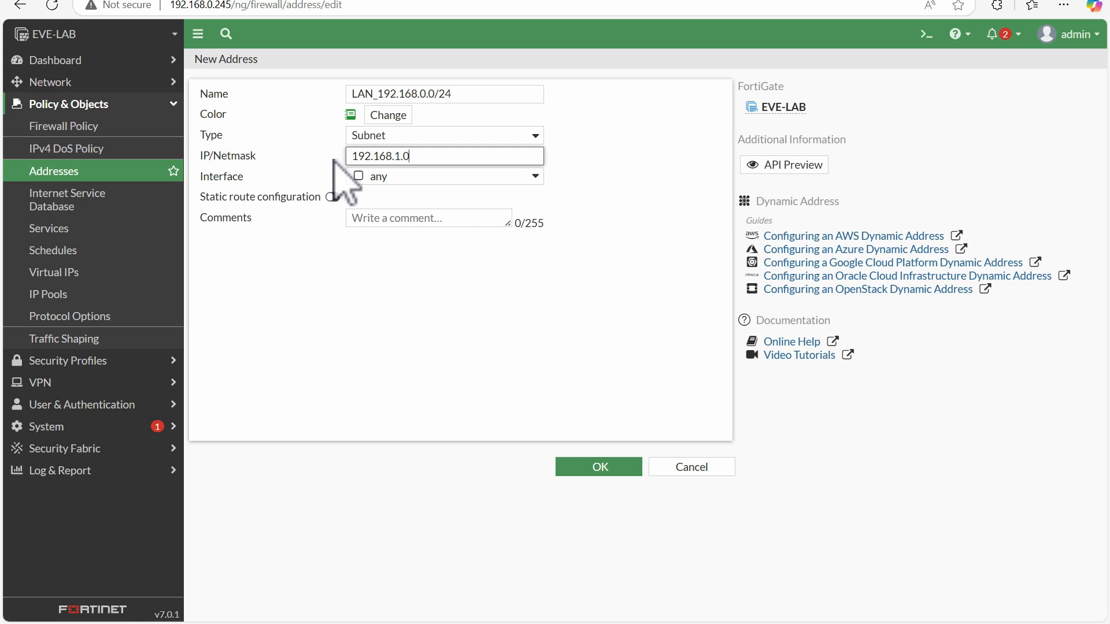
# Correct the address object's name to LAN_192.168.1.0/24 and save the object.
pyautogui.click(426, 93)
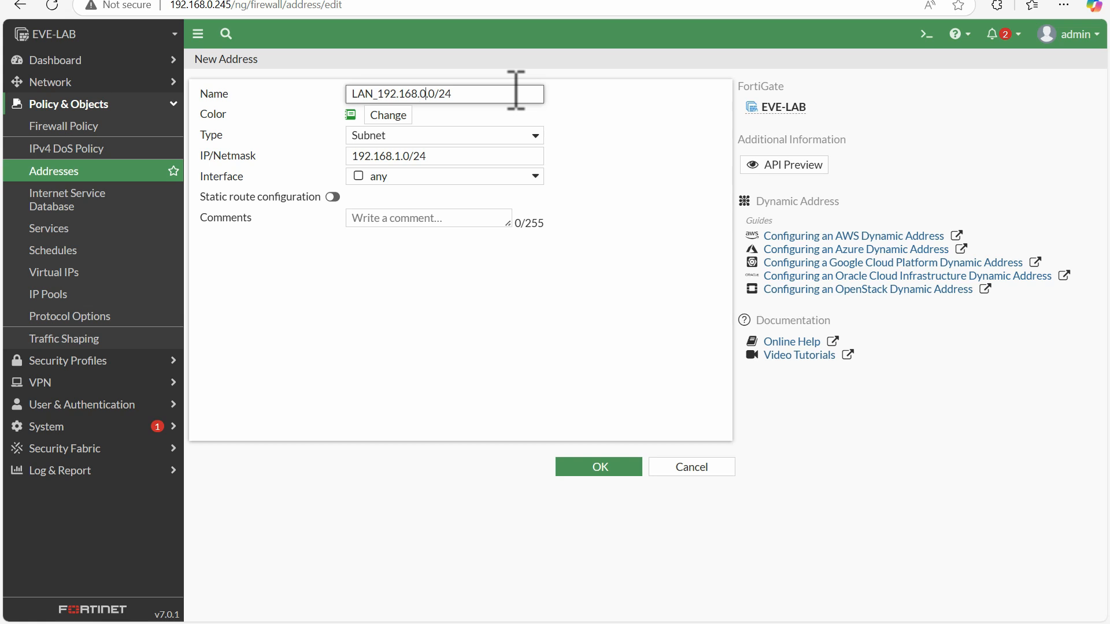
pyautogui.press('BackSpace')
pyautogui.write('1')
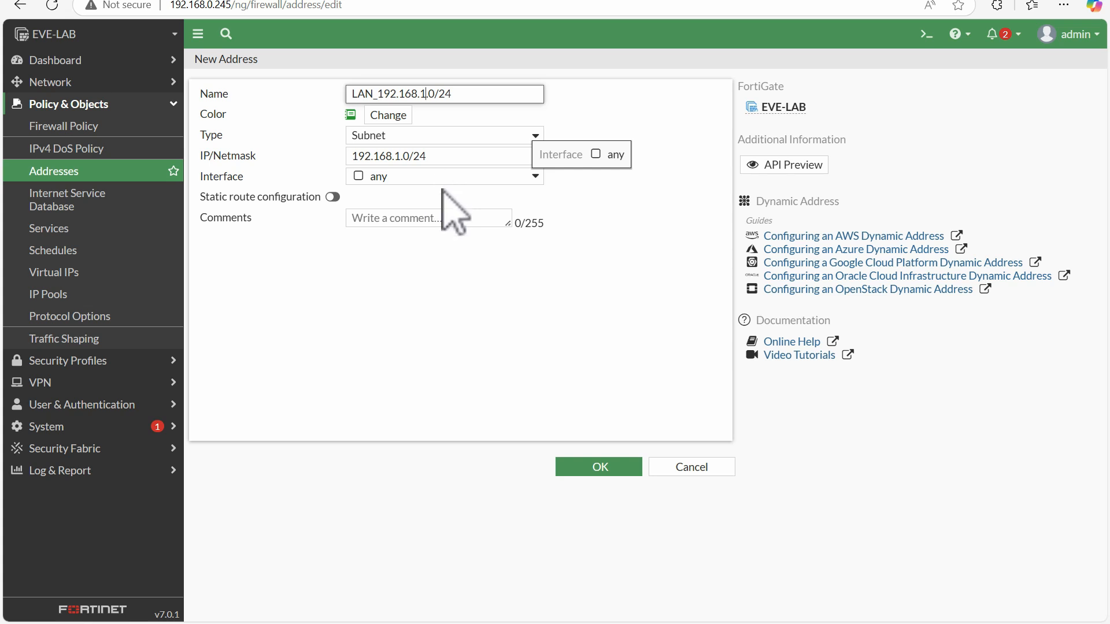
pyautogui.moveTo(440, 156); pyautogui.dragTo(306, 159)
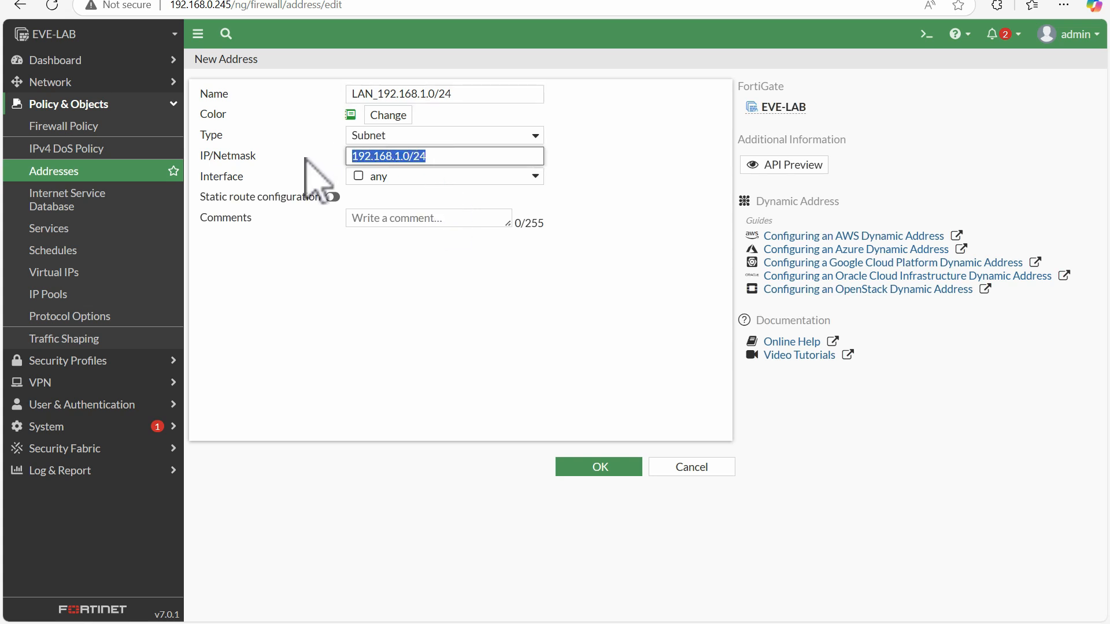
pyautogui.click(591, 468)
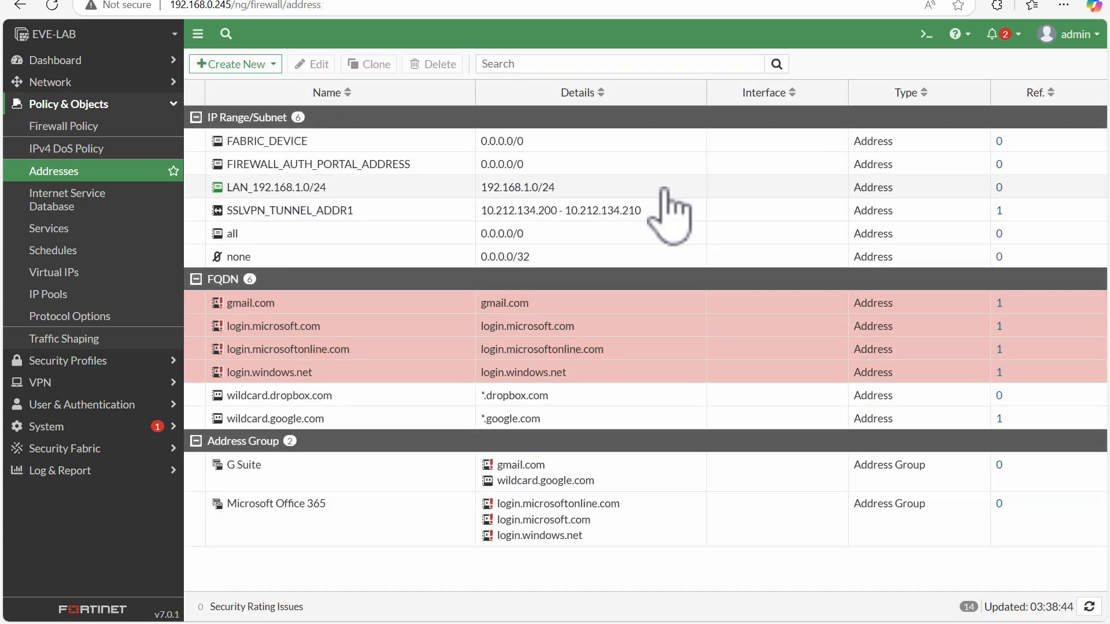
# Start a new address object with the type IP Range and name it LAN_RANGE.
pyautogui.click(240, 64)
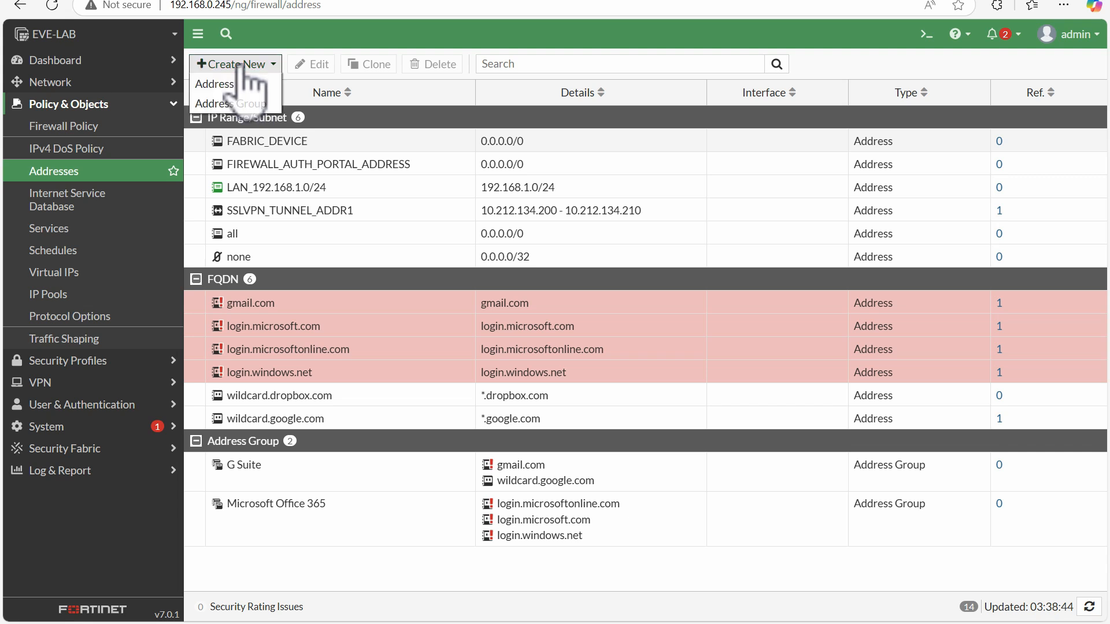
pyautogui.click(225, 87)
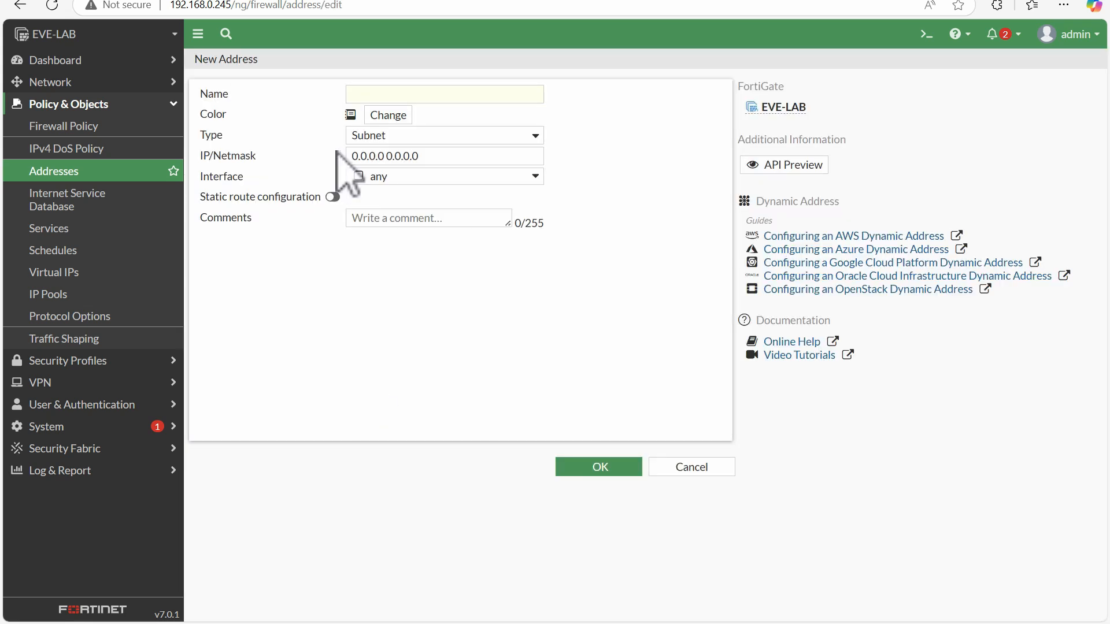
pyautogui.click(414, 95)
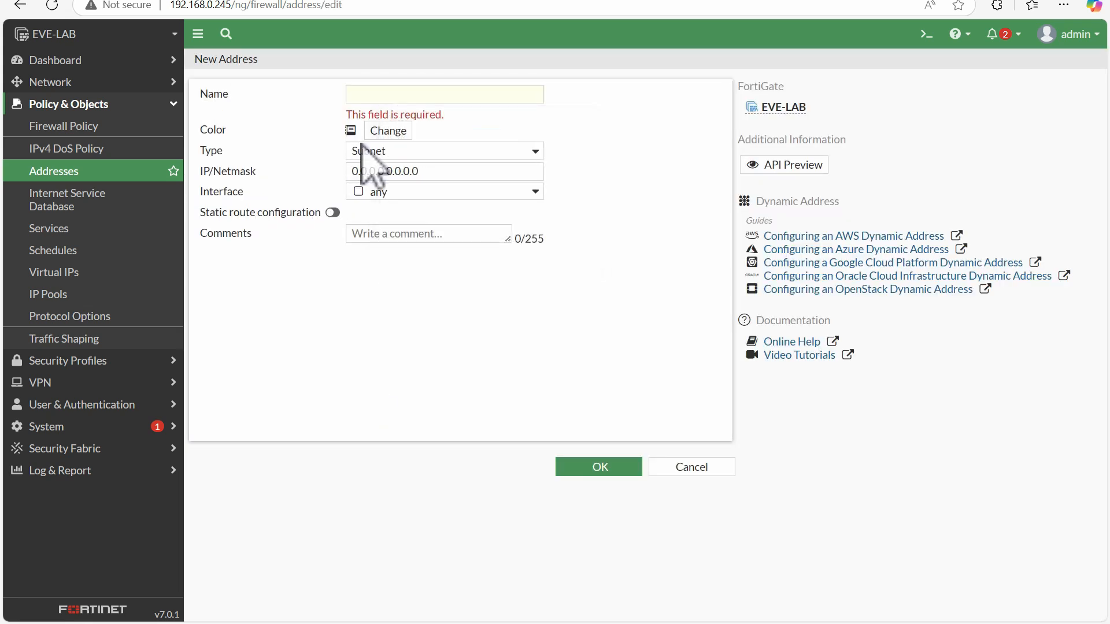
pyautogui.click(365, 152)
pyautogui.click(373, 193)
pyautogui.click(376, 94)
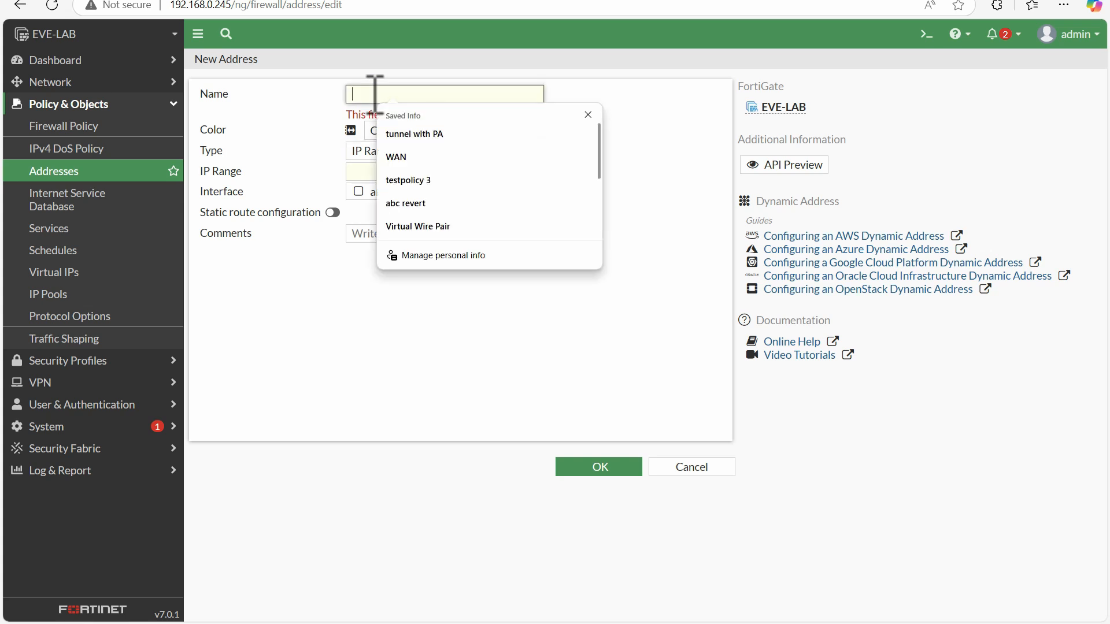
pyautogui.write('LAN_RA')
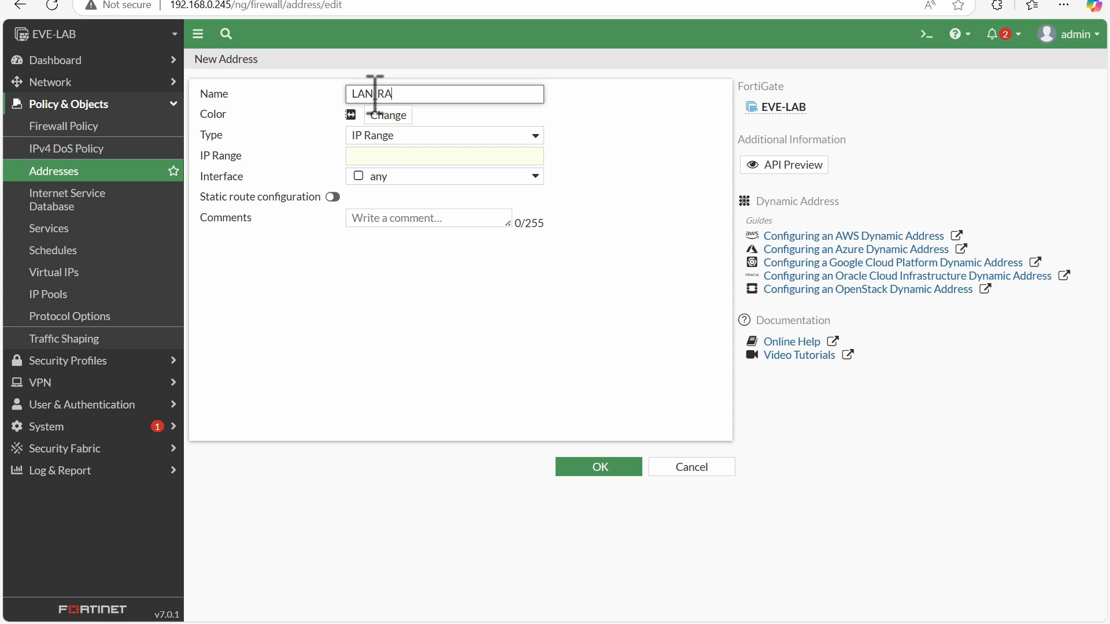
pyautogui.write('NGE')
# Set the IP range of LAN_RANGE to 192.168.1.40-192.168.1.50 and save the address object.
pyautogui.click(398, 156)
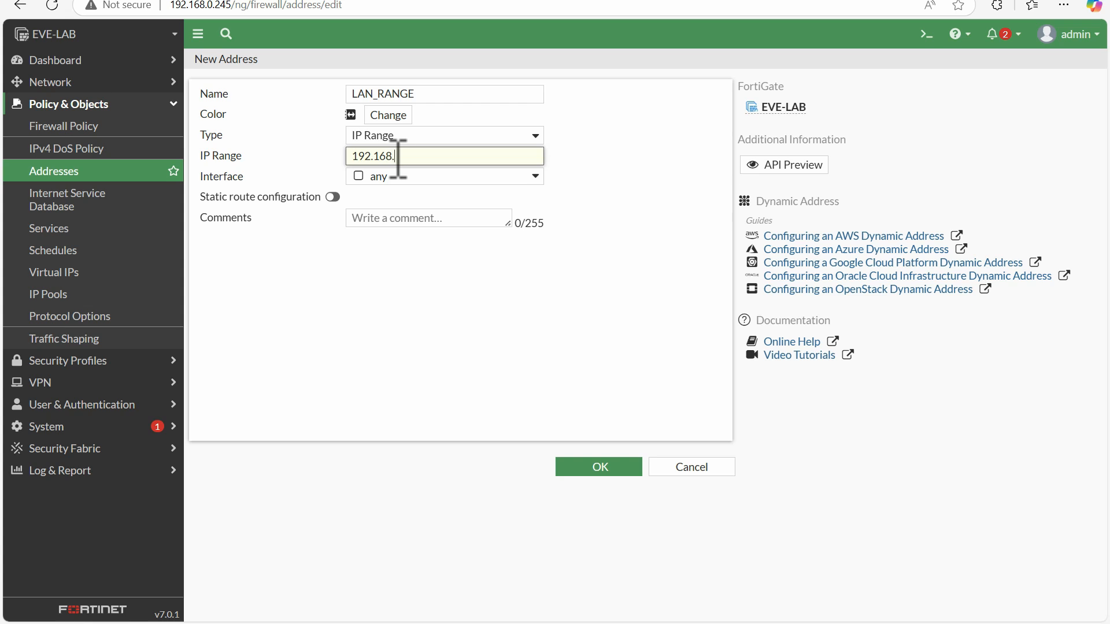
pyautogui.write('192.168.1.40-192.168.1.50')
pyautogui.click(583, 162)
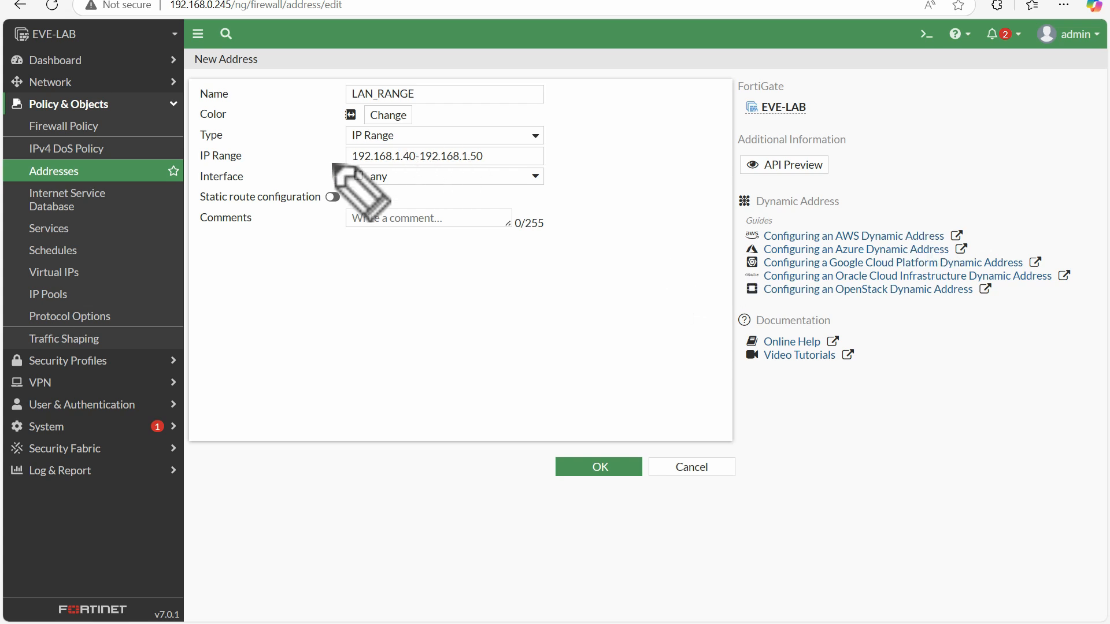
pyautogui.moveTo(415, 152); pyautogui.dragTo(484, 137)
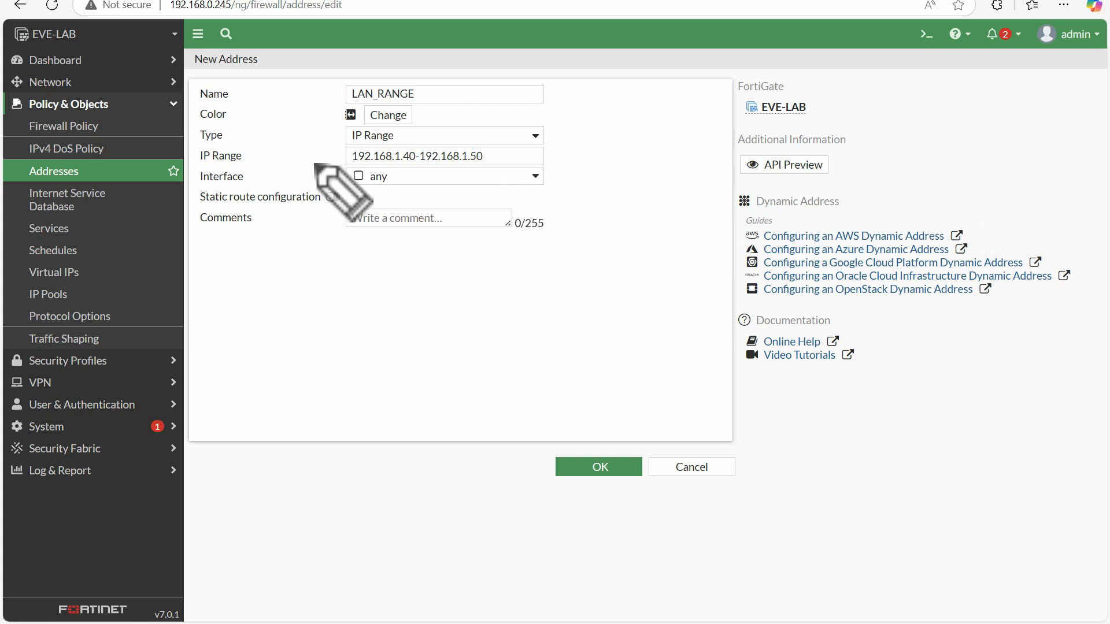
pyautogui.moveTo(314, 153); pyautogui.dragTo(350, 146)
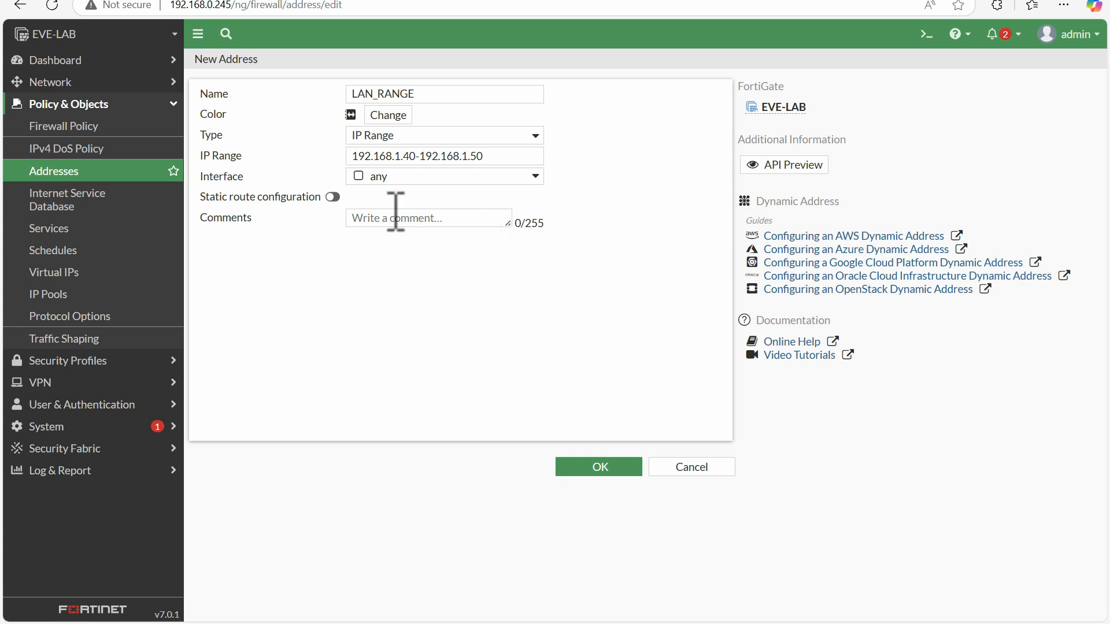
pyautogui.click(585, 467)
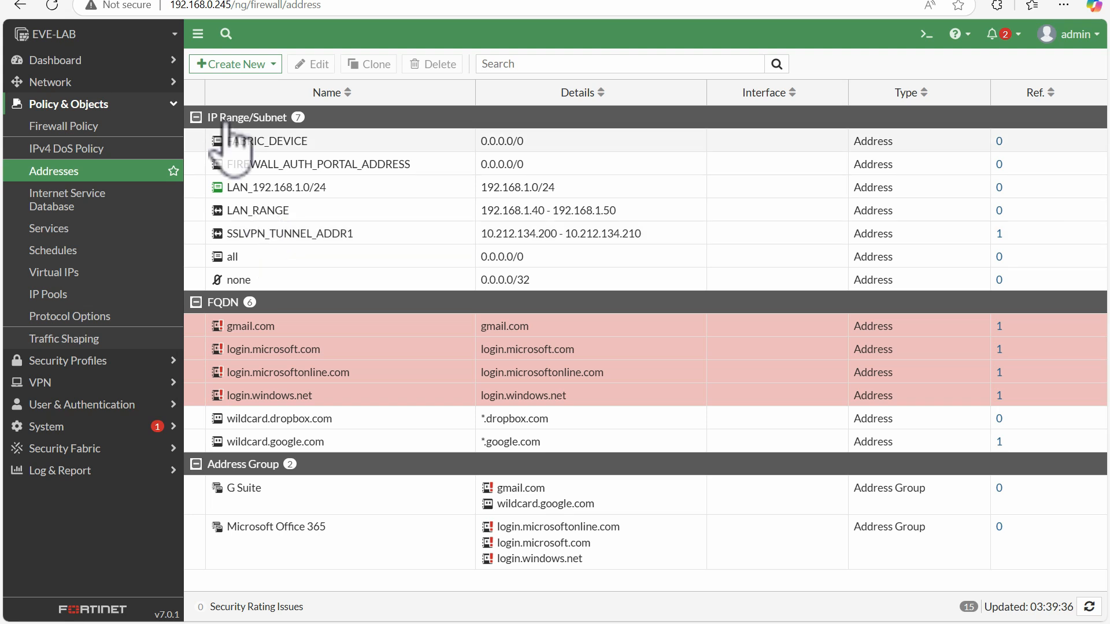
# Start a new address object with the type FQDN and name it test.com.
pyautogui.click(230, 65)
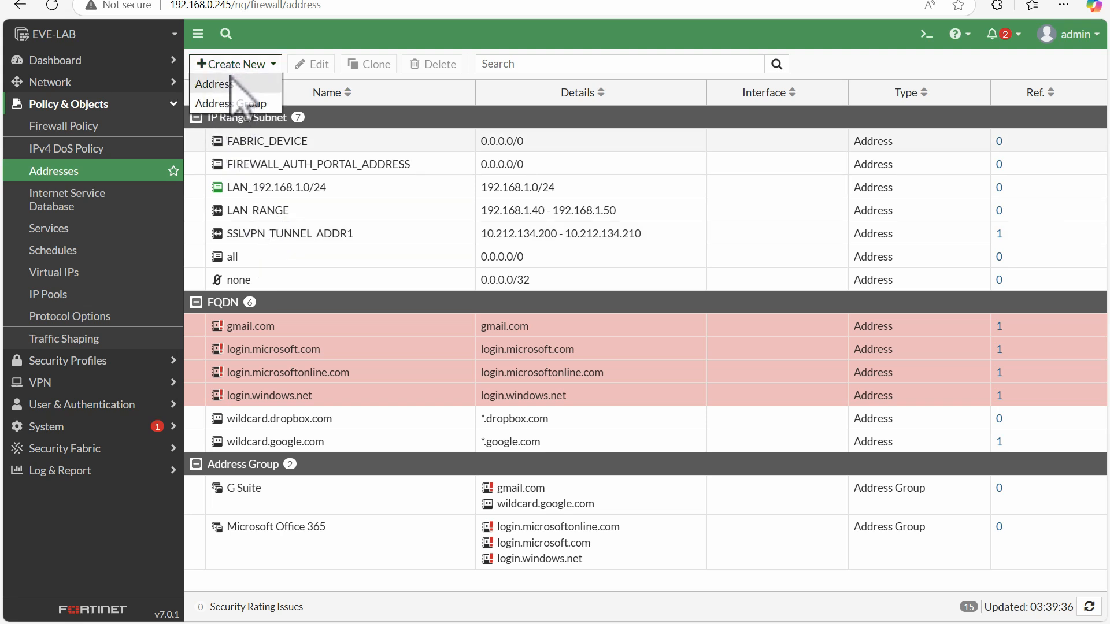
pyautogui.click(234, 87)
pyautogui.click(405, 136)
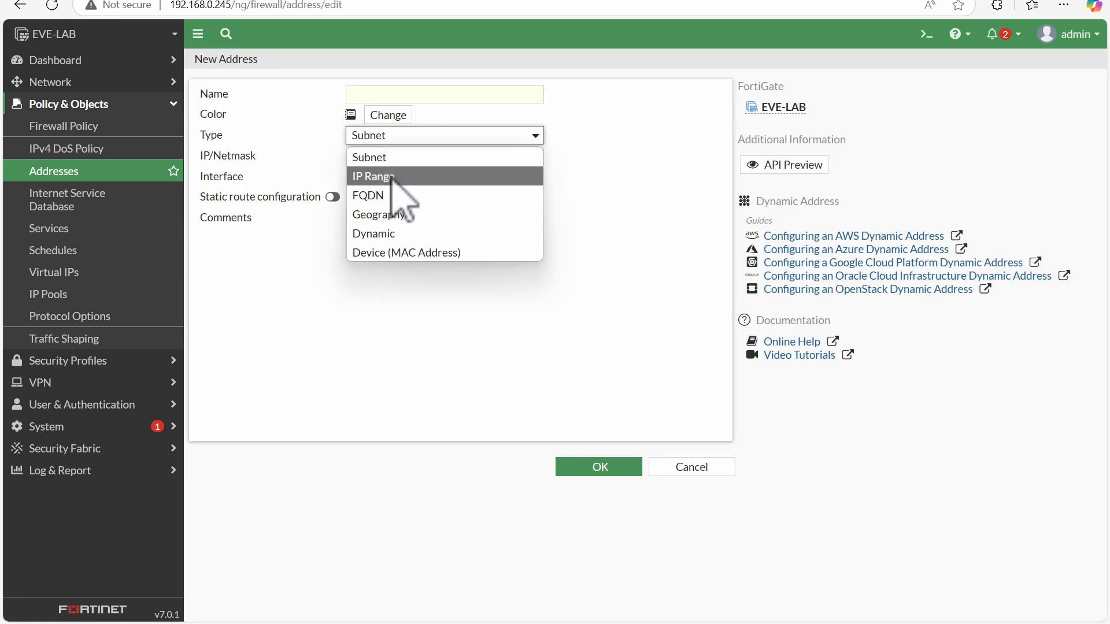
pyautogui.click(399, 196)
pyautogui.click(374, 94)
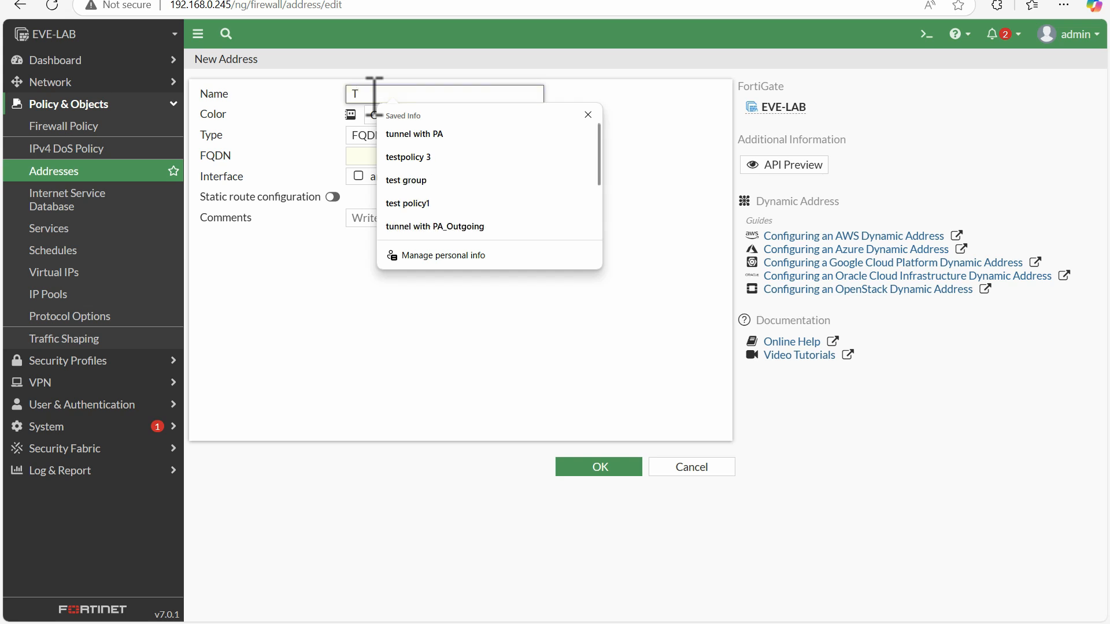
pyautogui.press('BackSpace')
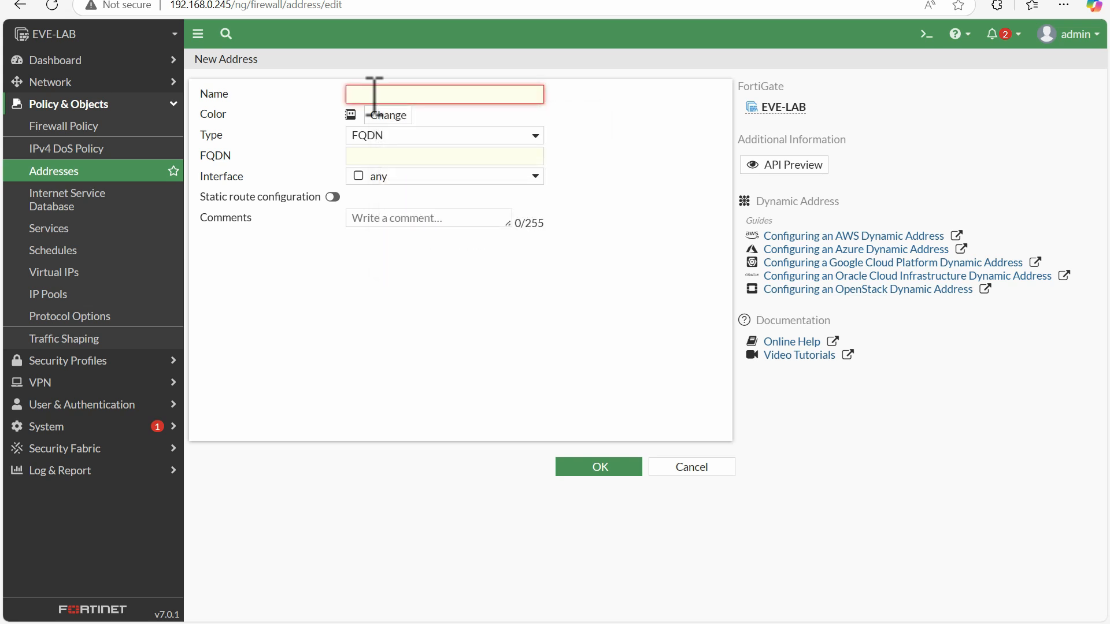
pyautogui.write('test')
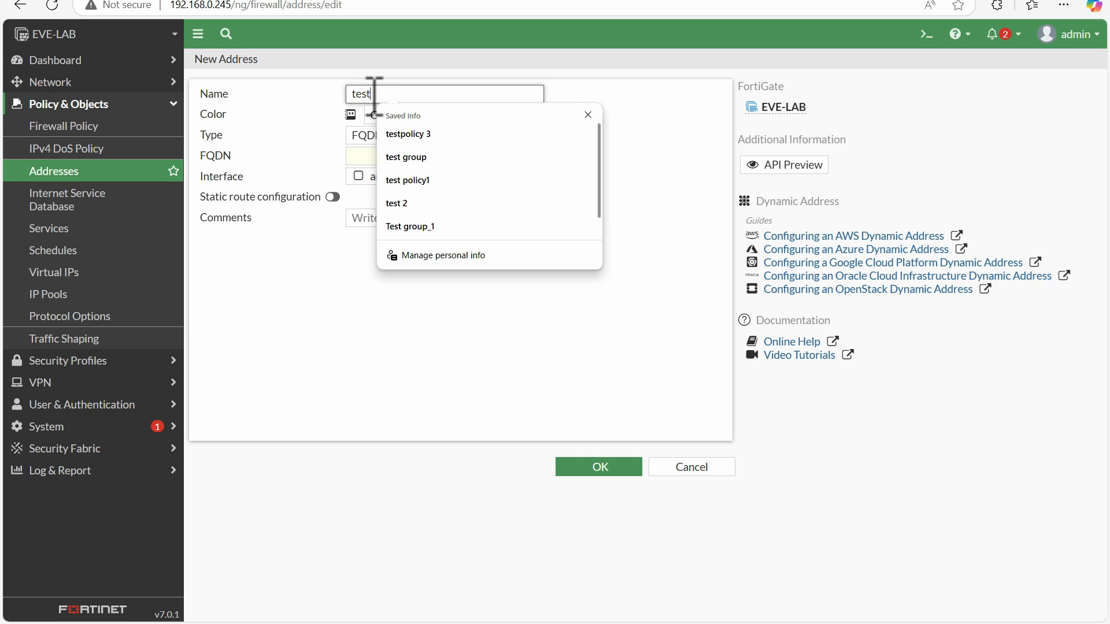
pyautogui.write('.com')
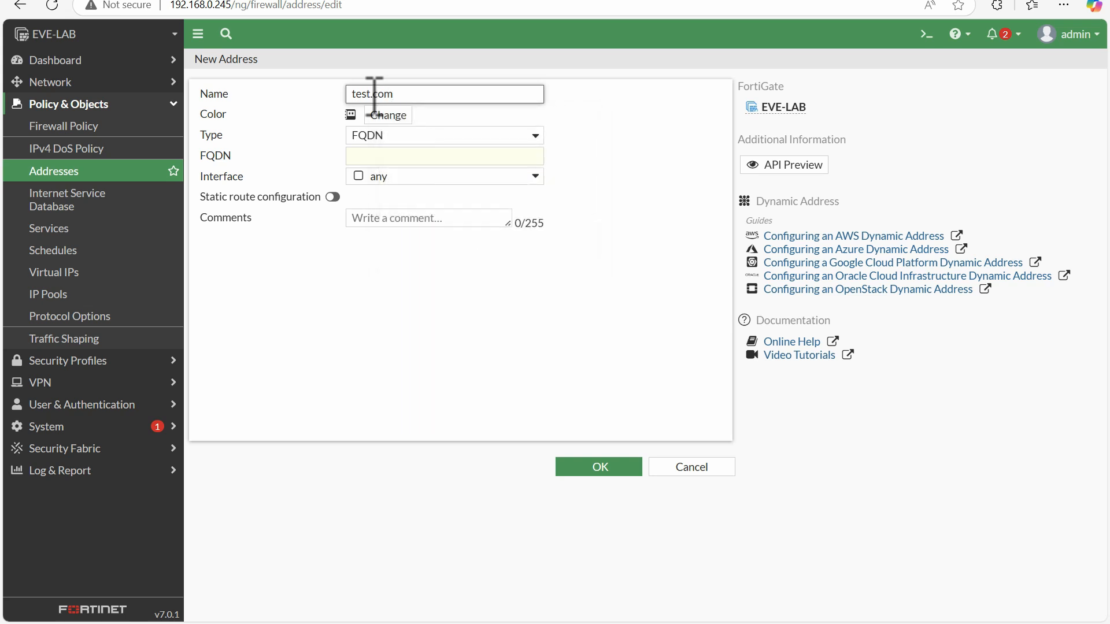
# Enter test.com as the domain of the FQDN address object and save it.
pyautogui.click(382, 159)
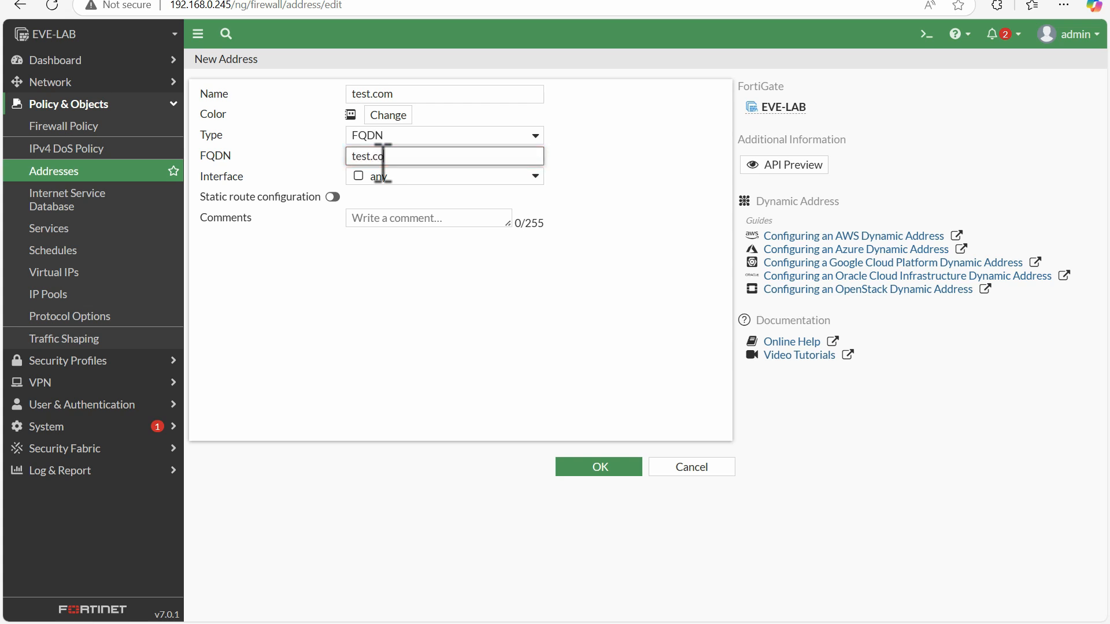
pyautogui.click(595, 149)
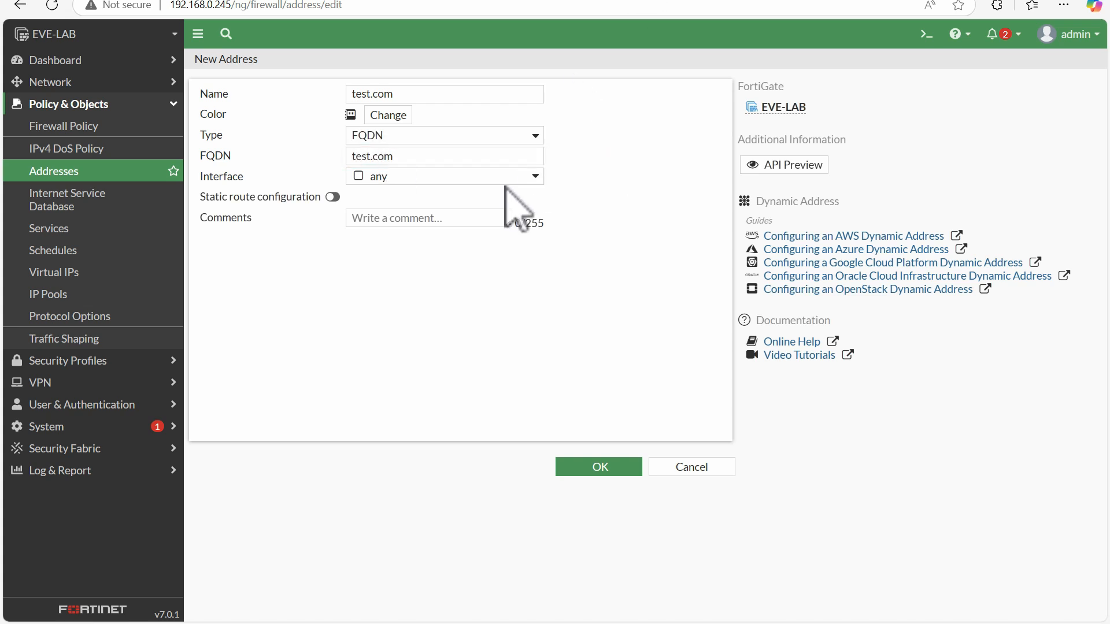
pyautogui.click(601, 471)
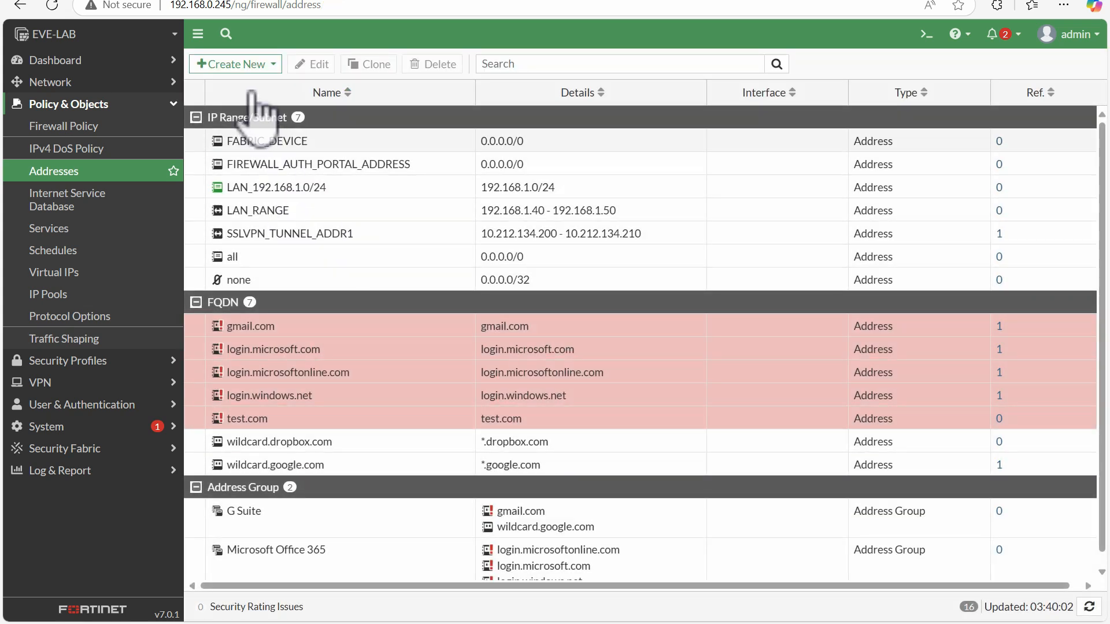
# Examine the Geography type and its Country/Region setting in a new address object, and return to the address list without saving.
pyautogui.click(248, 63)
pyautogui.click(199, 83)
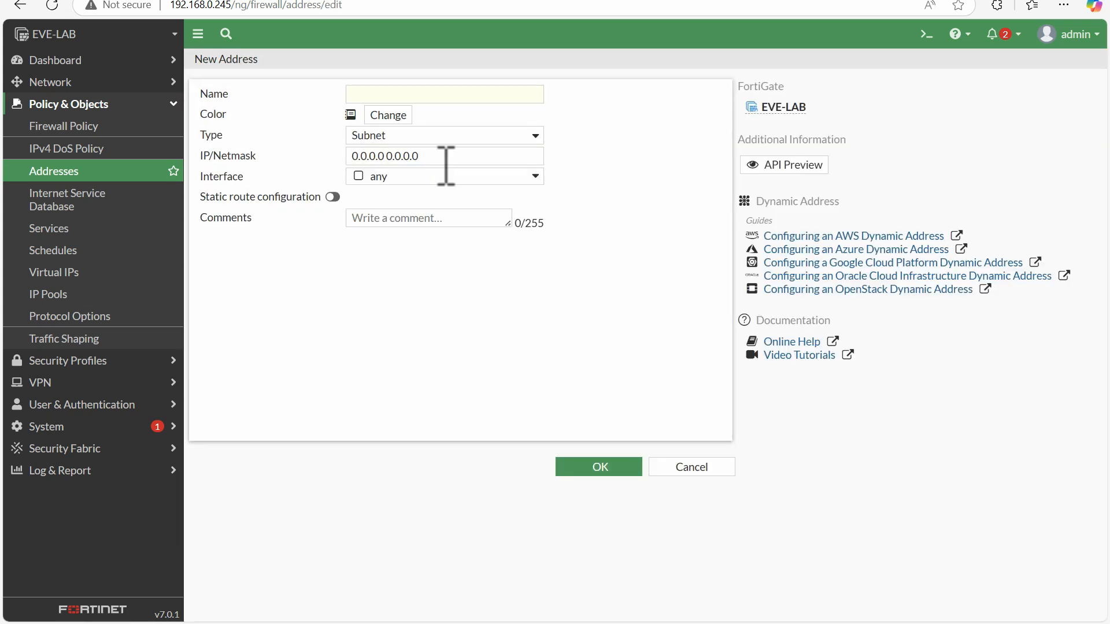
pyautogui.click(431, 137)
pyautogui.click(424, 213)
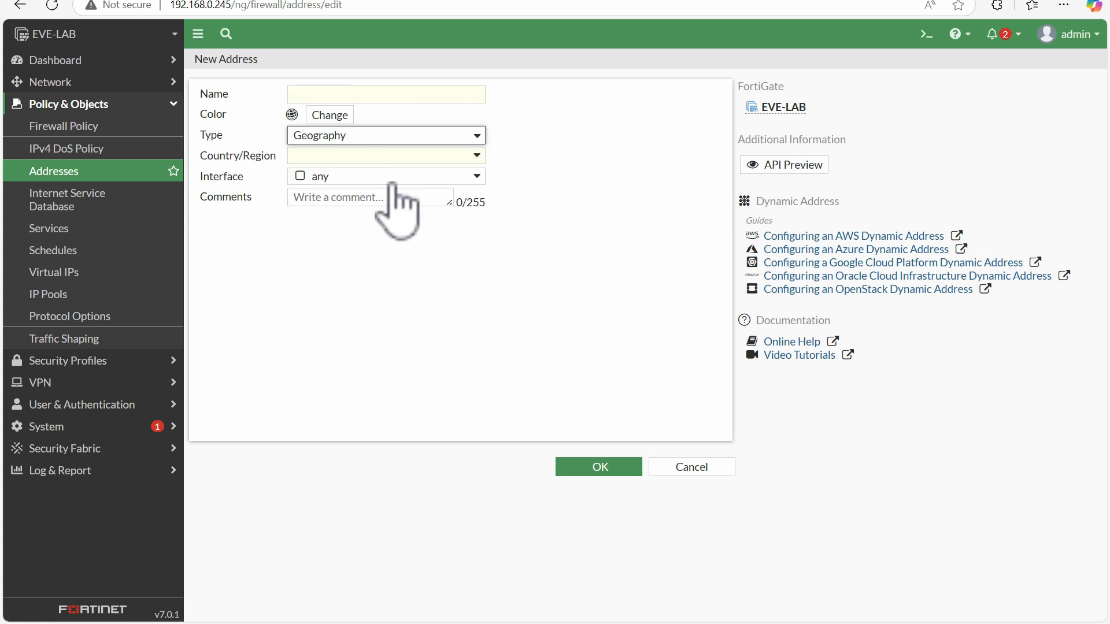
pyautogui.click(350, 156)
pyautogui.click(531, 189)
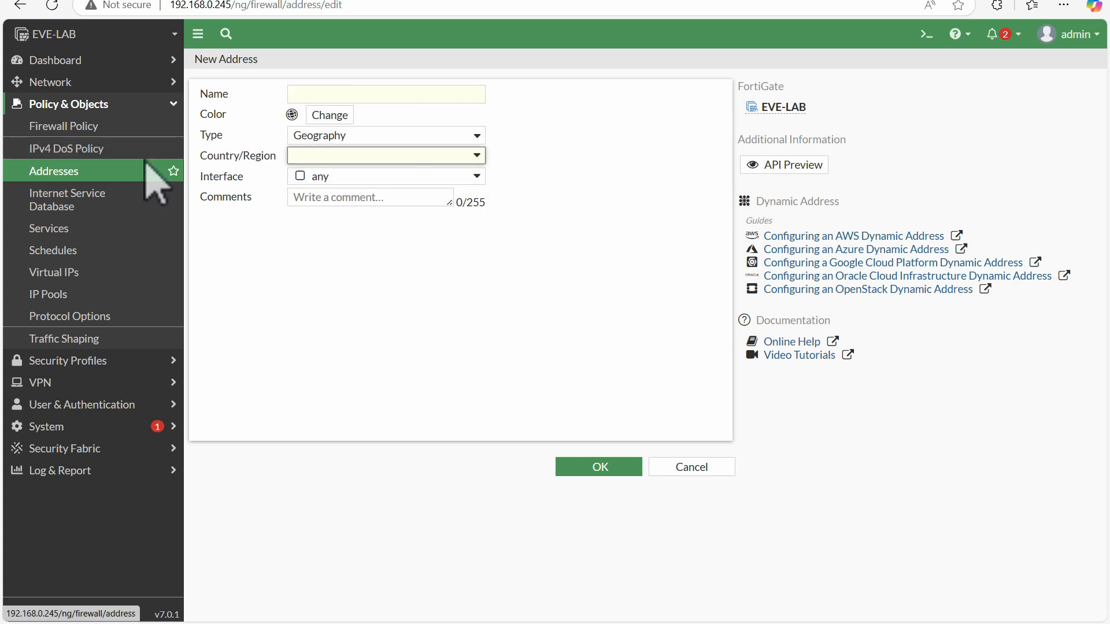
pyautogui.click(110, 173)
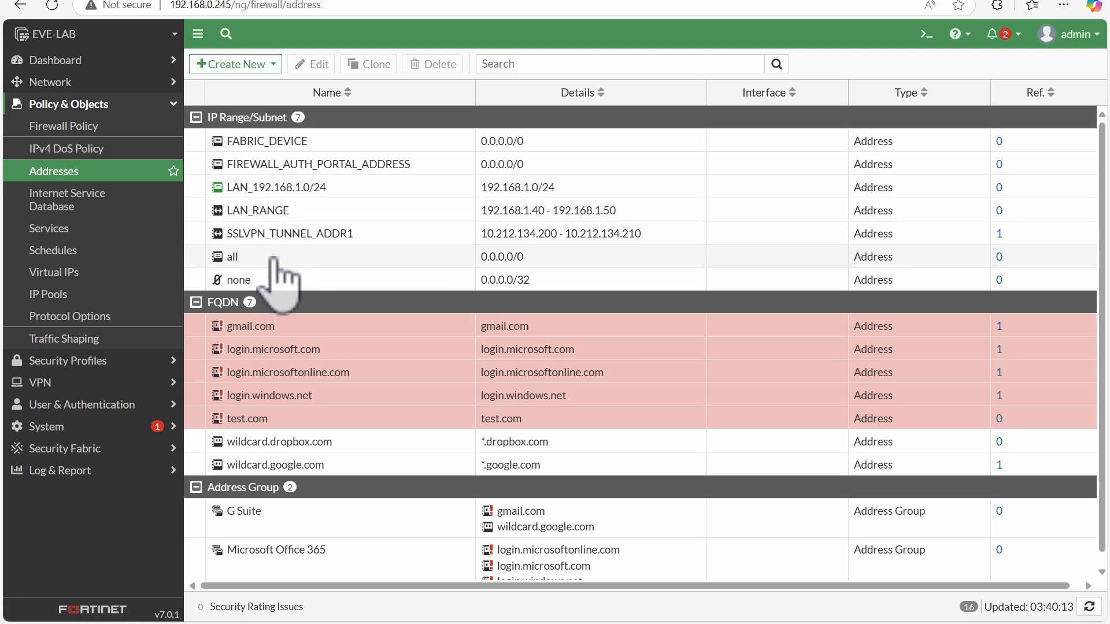
# Open the LAN_192.168.1.0/24 address for editing, try binding it to port2, and restore its interface to any.
pyautogui.doubleClick(288, 188)
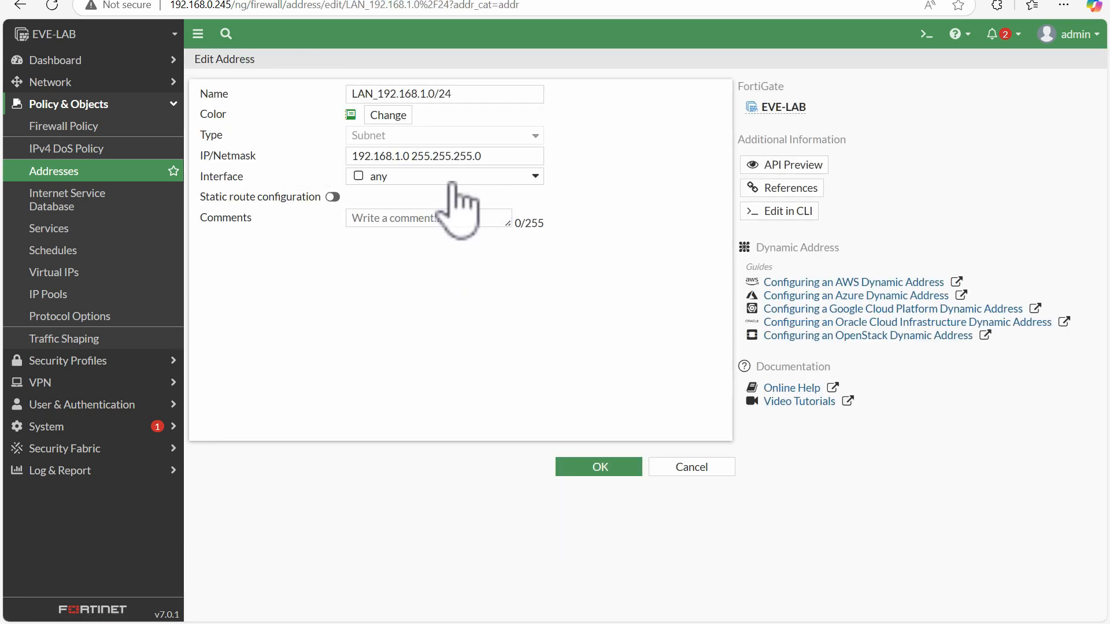
pyautogui.click(465, 181)
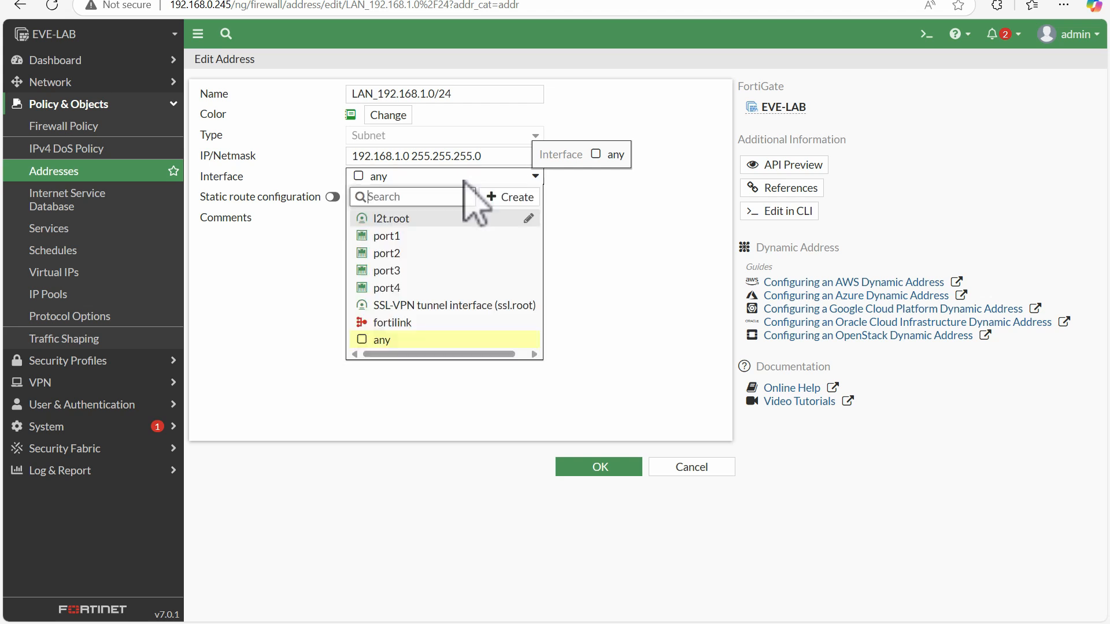
pyautogui.click(389, 254)
pyautogui.click(402, 181)
pyautogui.click(628, 176)
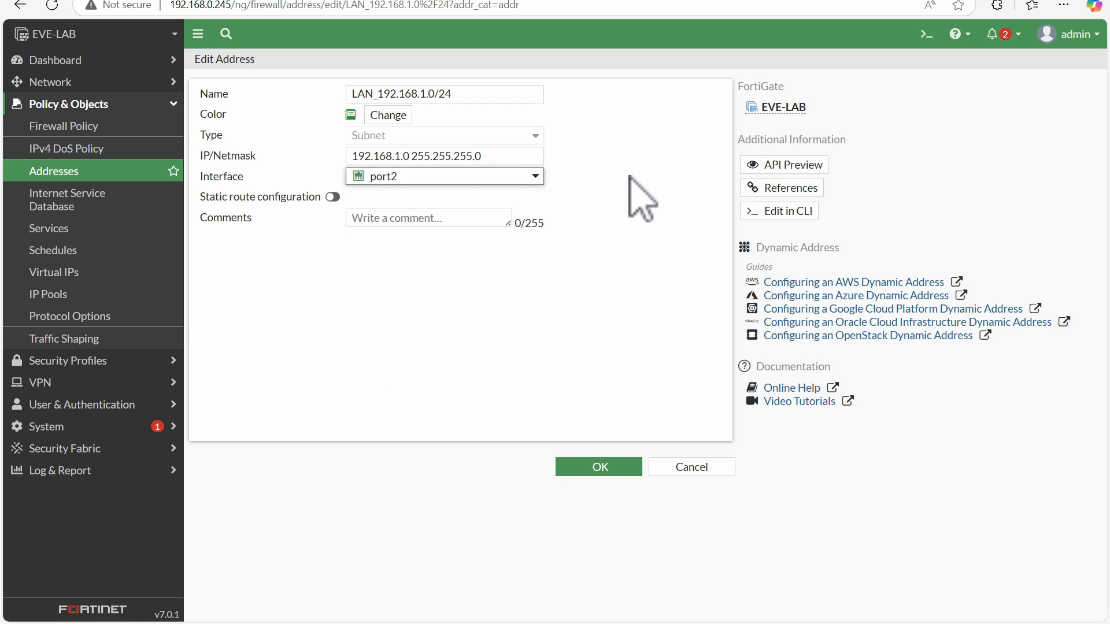
pyautogui.click(469, 181)
pyautogui.click(383, 340)
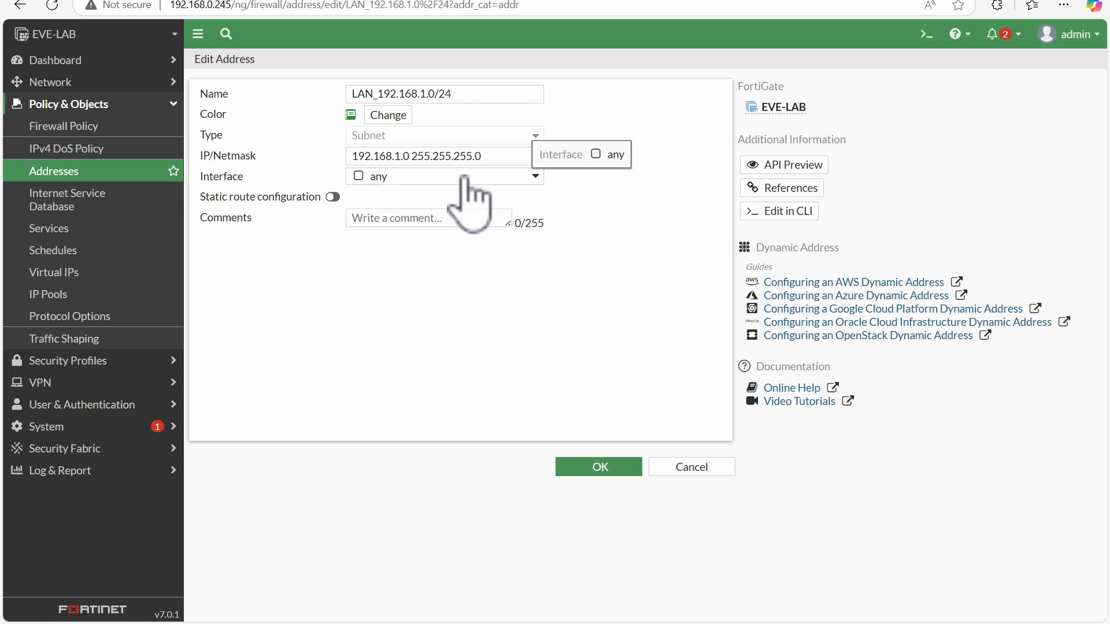
# Try static route configuration on the LAN_192.168.1.0/24 address, switch it off again, and save the object.
pyautogui.click(376, 221)
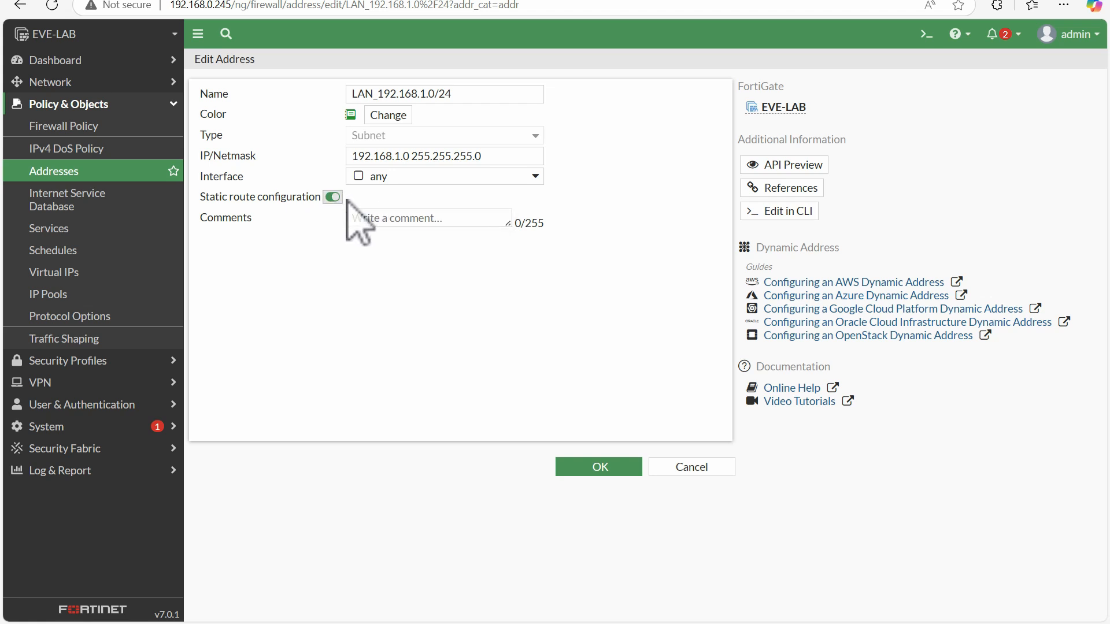
pyautogui.click(333, 197)
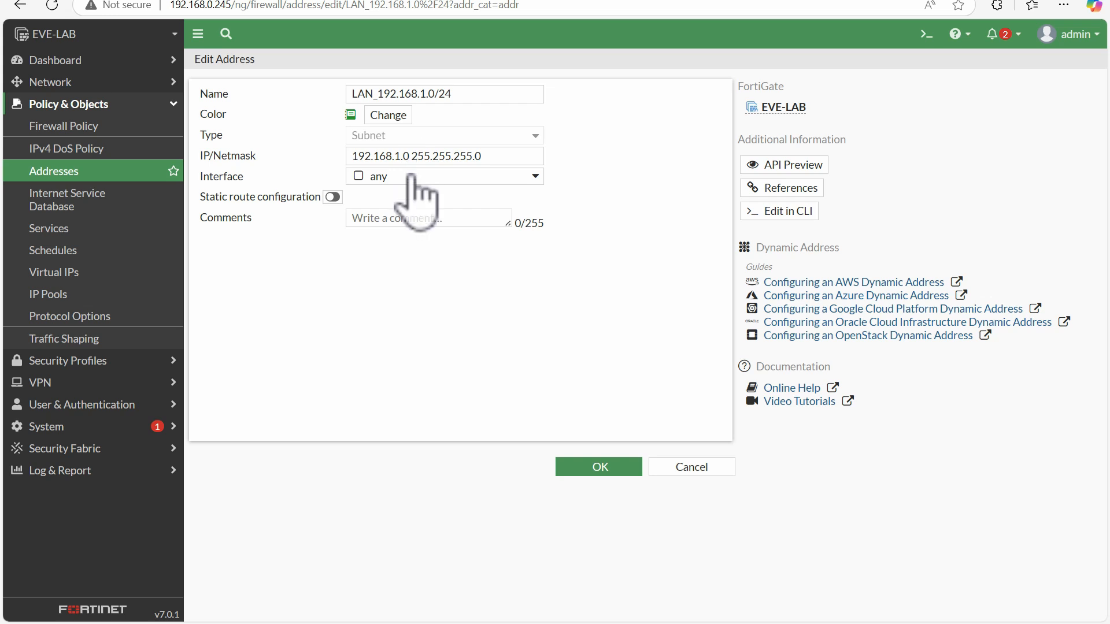
pyautogui.click(578, 467)
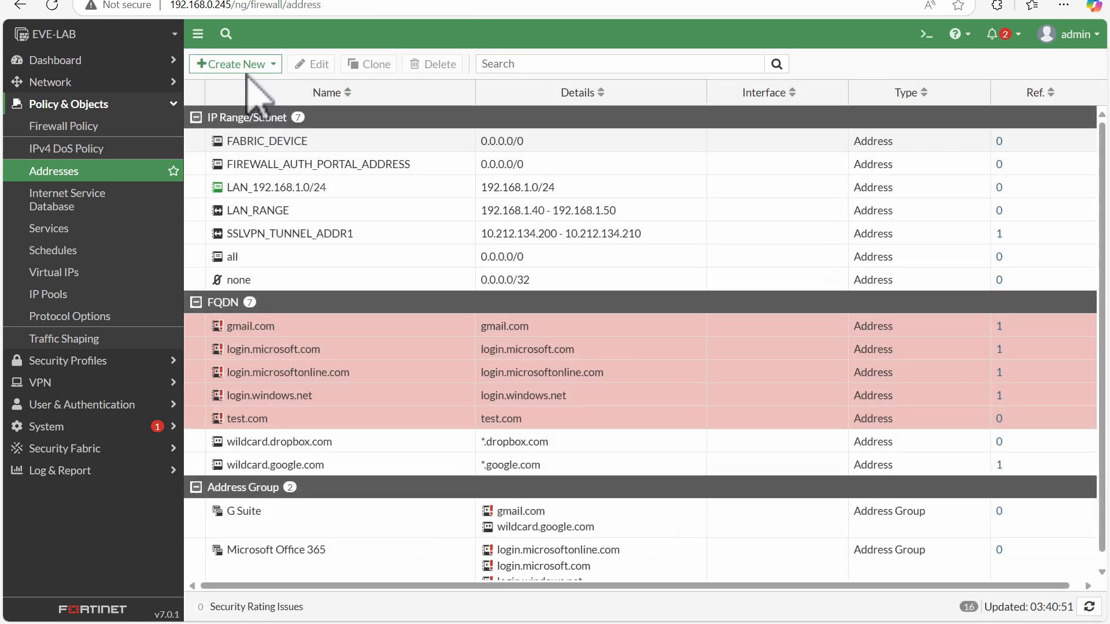
# Examine the sub types of the Dynamic address type in a new address object, and return to the address list without saving.
pyautogui.click(243, 66)
pyautogui.click(231, 84)
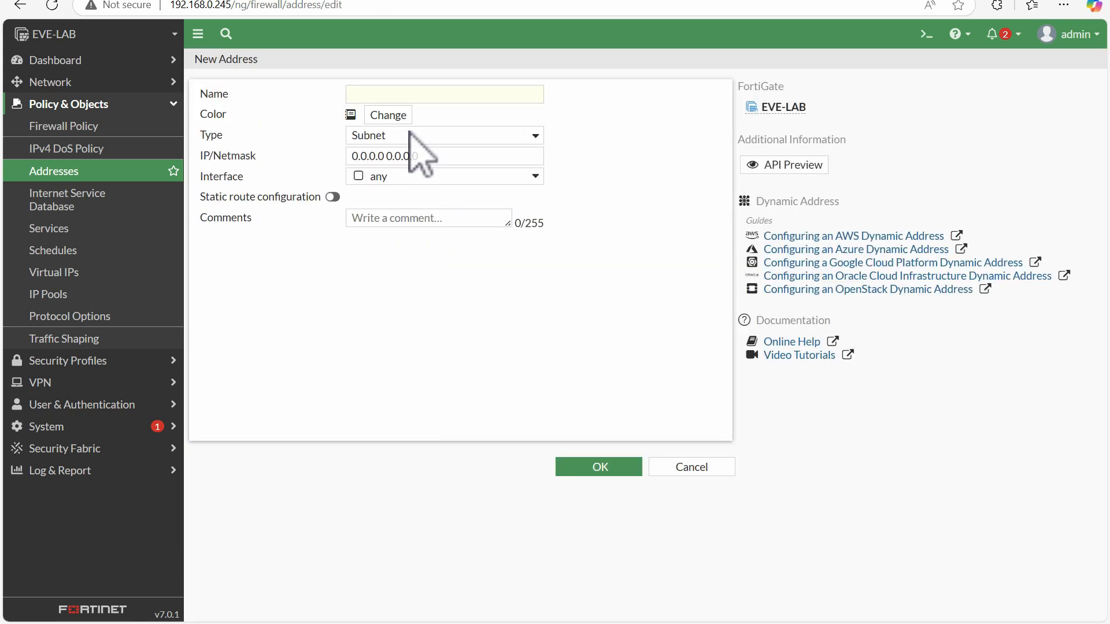
pyautogui.click(411, 137)
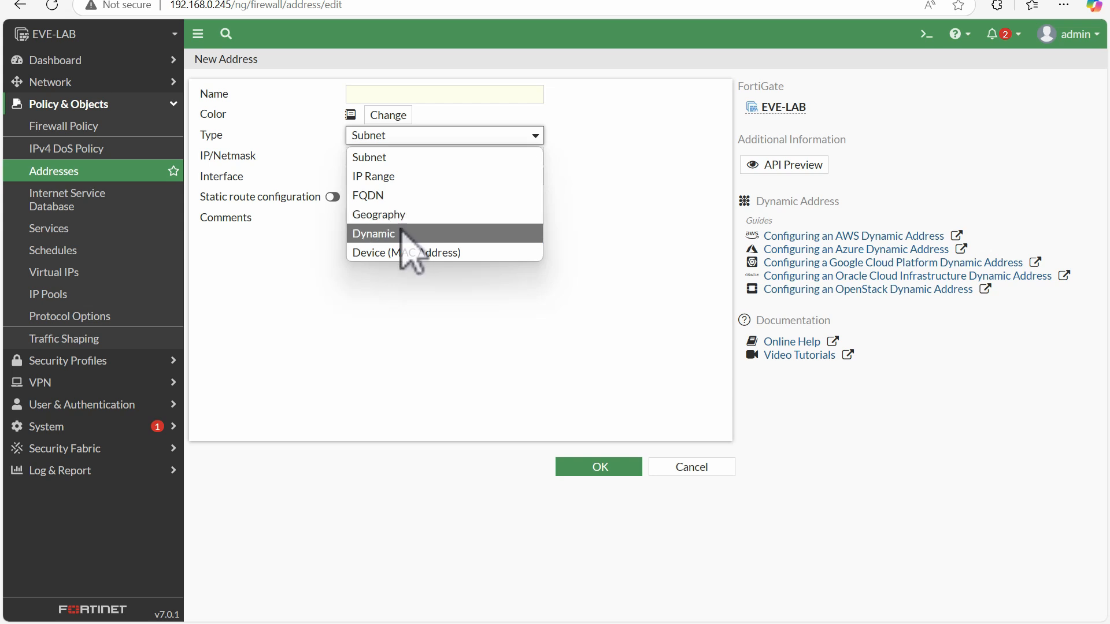
pyautogui.click(404, 233)
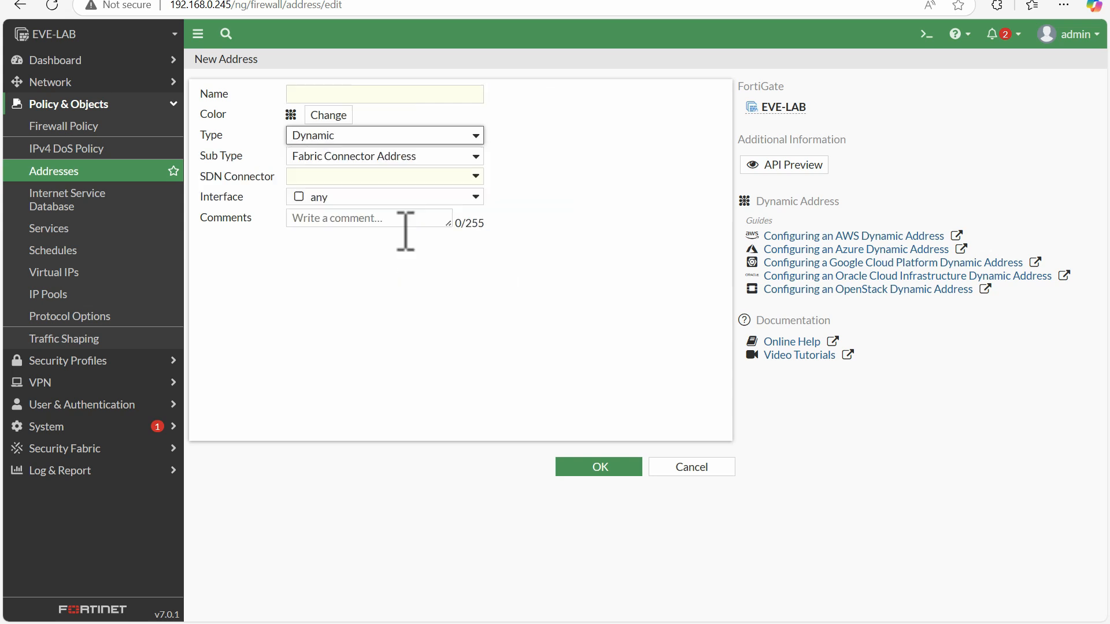
pyautogui.click(359, 156)
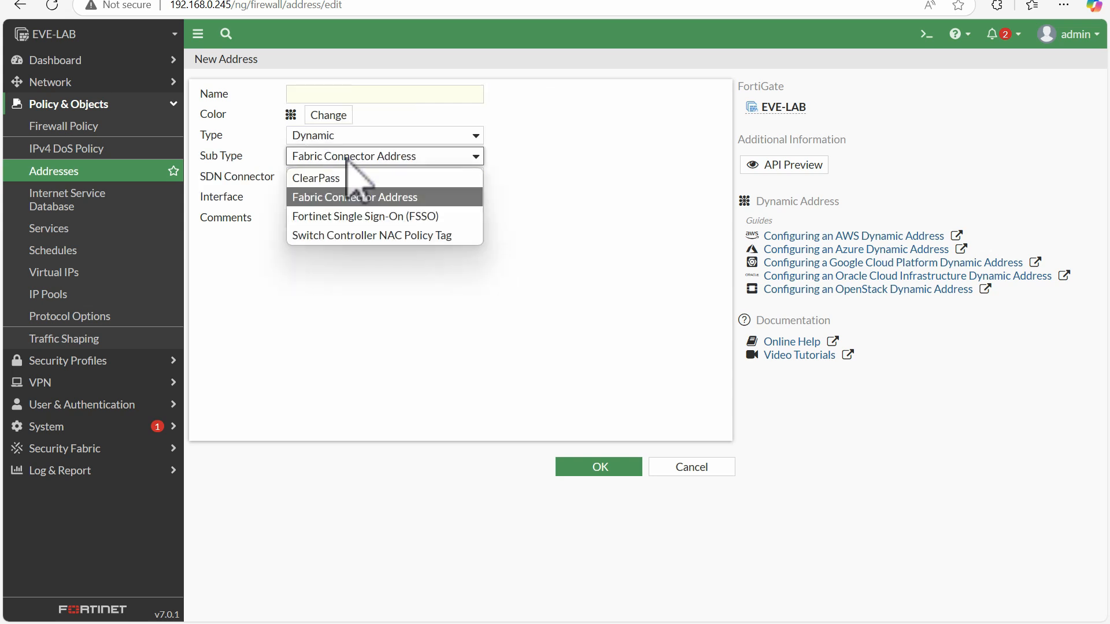
pyautogui.click(440, 116)
pyautogui.click(126, 173)
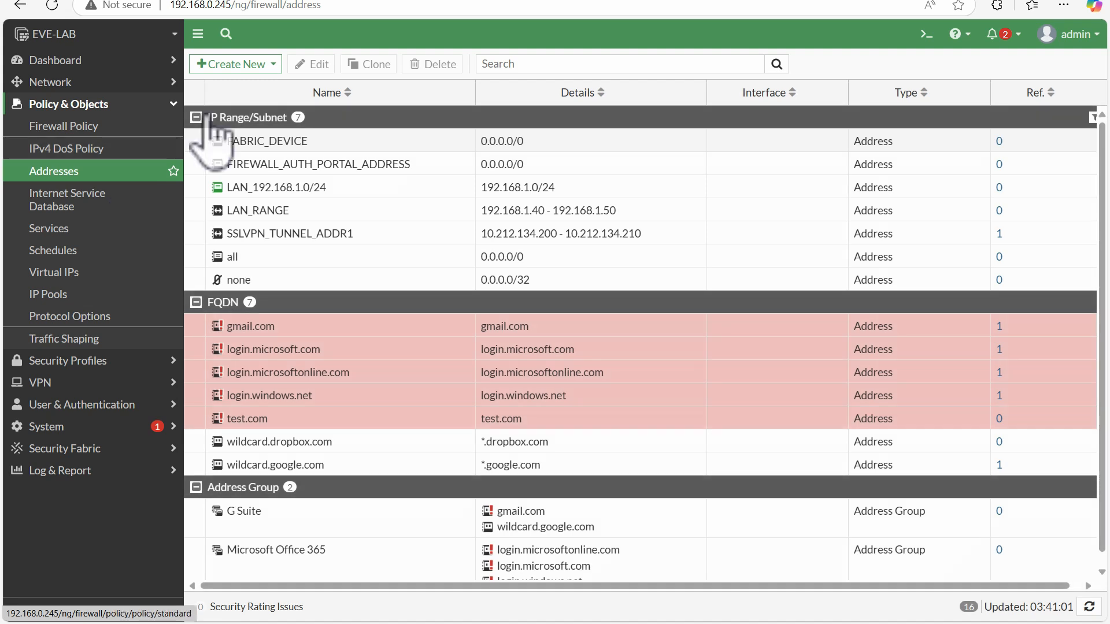
# Start a new address group and name it LAN_Groups.
pyautogui.click(238, 65)
pyautogui.click(234, 104)
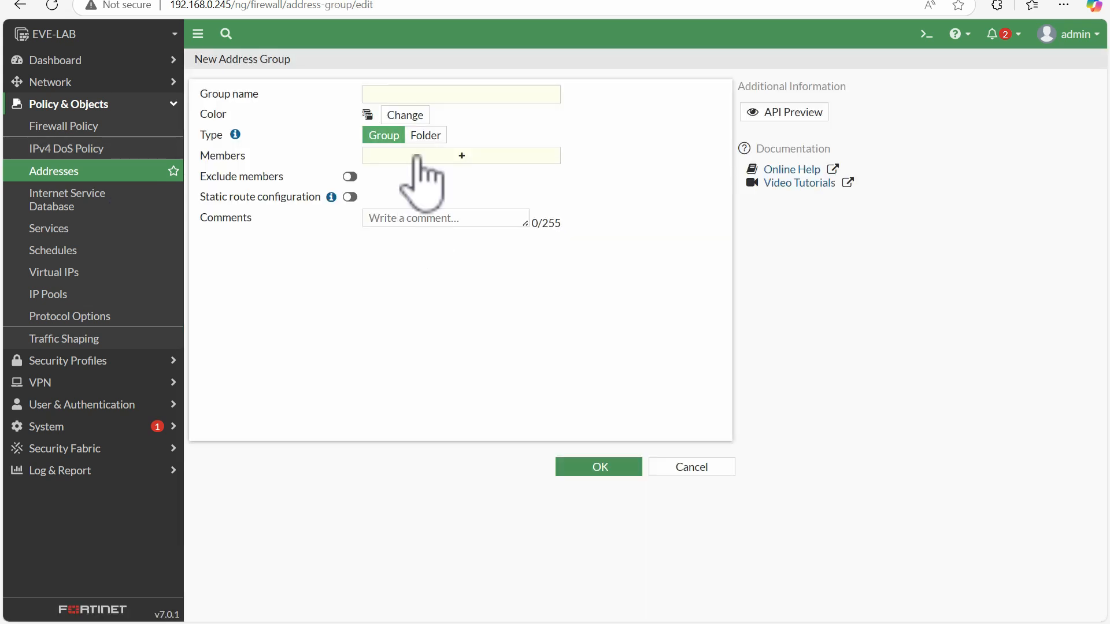
pyautogui.click(387, 94)
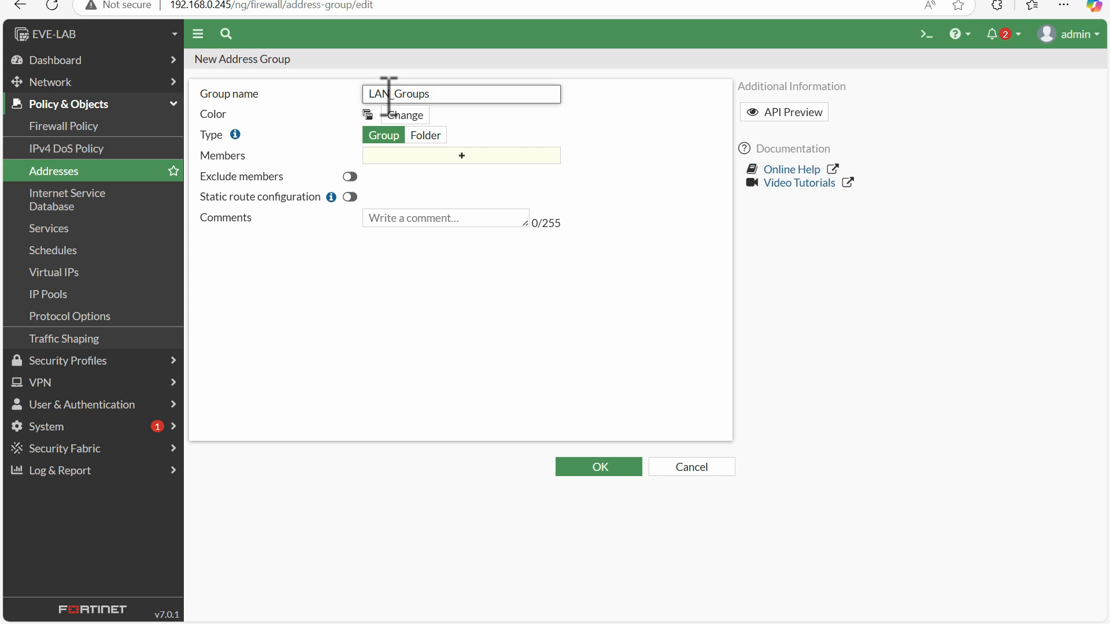
# Add LAN_192.168.1.0/24, LAN_RANGE and test.com as members of the LAN_Groups address group, and save the group.
pyautogui.click(461, 156)
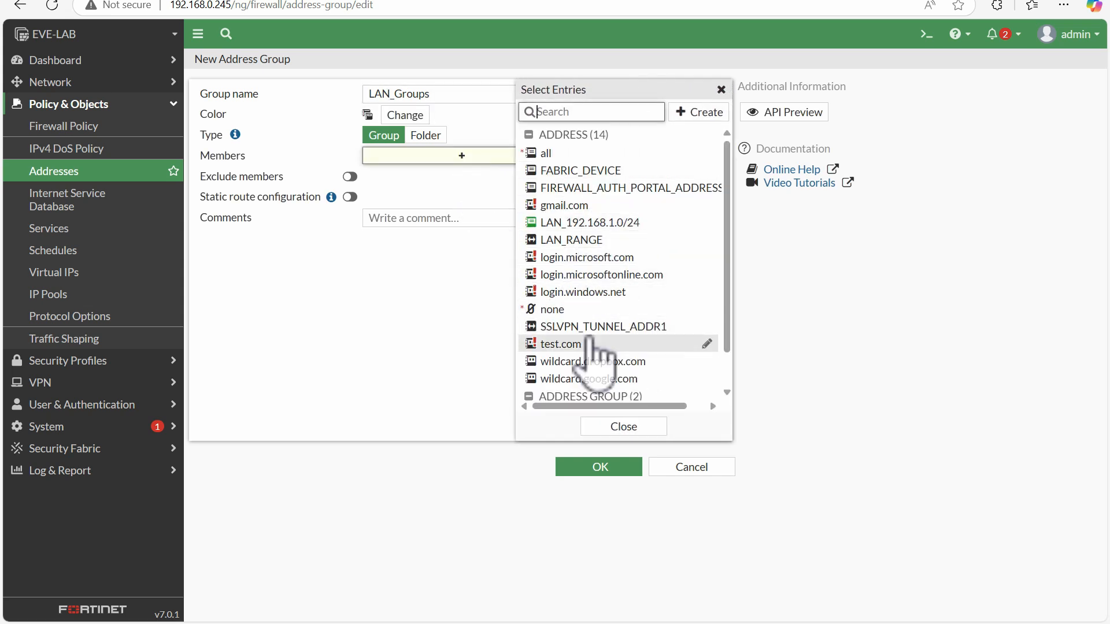
pyautogui.click(578, 223)
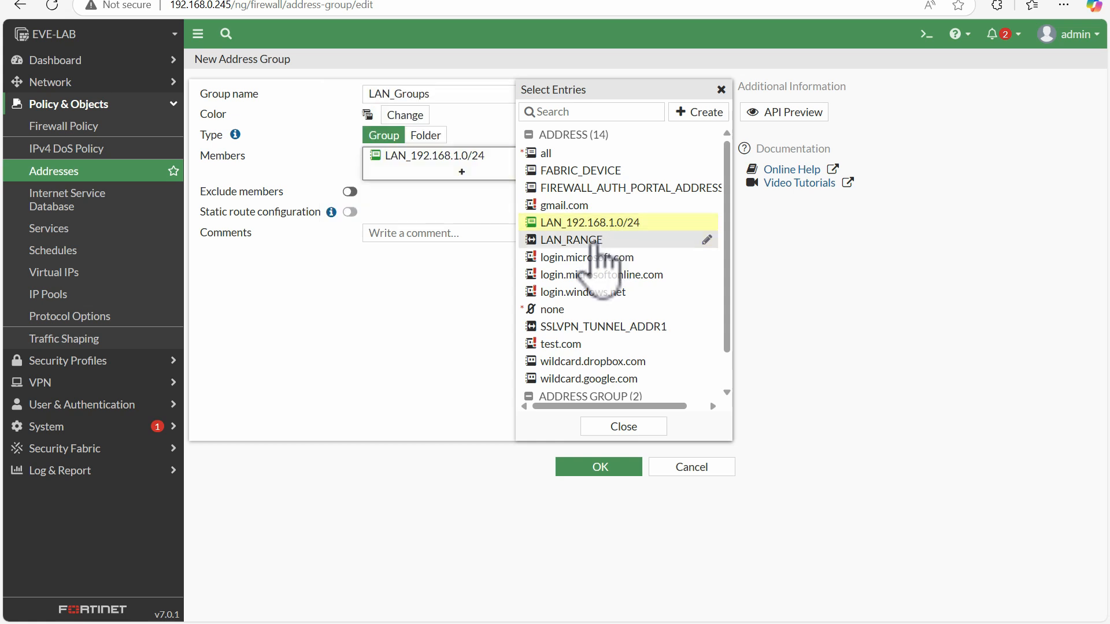
pyautogui.click(590, 240)
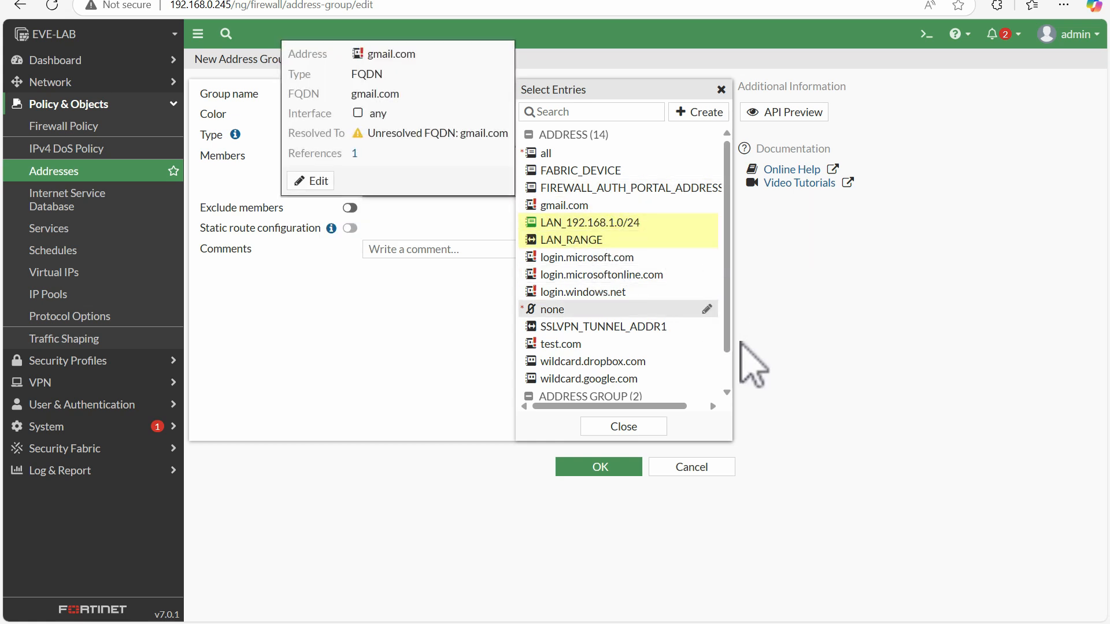
pyautogui.scroll(-1, 732, 374)
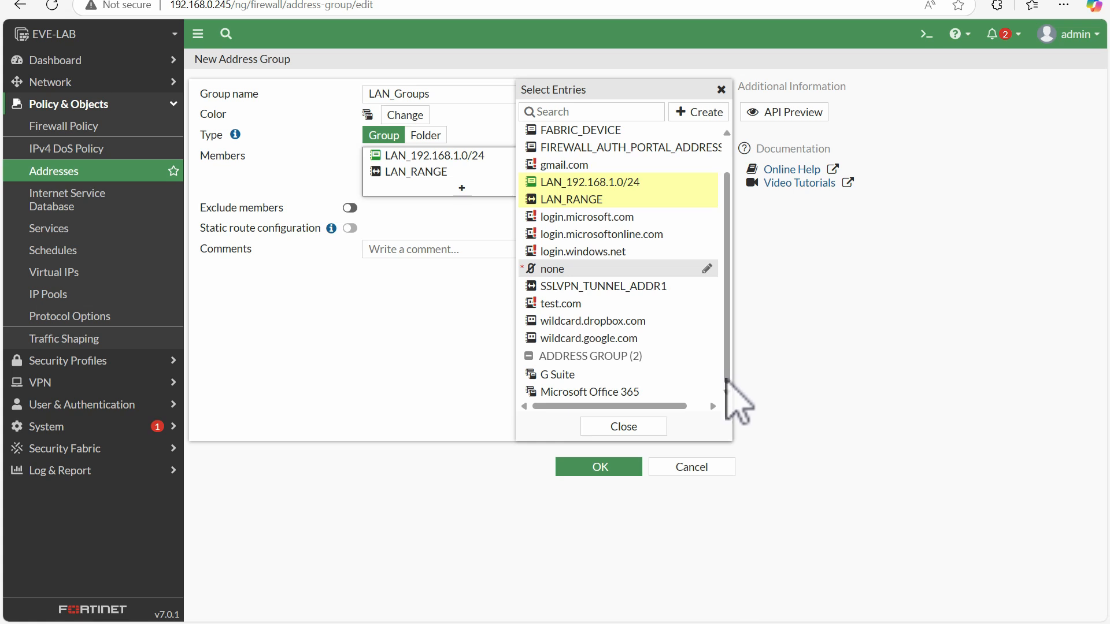
pyautogui.click(544, 305)
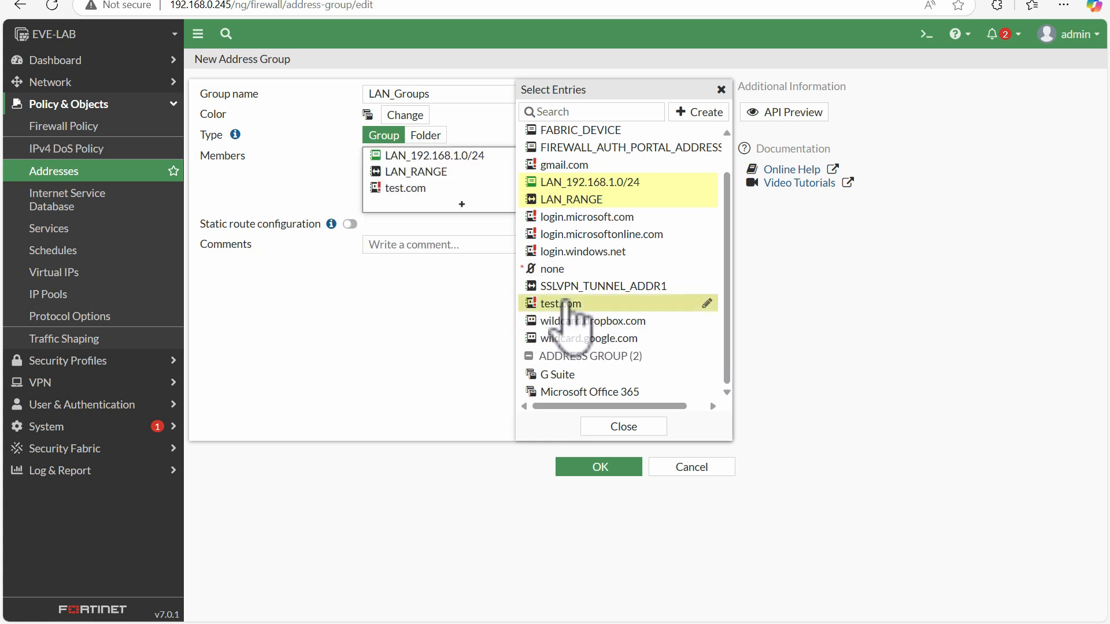
pyautogui.click(416, 280)
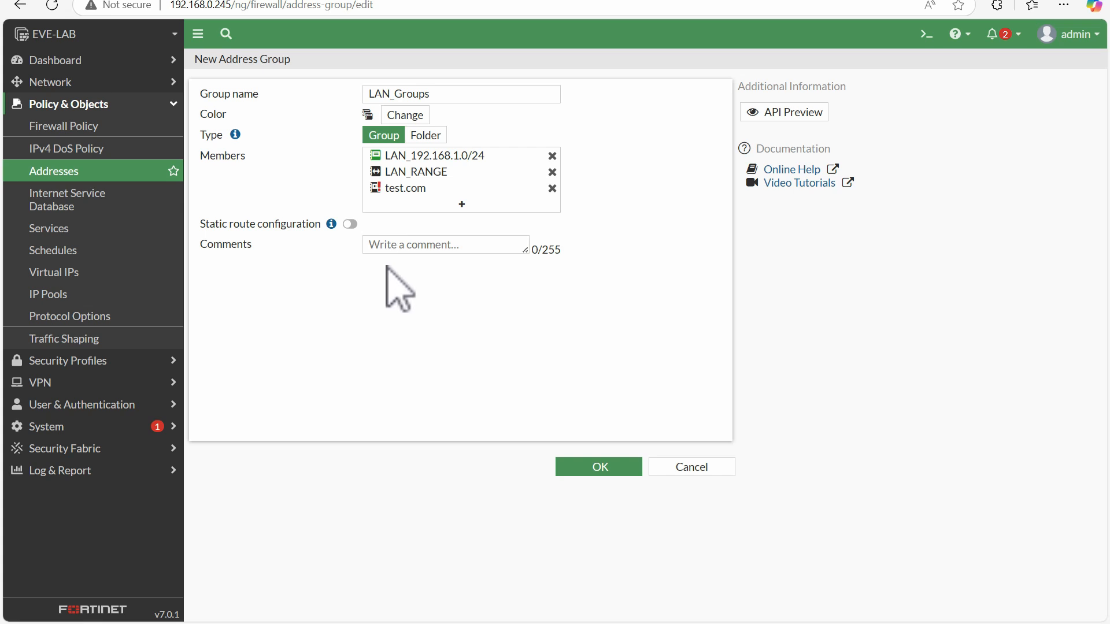
pyautogui.moveTo(380, 190)
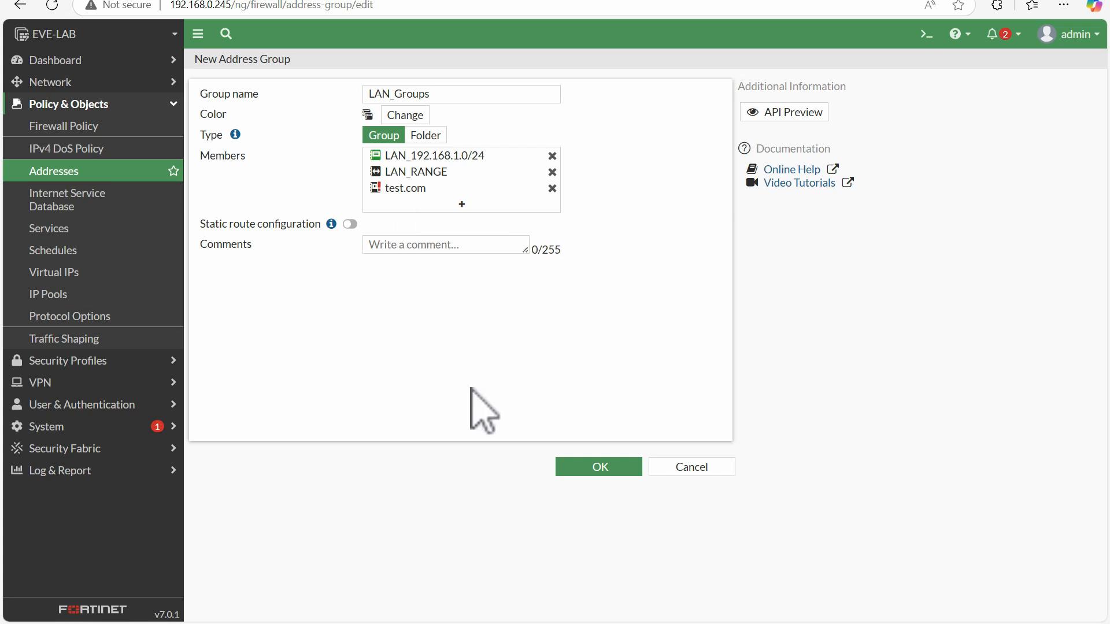
pyautogui.click(594, 467)
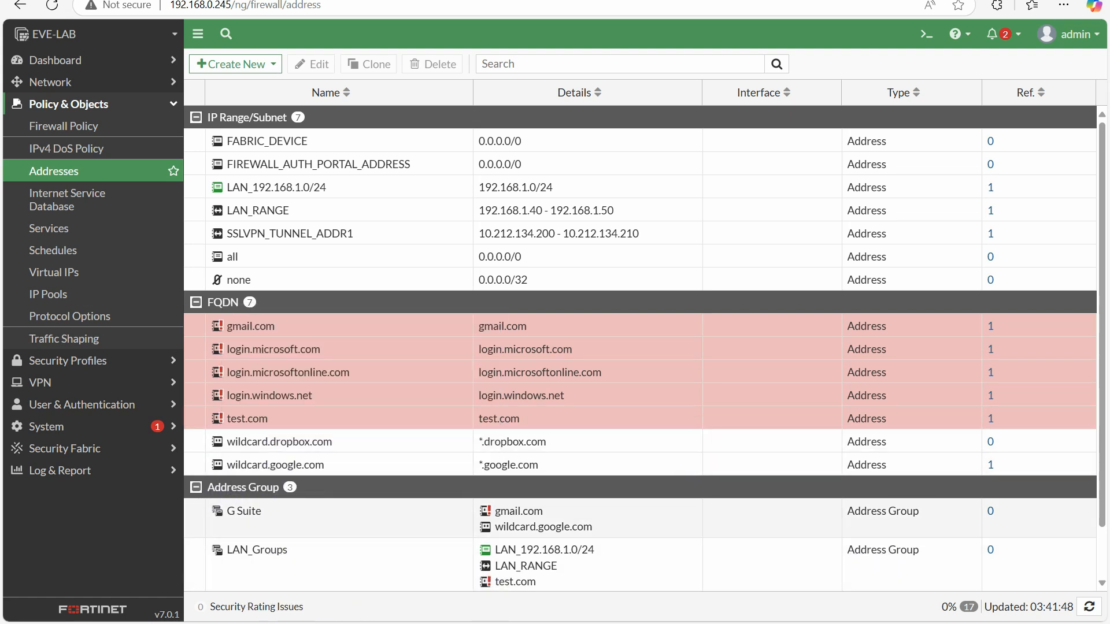
pyautogui.moveTo(203, 534)
pyautogui.mouseDown()
pyautogui.moveTo(328, 558)
pyautogui.moveTo(187, 543)
pyautogui.mouseUp()
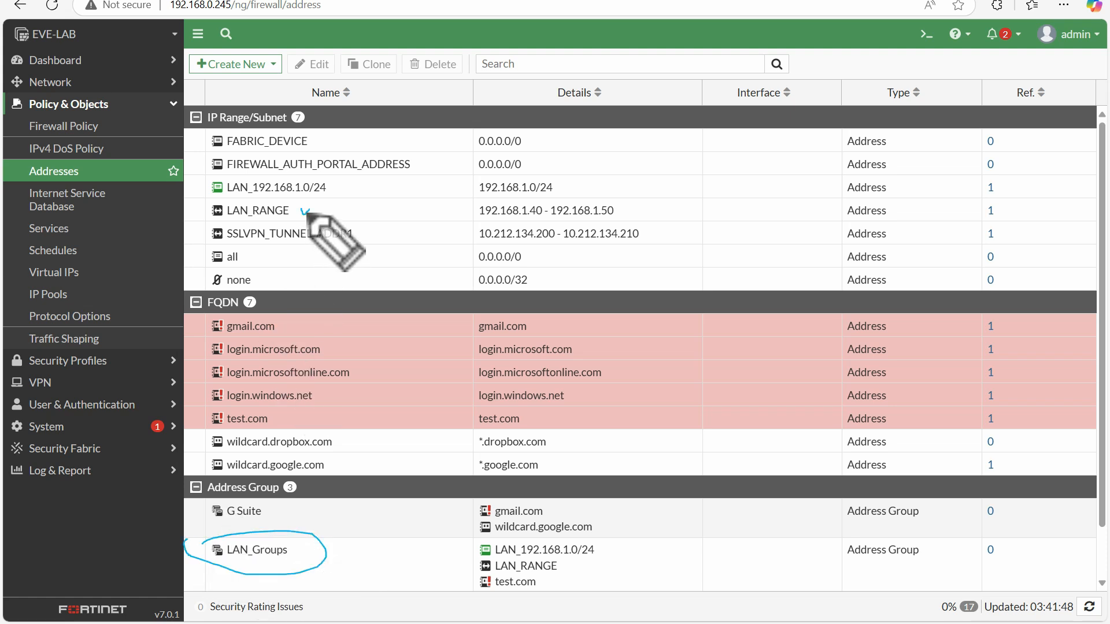
pyautogui.moveTo(301, 208); pyautogui.dragTo(322, 201)
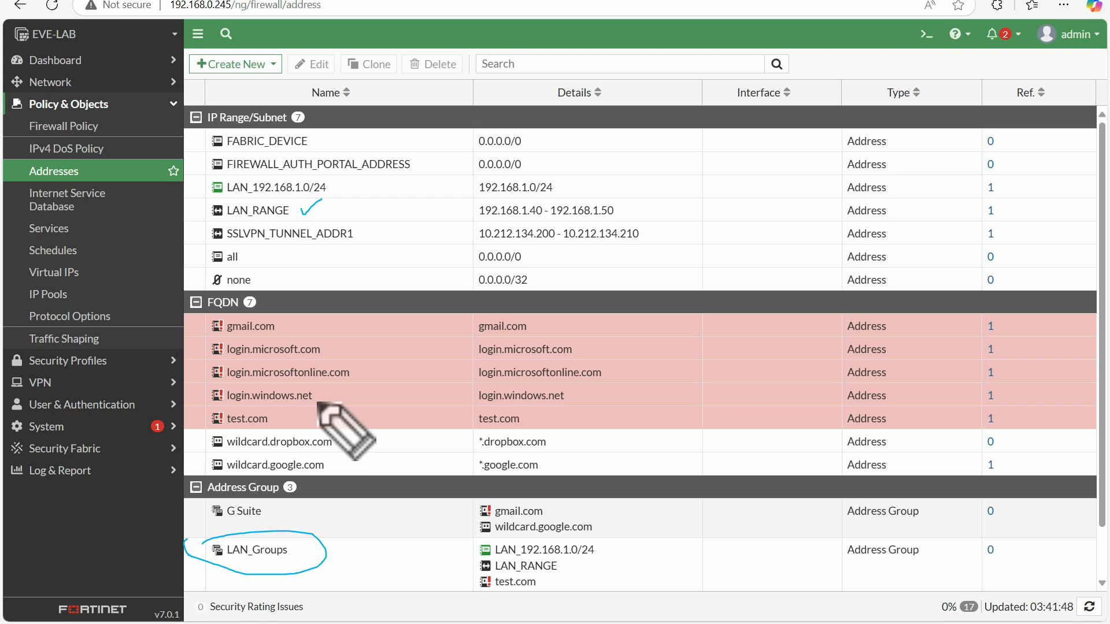
pyautogui.moveTo(278, 417); pyautogui.dragTo(299, 410)
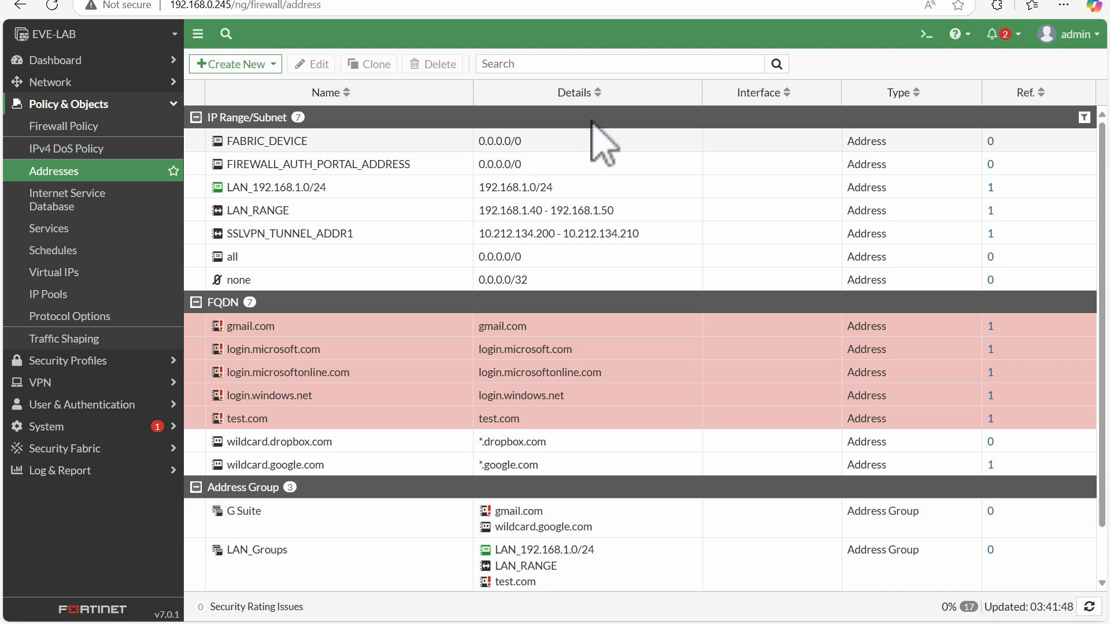
# Open and cancel a new address object, and view the Folder type in a new address group.
pyautogui.click(263, 66)
pyautogui.click(273, 85)
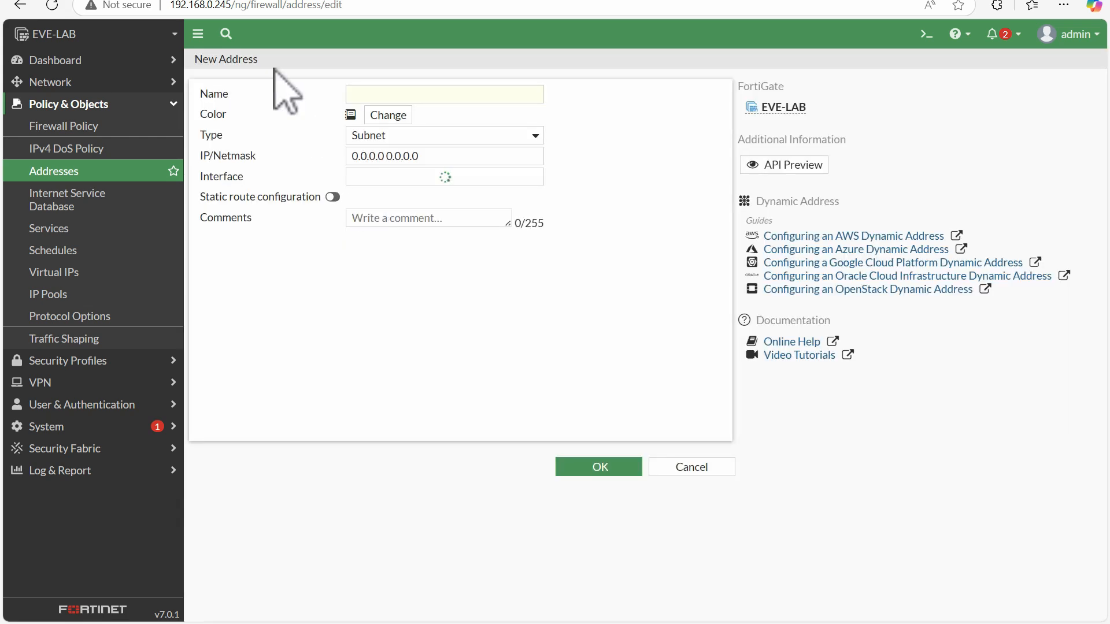
pyautogui.click(688, 466)
pyautogui.click(246, 65)
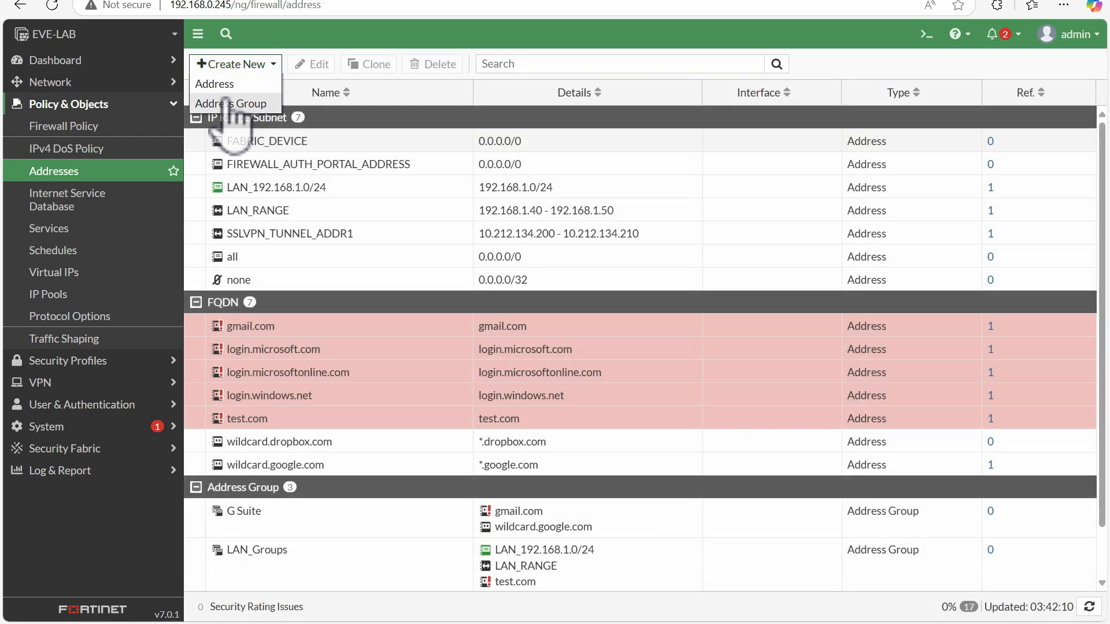
pyautogui.click(215, 103)
pyautogui.click(425, 135)
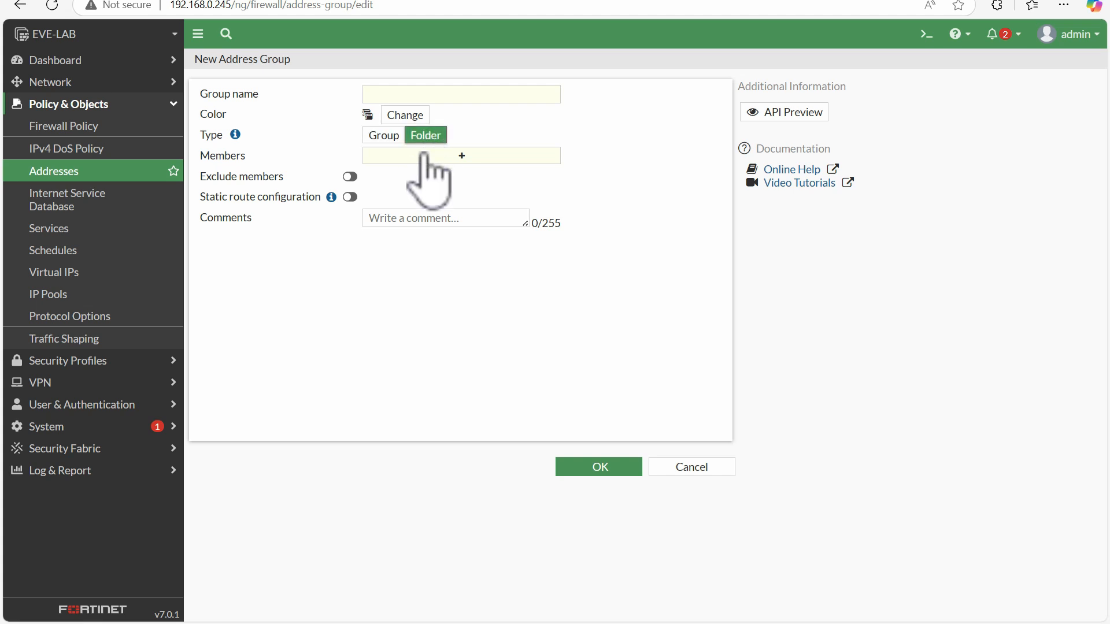
# View the Internet Service Database and Services pages and the kinds of service objects on offer, and return to the address list.
pyautogui.click(61, 197)
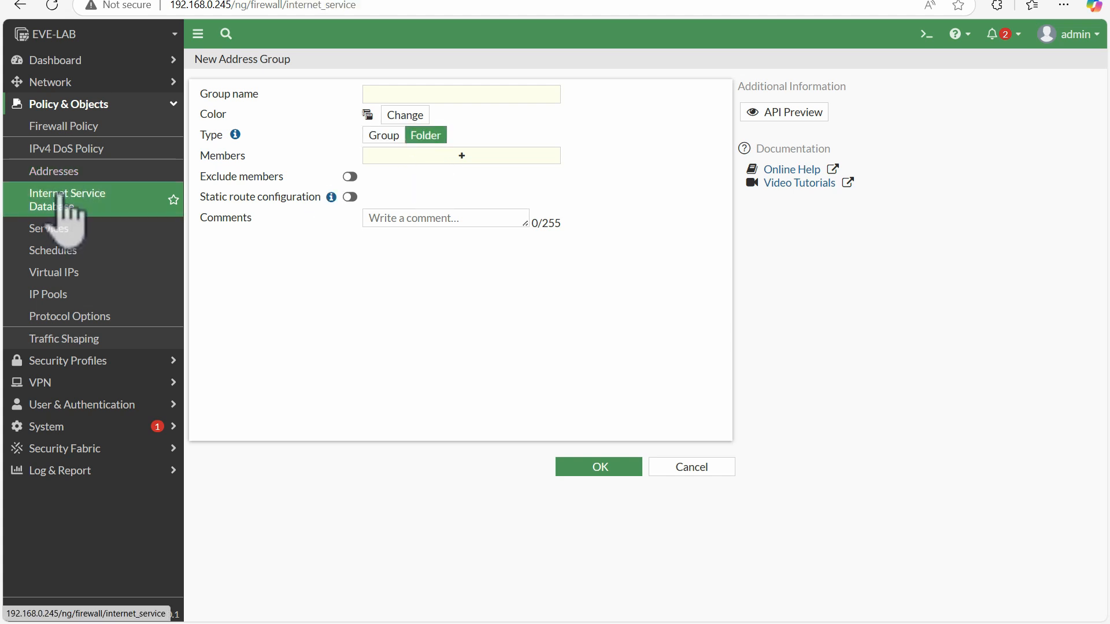
pyautogui.click(56, 231)
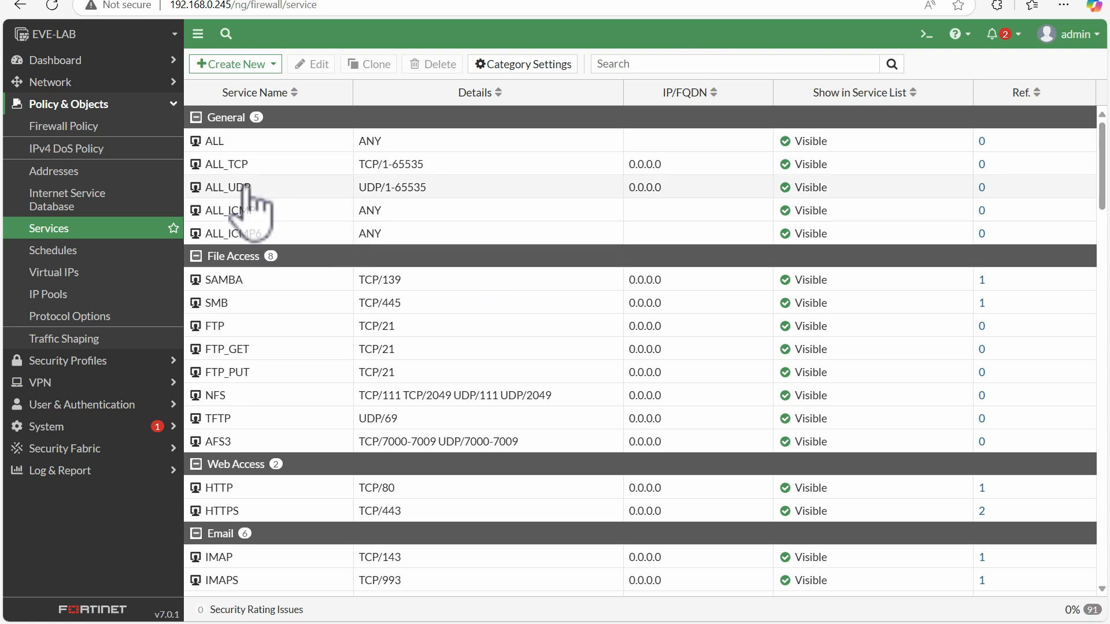
pyautogui.click(237, 63)
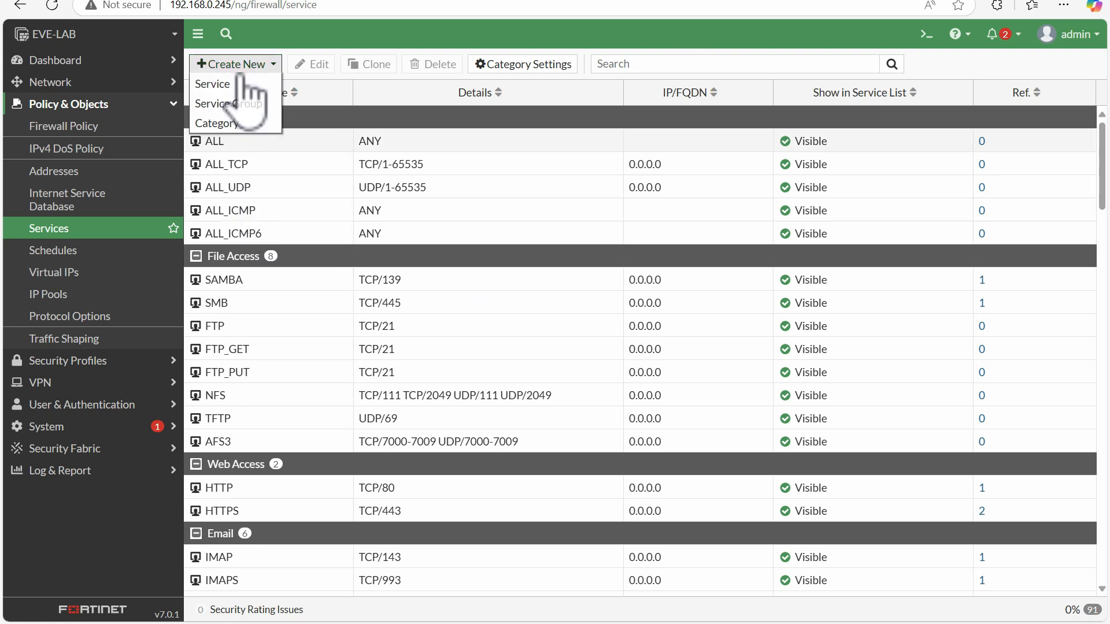
pyautogui.click(52, 173)
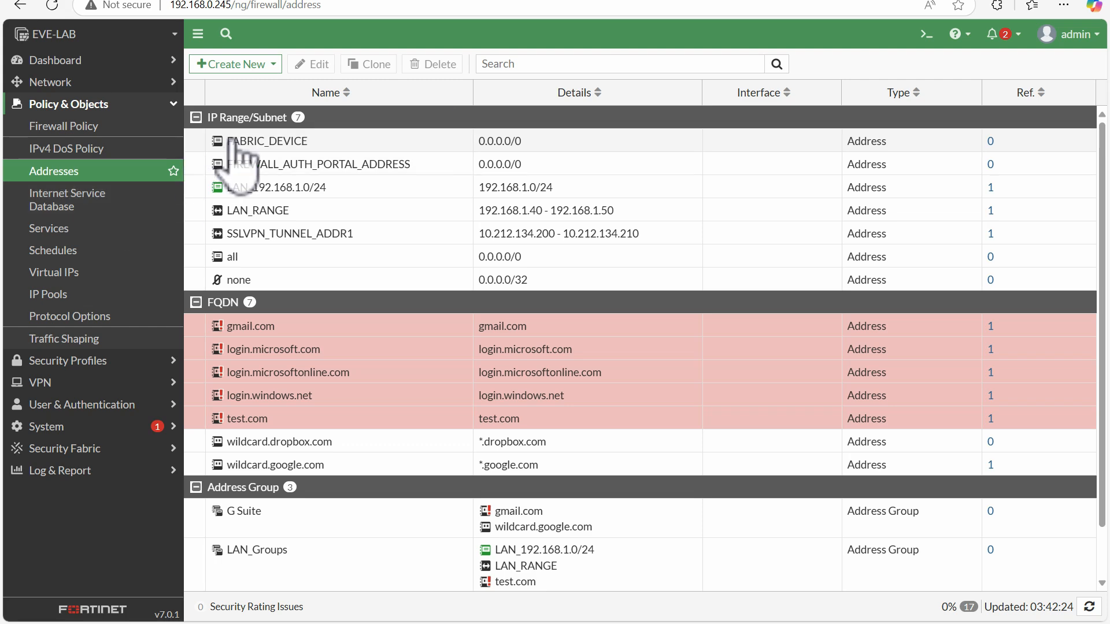
# Collapse the IP Range/Subnet, FQDN and Address Group sections of the address list, and expand only IP Range/Subnet again.
pyautogui.click(196, 118)
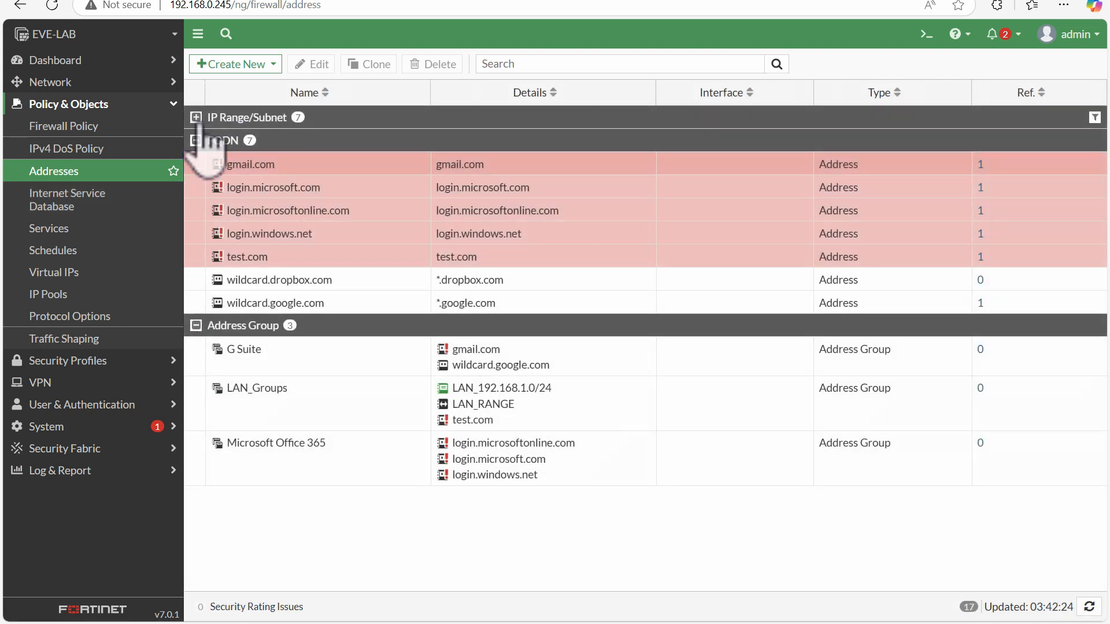
pyautogui.click(197, 141)
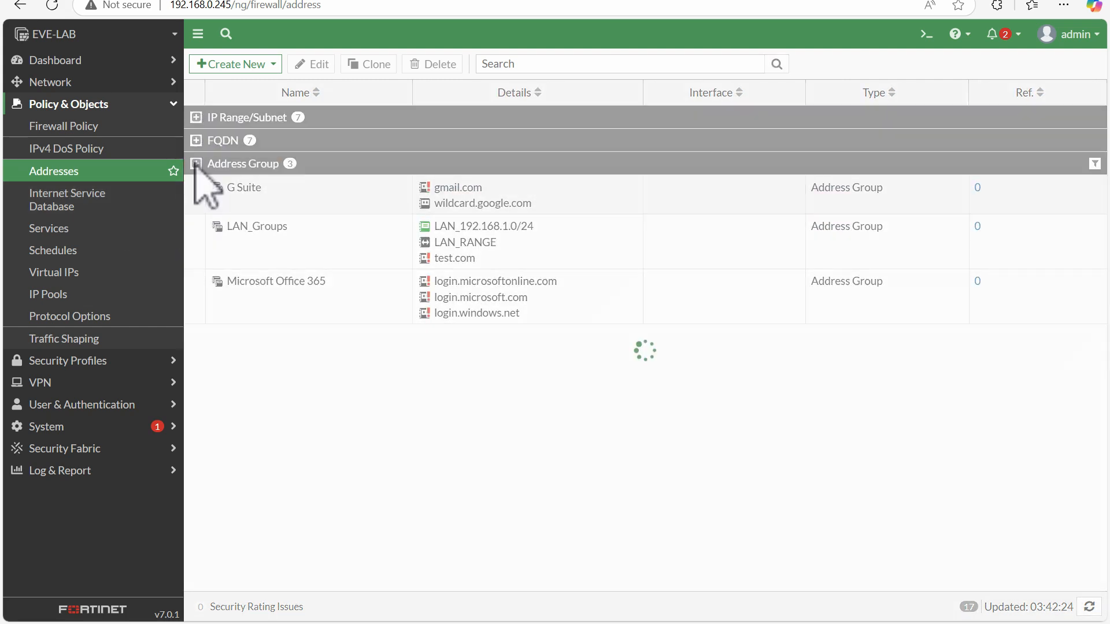
pyautogui.click(197, 163)
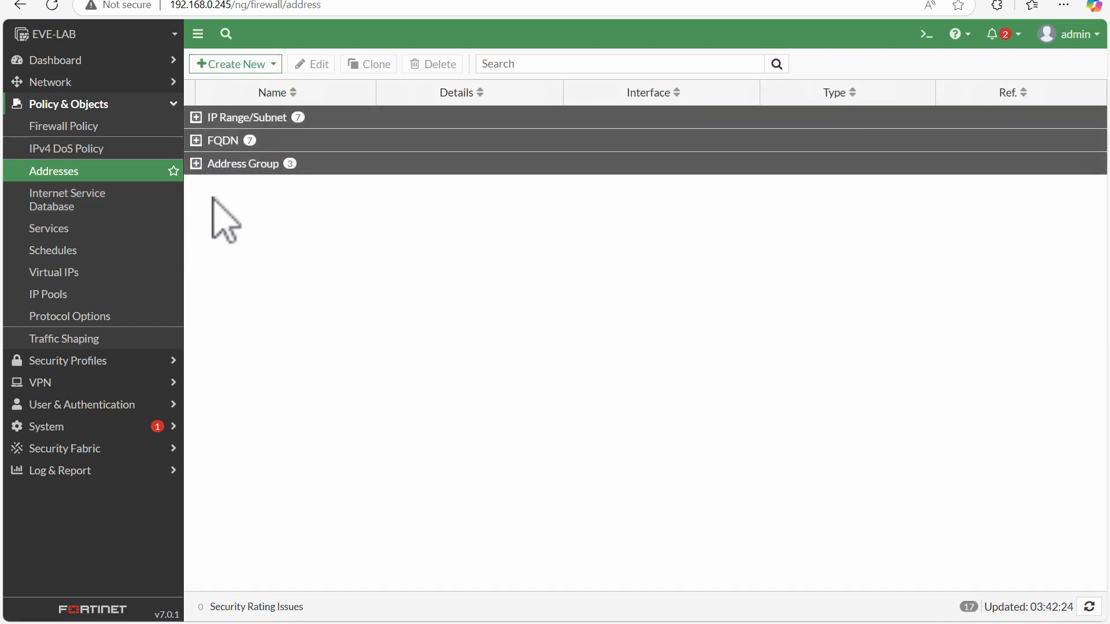
pyautogui.click(197, 118)
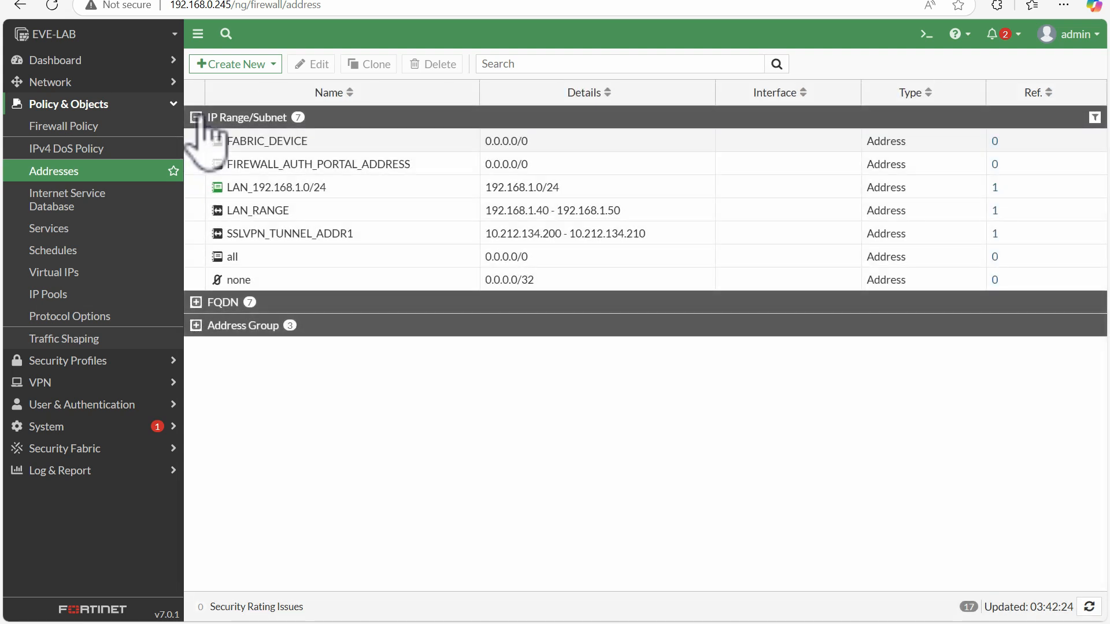
# Select the LAN_192.168.1.0/24 address in the list to view the actions available for it.
pyautogui.click(280, 170)
pyautogui.click(278, 257)
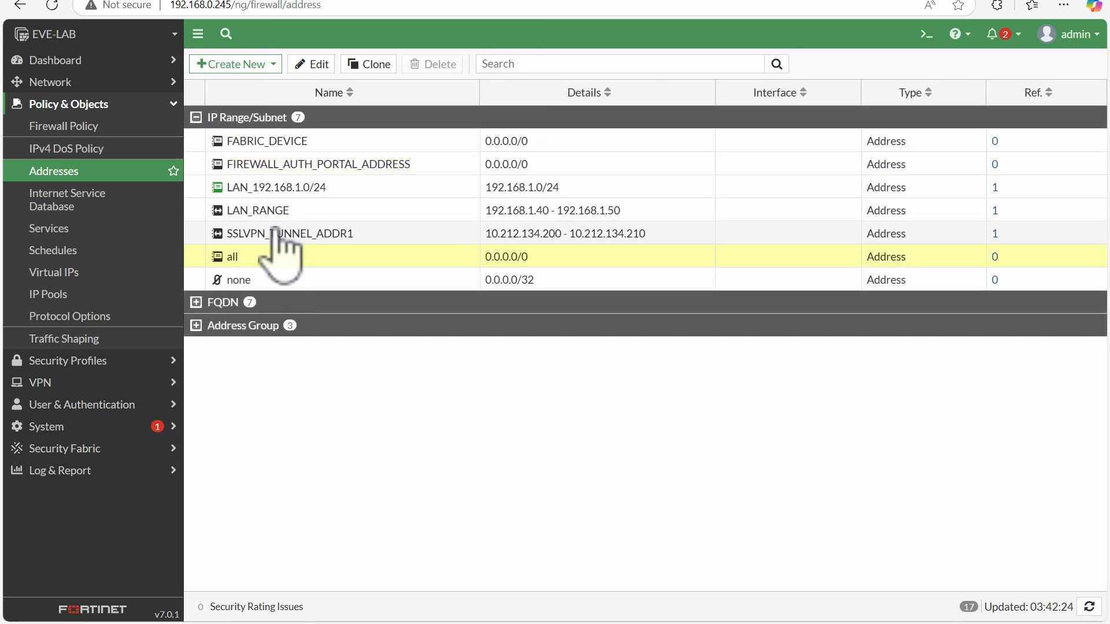
pyautogui.click(282, 188)
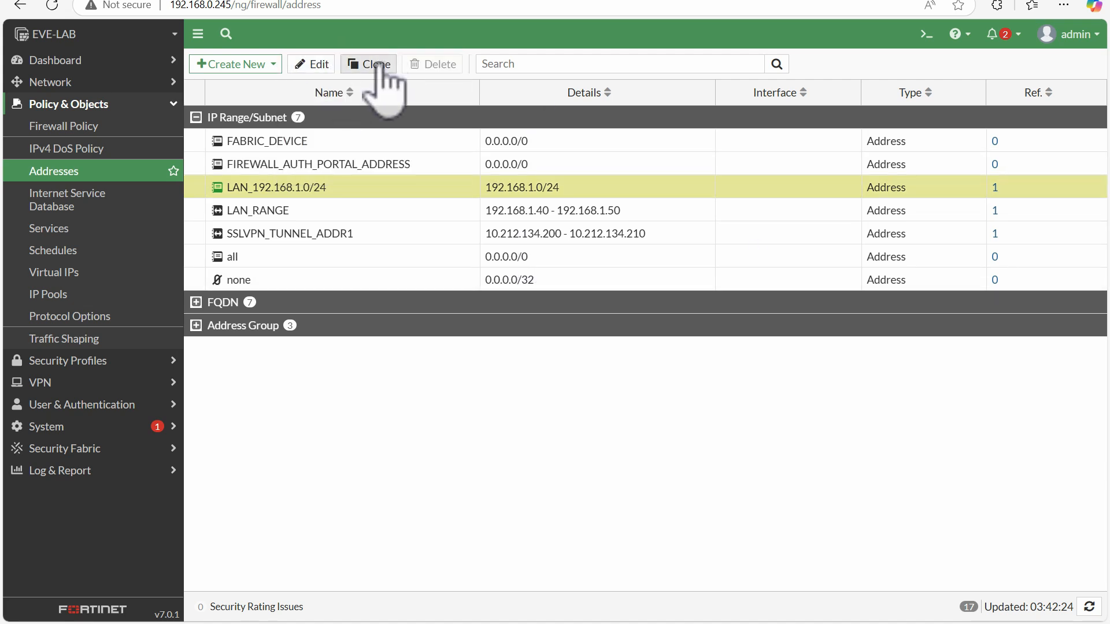
# Go to the predefined services list and start a new service.
pyautogui.click(90, 231)
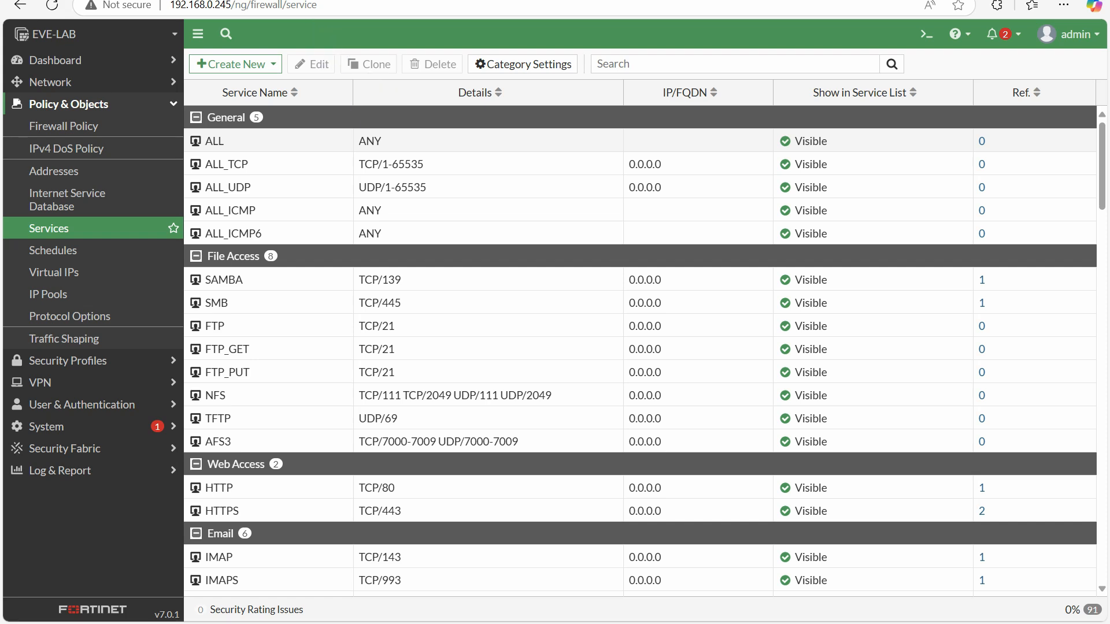
pyautogui.moveTo(1102, 153)
pyautogui.mouseDown()
pyautogui.moveTo(1085, 362)
pyautogui.moveTo(1084, 155)
pyautogui.mouseUp()
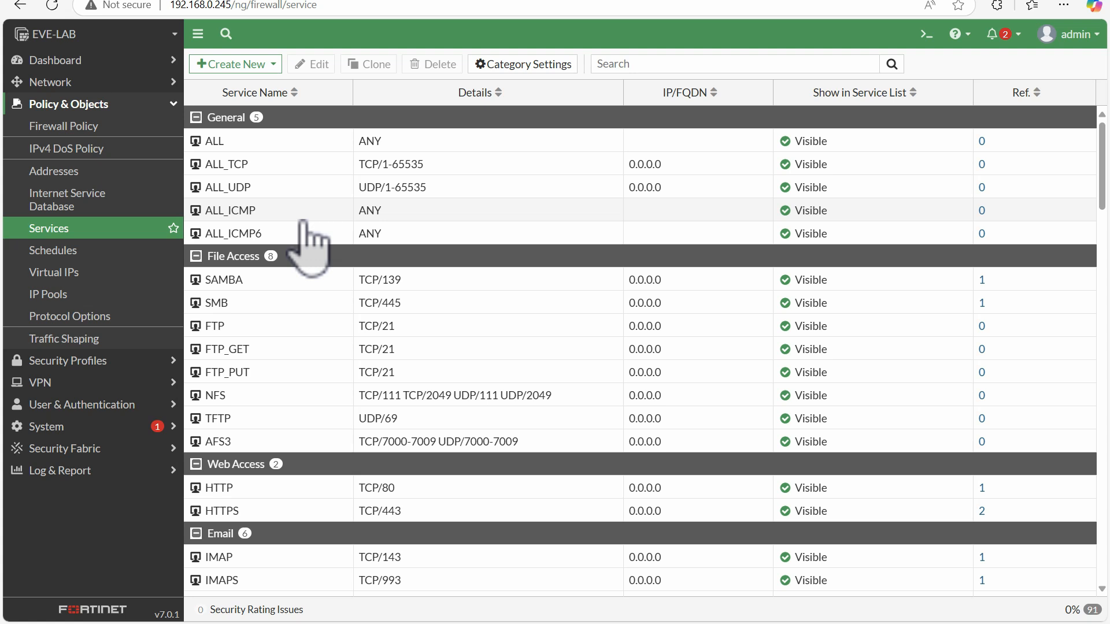
pyautogui.click(238, 63)
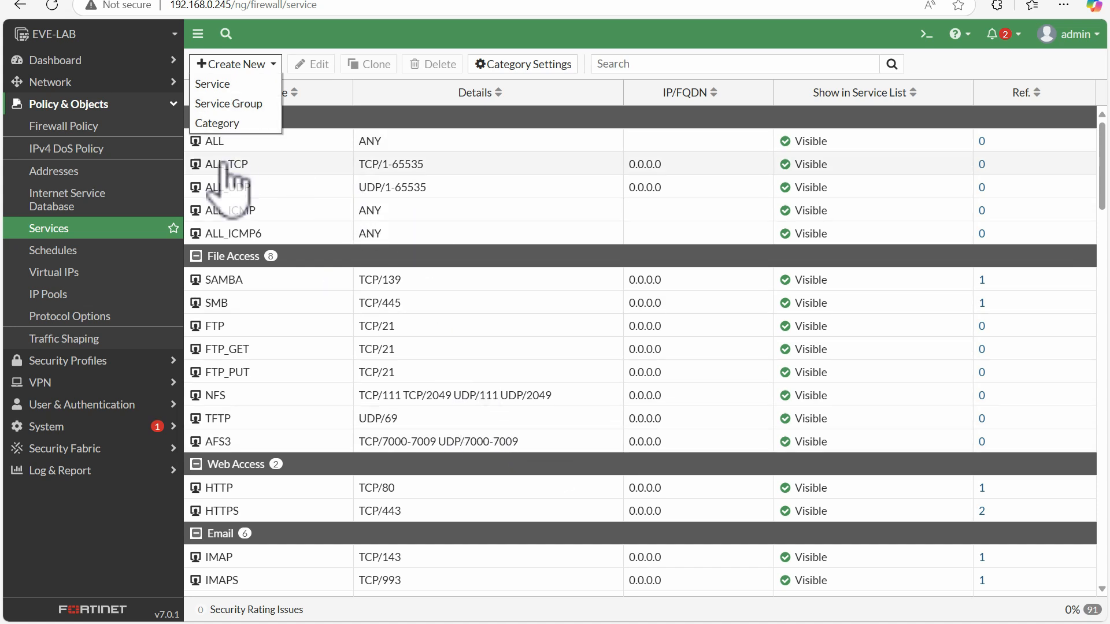
pyautogui.click(221, 84)
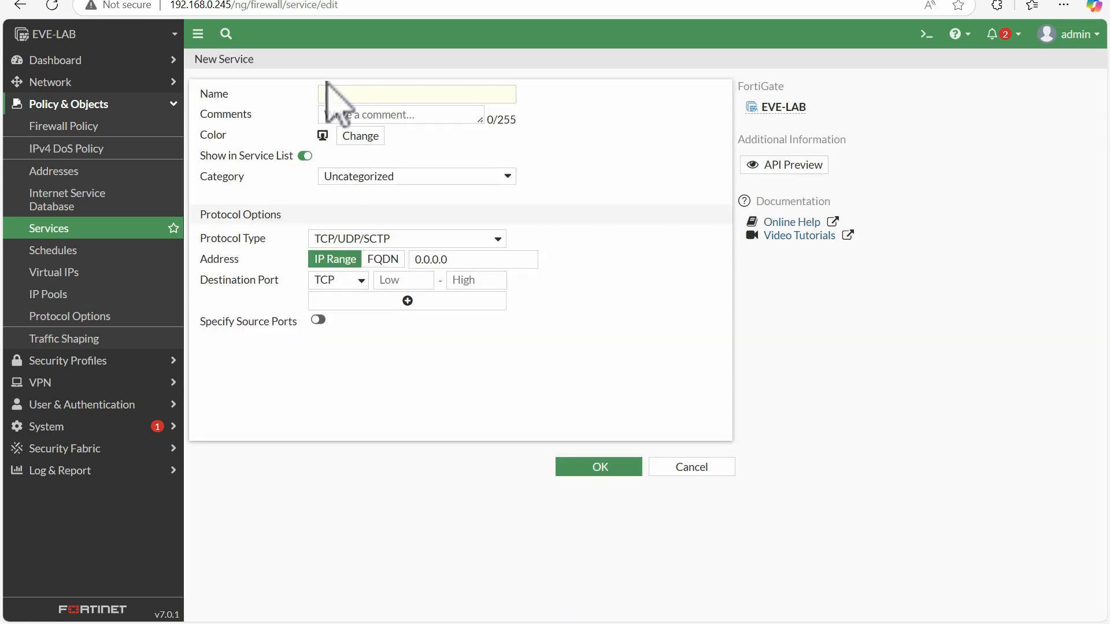
# Name the new service Test_Port.
pyautogui.click(342, 94)
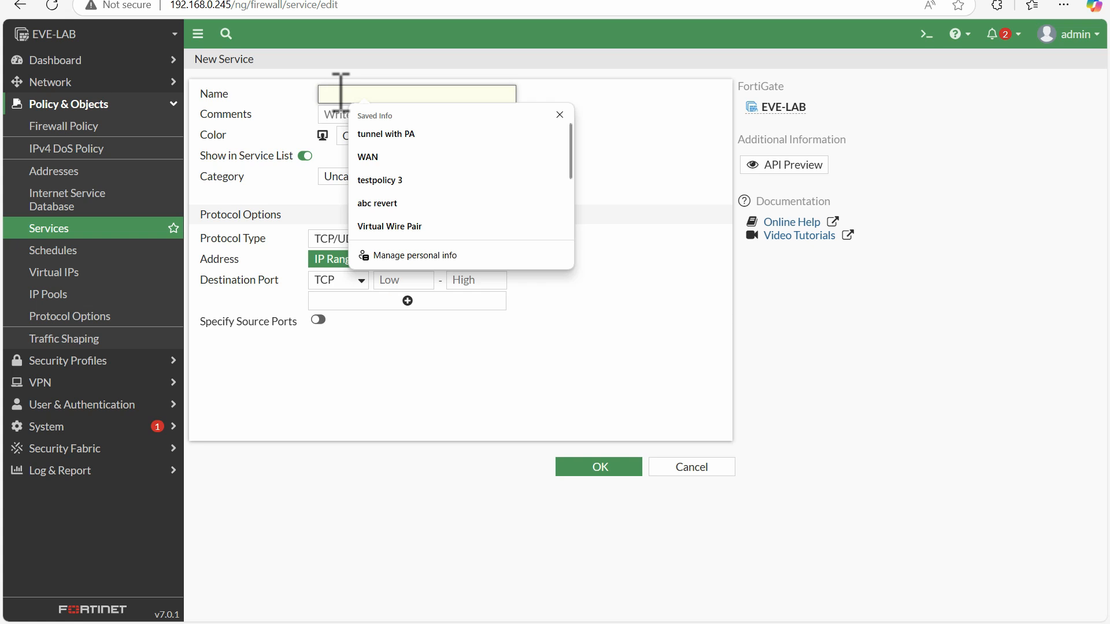
pyautogui.write('Test')
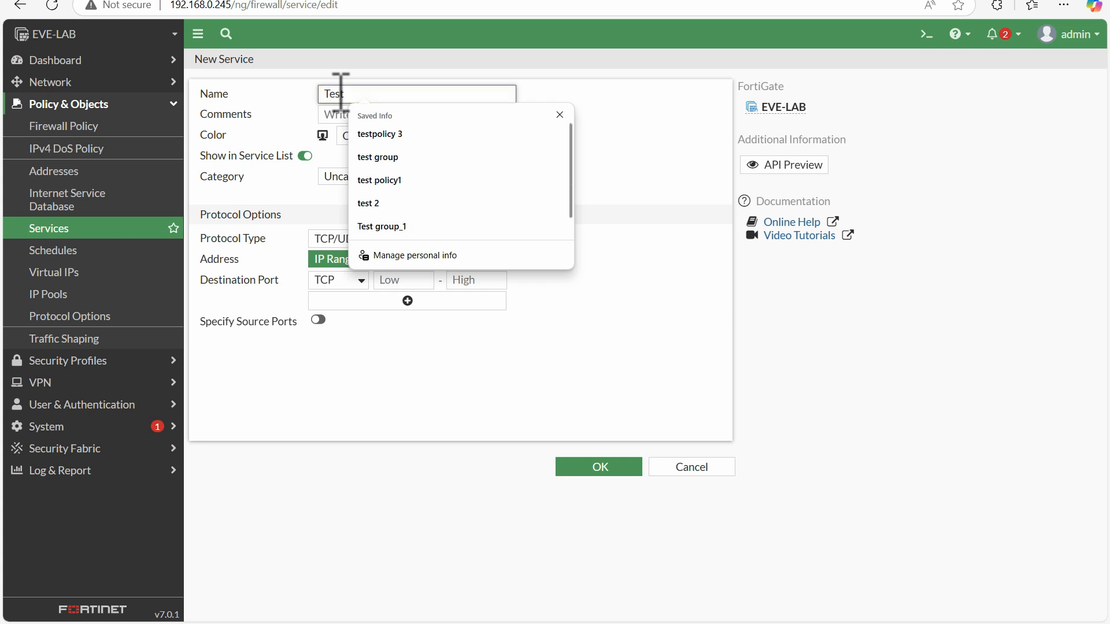
pyautogui.write('_Se')
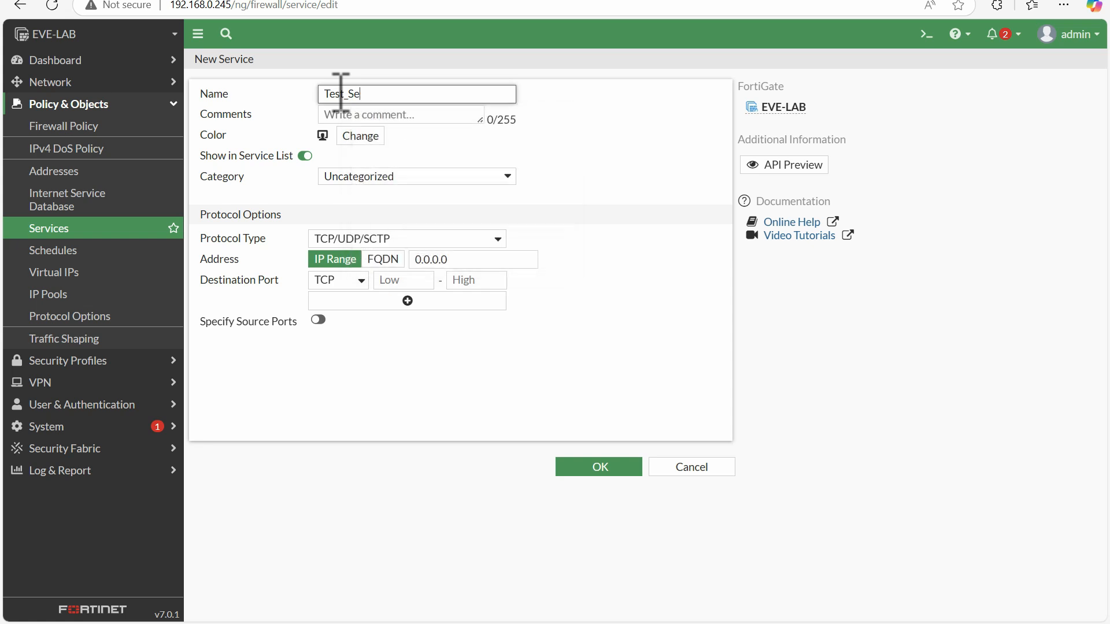
pyautogui.press('BackSpace')
pyautogui.press('BackSpace')
pyautogui.write('Port')
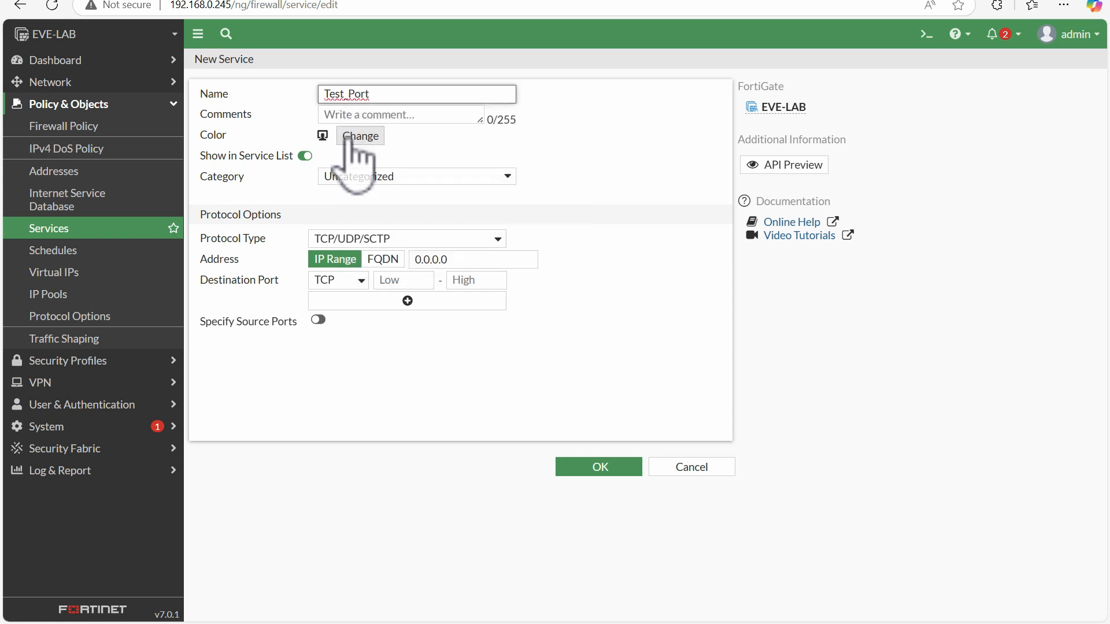
# Set the colour of the Test_Port service to yellow.
pyautogui.click(353, 141)
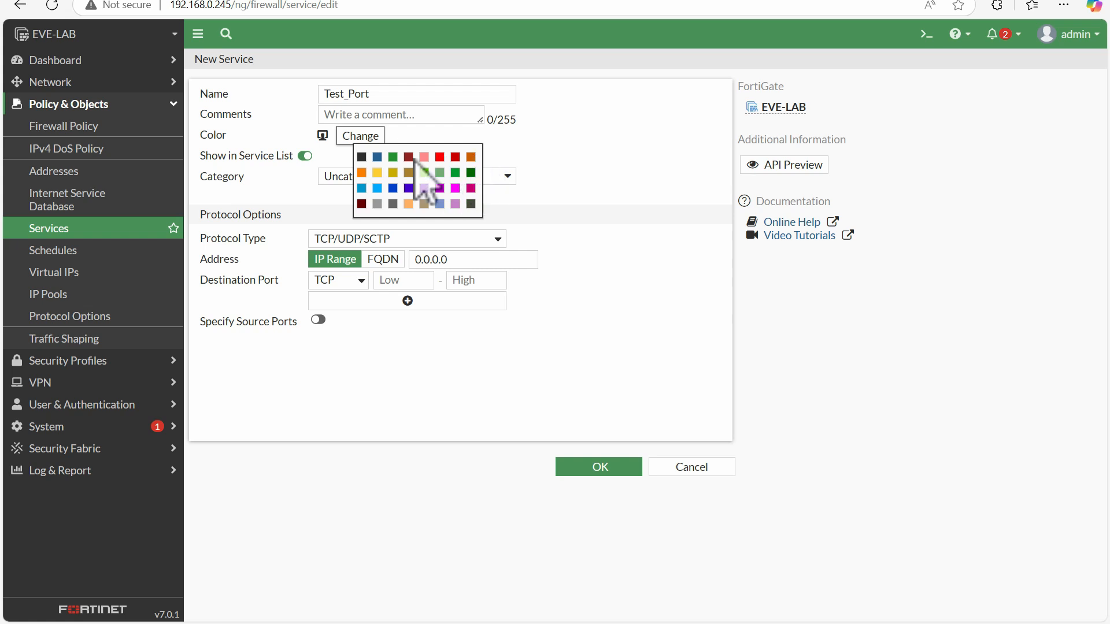
pyautogui.click(377, 172)
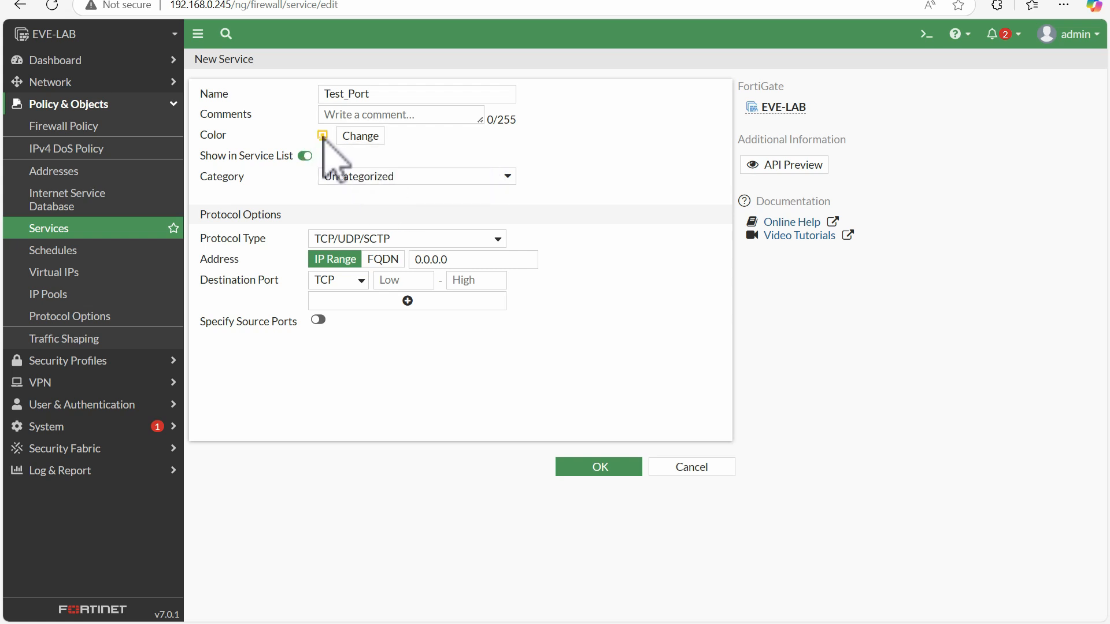
pyautogui.click(363, 139)
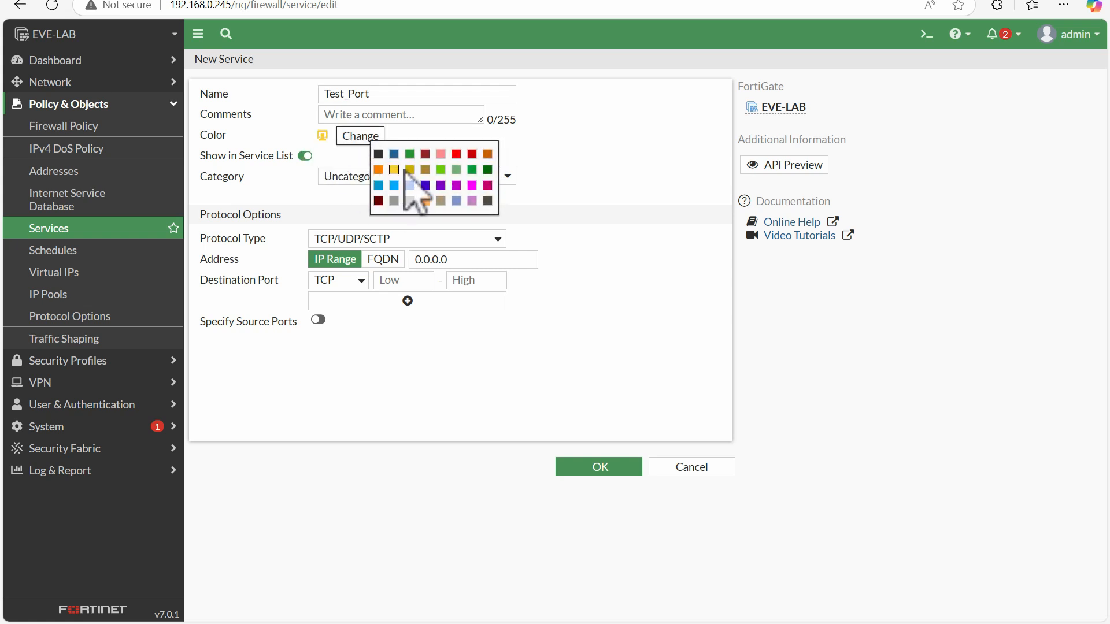
pyautogui.click(398, 172)
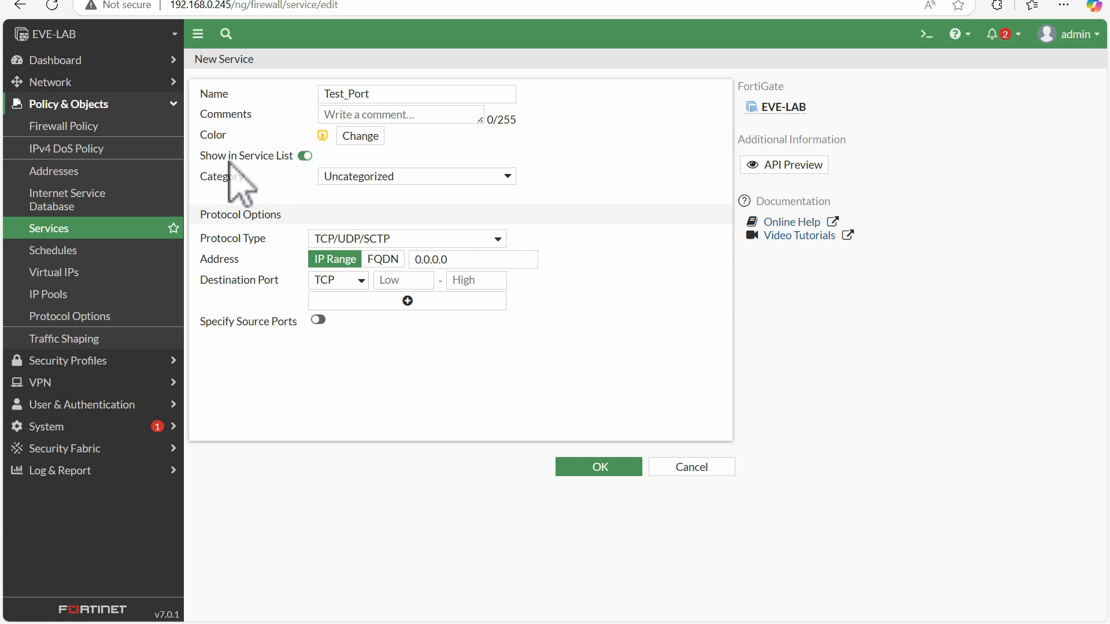
# Review the available service categories and assign the Test_Port service to General.
pyautogui.click(361, 178)
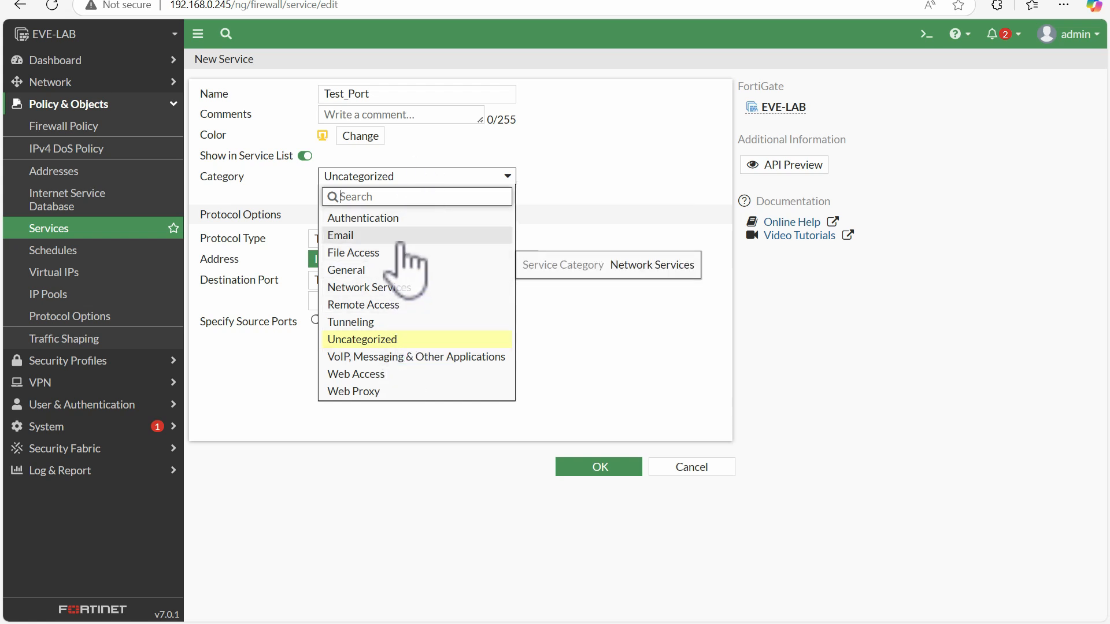
pyautogui.click(493, 175)
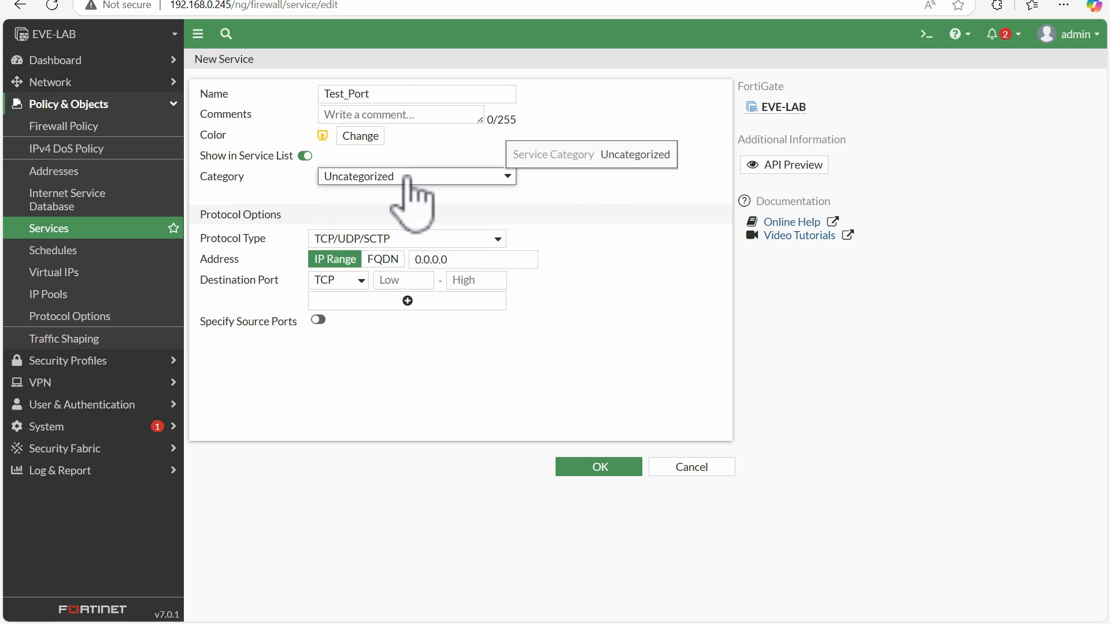
pyautogui.click(407, 178)
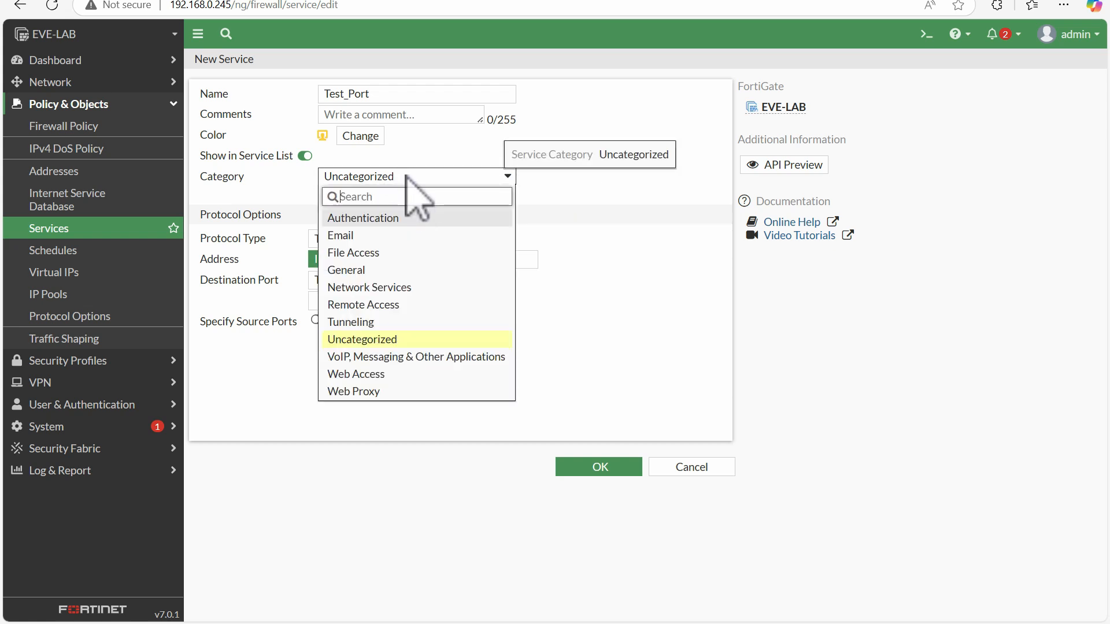
pyautogui.click(375, 270)
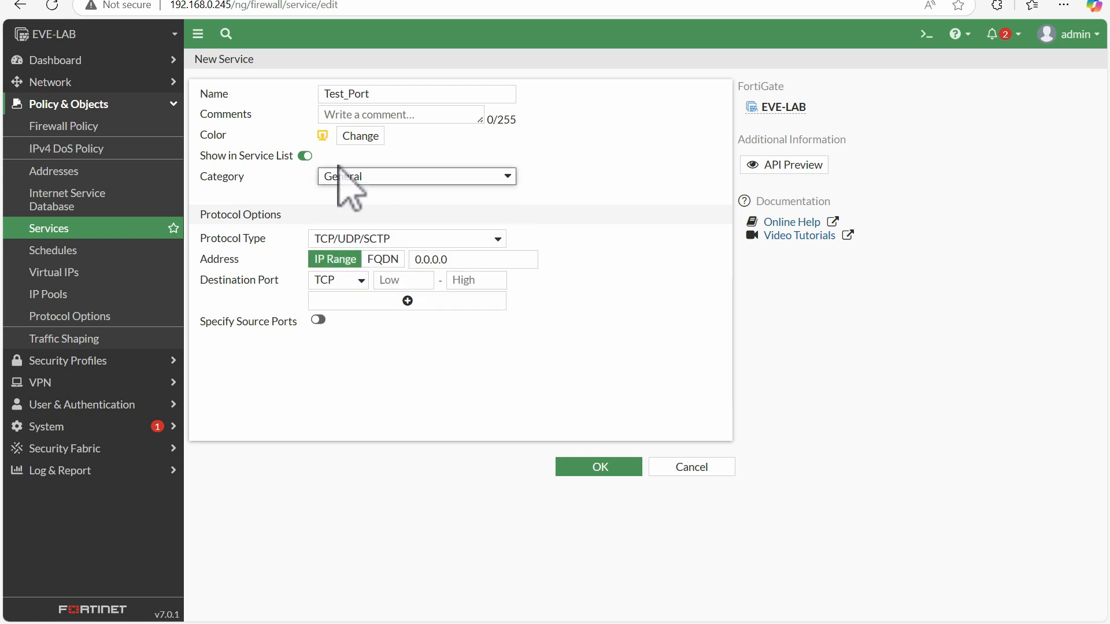
# Set the destination ports of the service to TCP 9000 and UDP 9000.
pyautogui.click(403, 282)
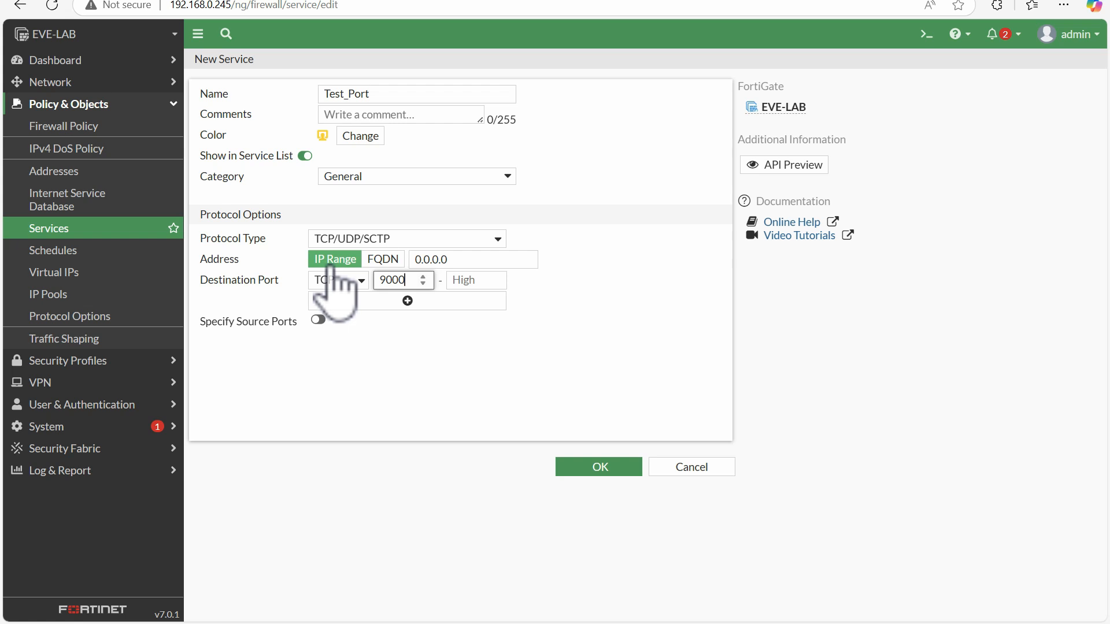
pyautogui.click(327, 280)
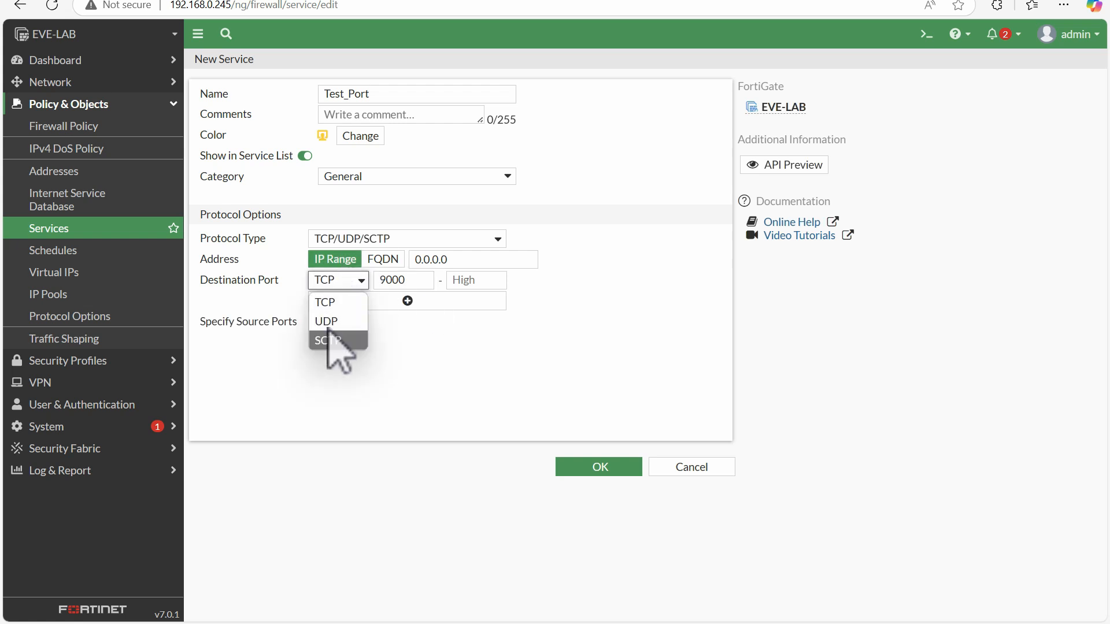
pyautogui.click(431, 327)
pyautogui.click(420, 302)
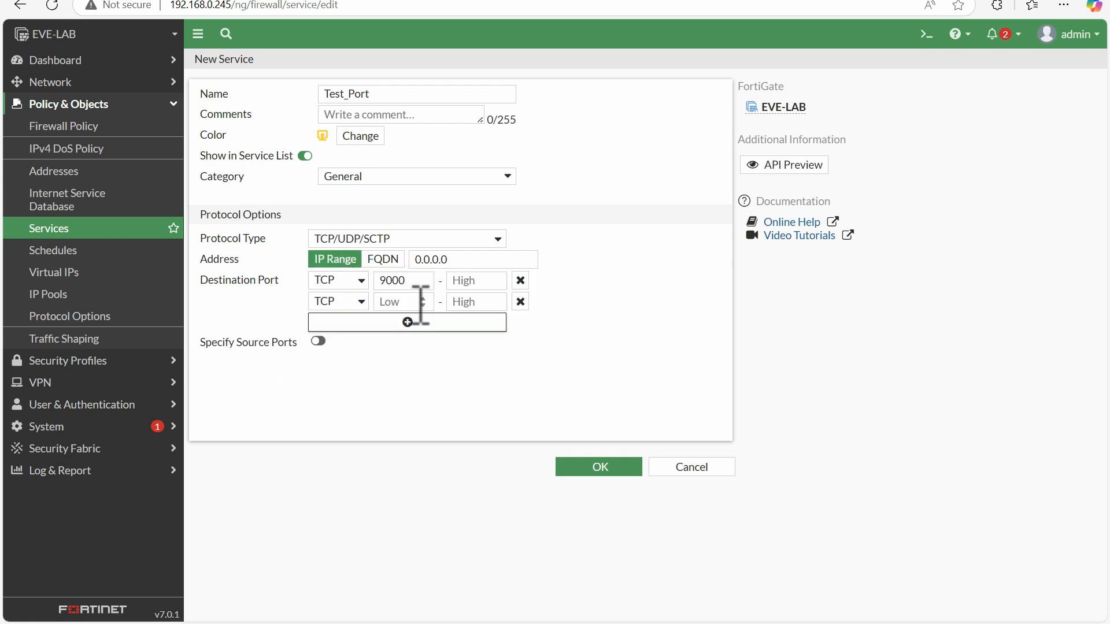
pyautogui.click(350, 302)
pyautogui.click(328, 345)
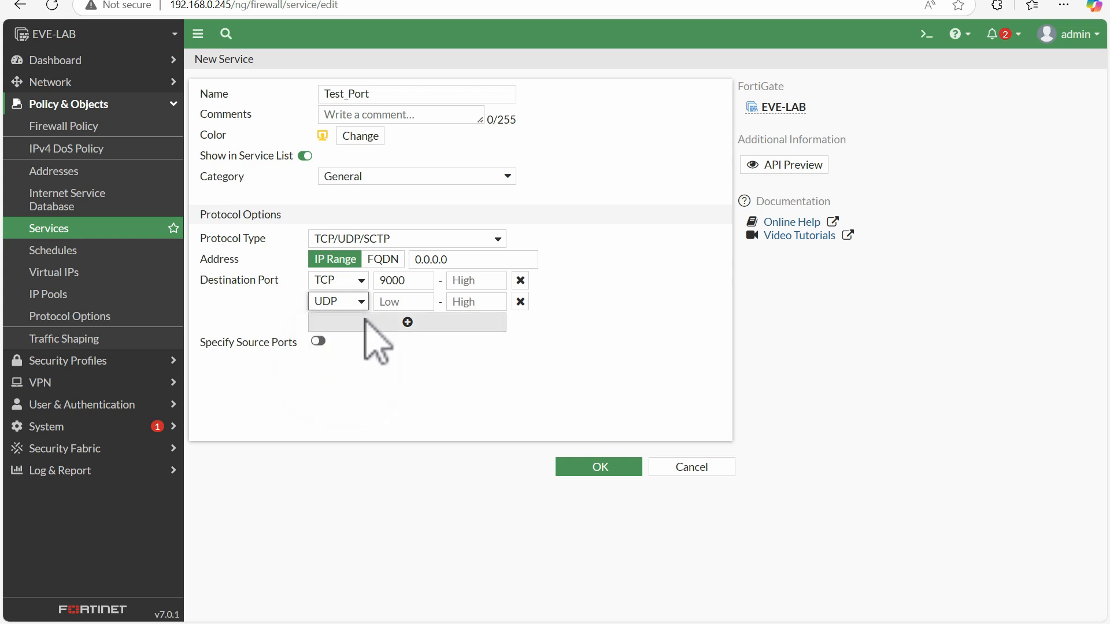
pyautogui.click(397, 306)
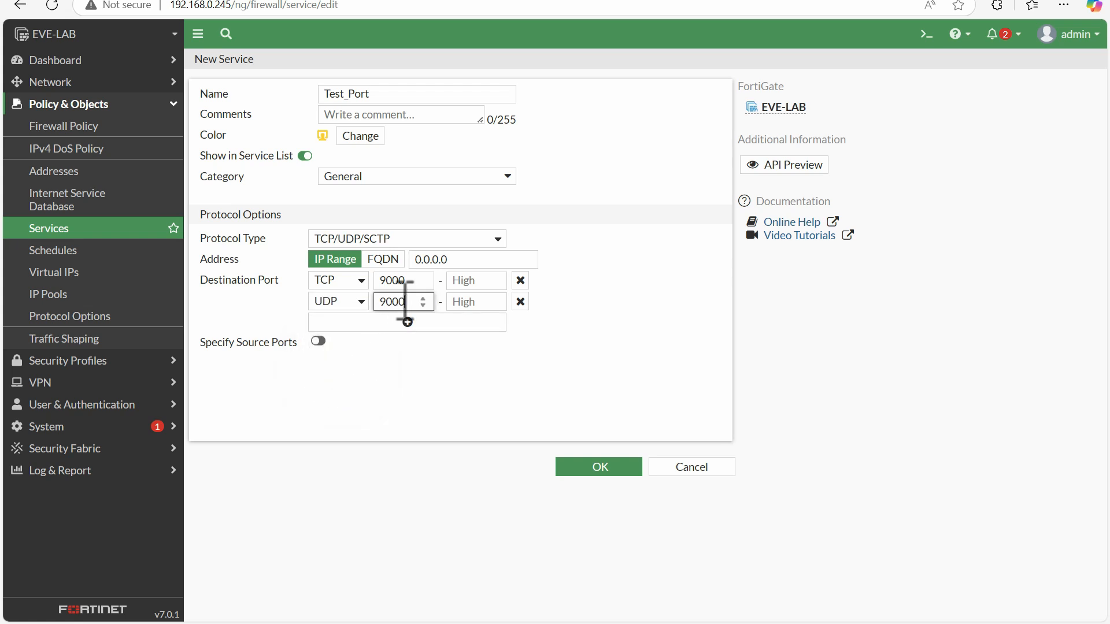
# Try out source port specification and an extra destination port entry, then discard both from the service.
pyautogui.click(318, 341)
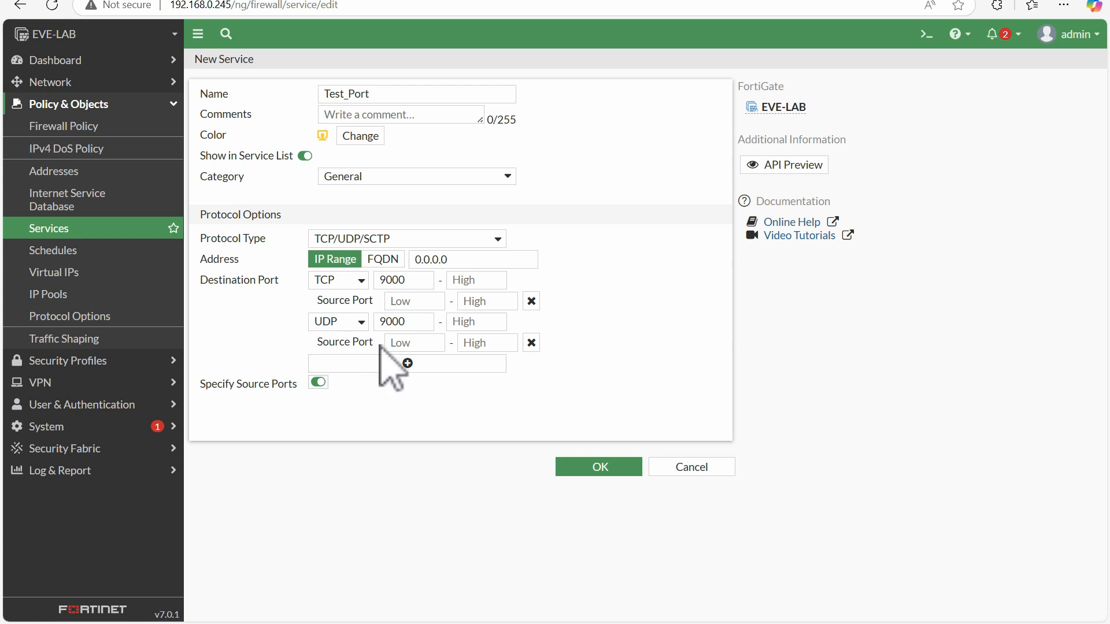
pyautogui.click(319, 381)
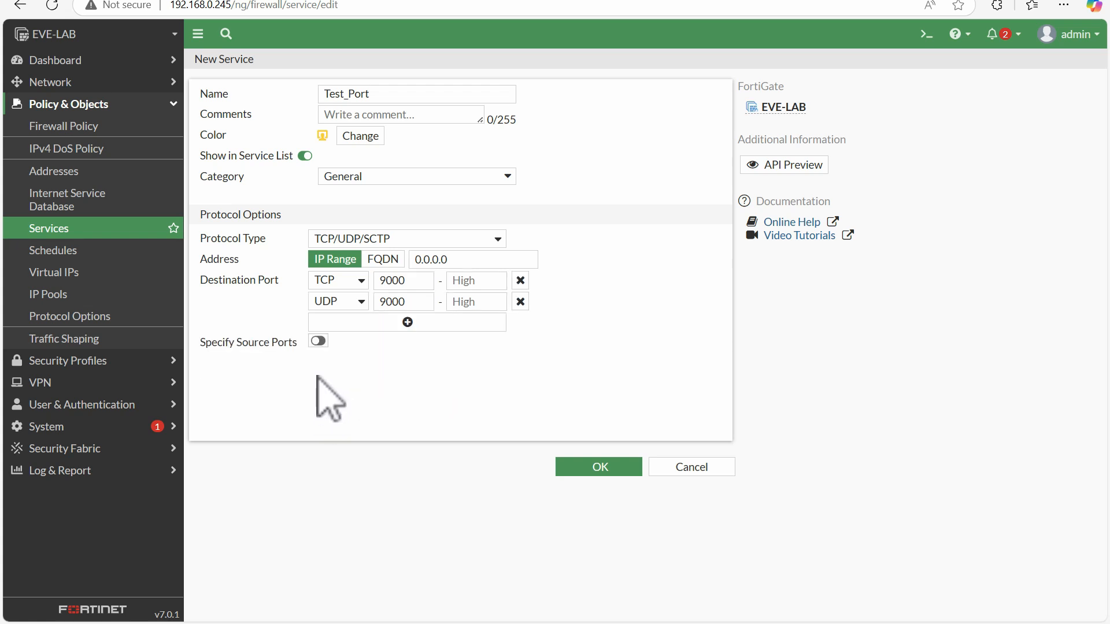
pyautogui.click(317, 341)
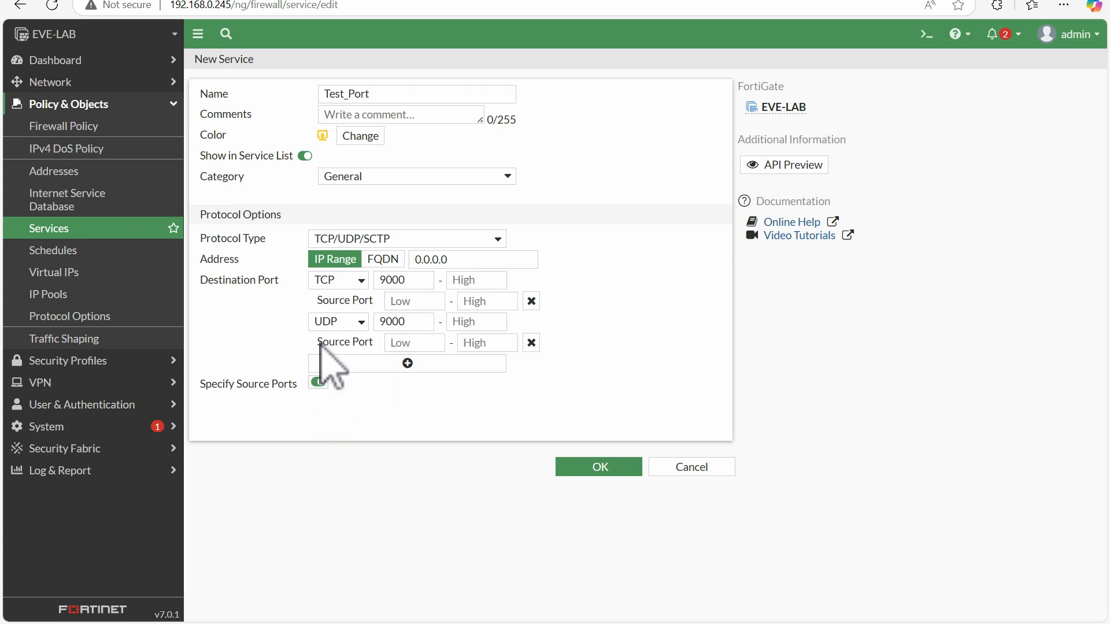
pyautogui.click(319, 382)
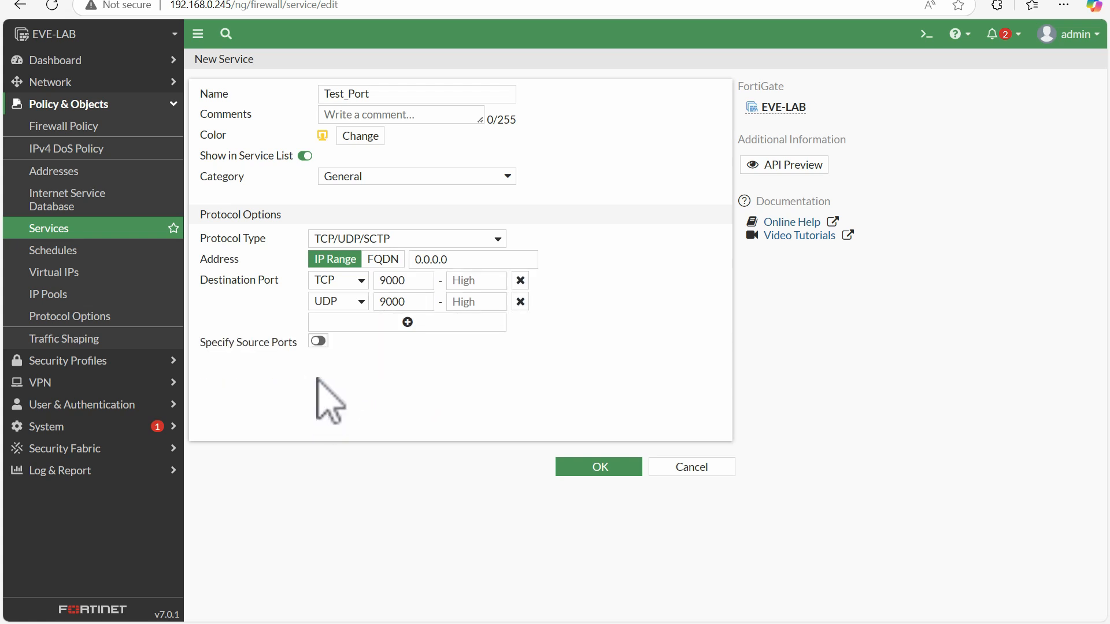
pyautogui.click(318, 342)
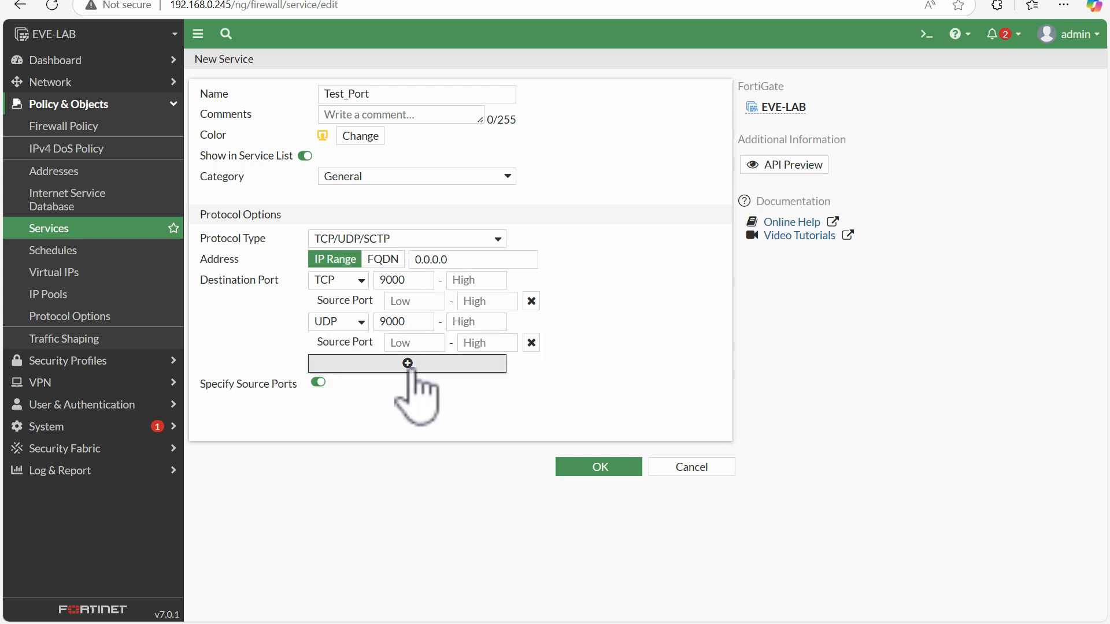
pyautogui.click(348, 369)
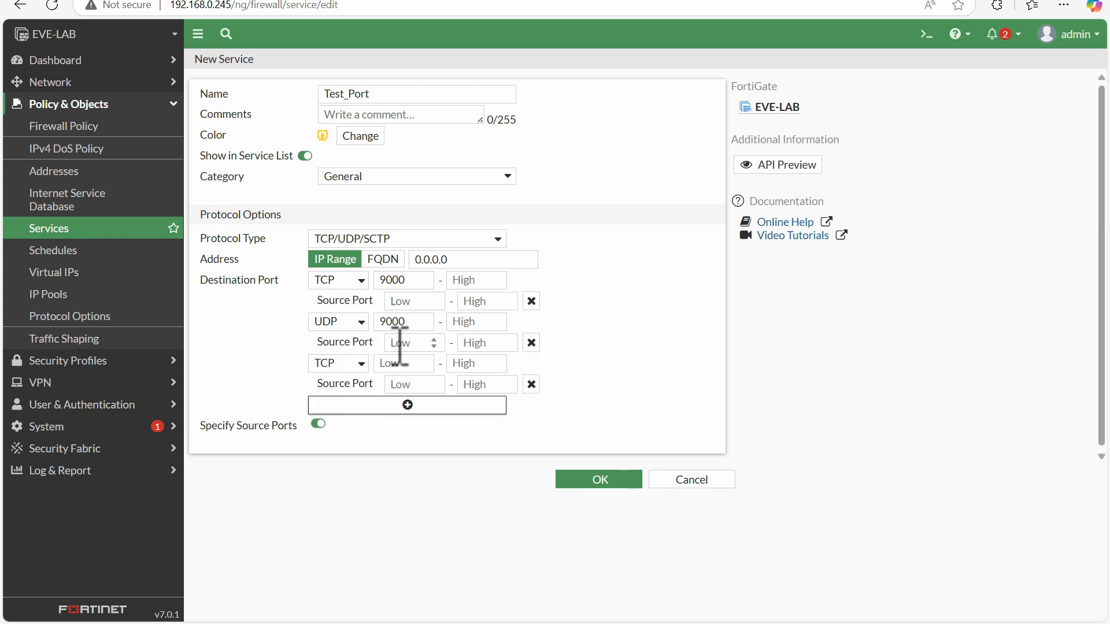
pyautogui.click(531, 384)
pyautogui.click(318, 382)
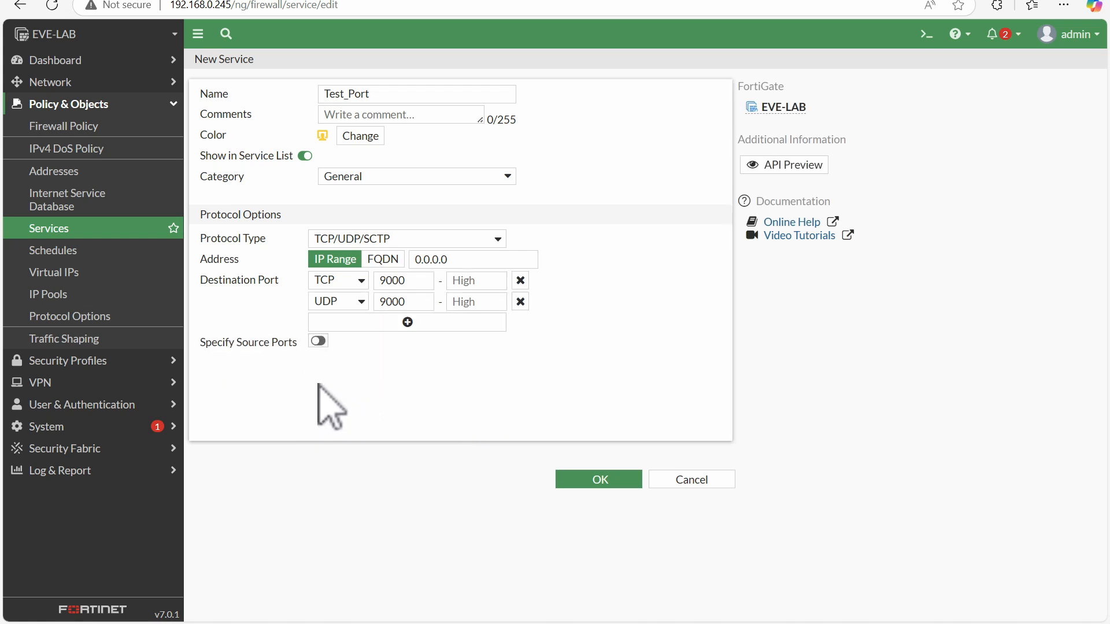
pyautogui.click(318, 342)
pyautogui.click(319, 384)
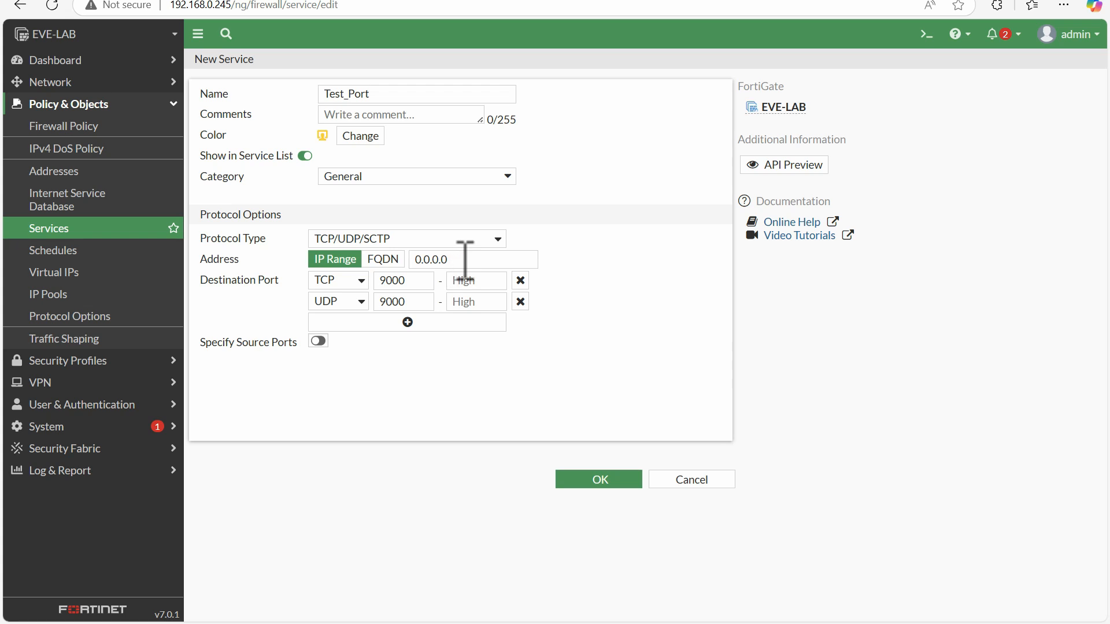
# Keep the service's address as IP range 0.0.0.0 and save the Test_Port service.
pyautogui.moveTo(465, 259); pyautogui.dragTo(345, 272)
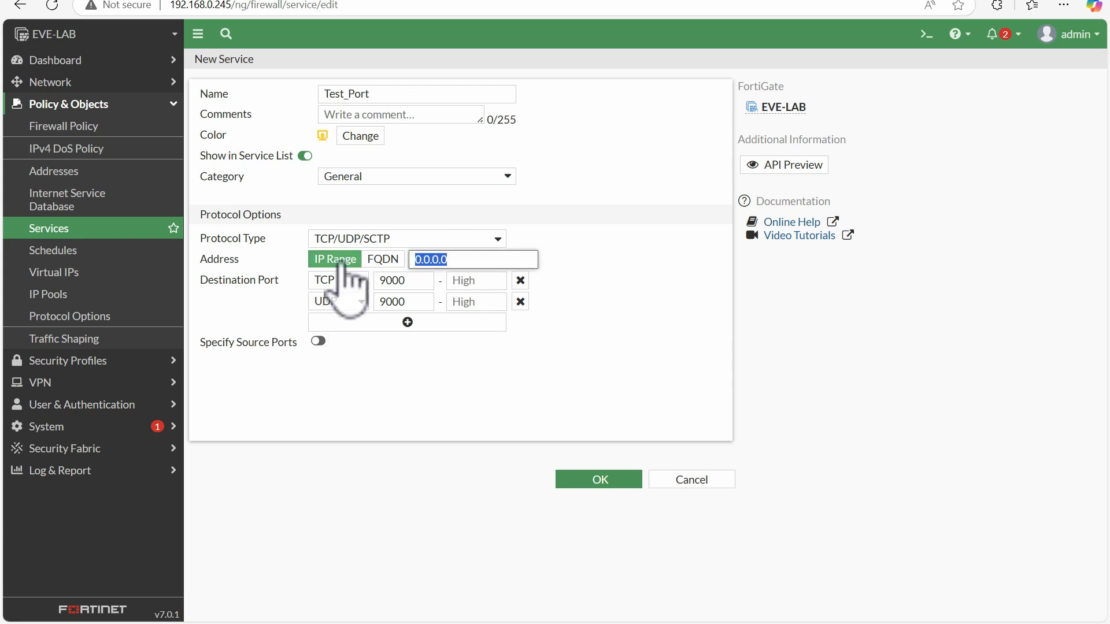
pyautogui.click(244, 321)
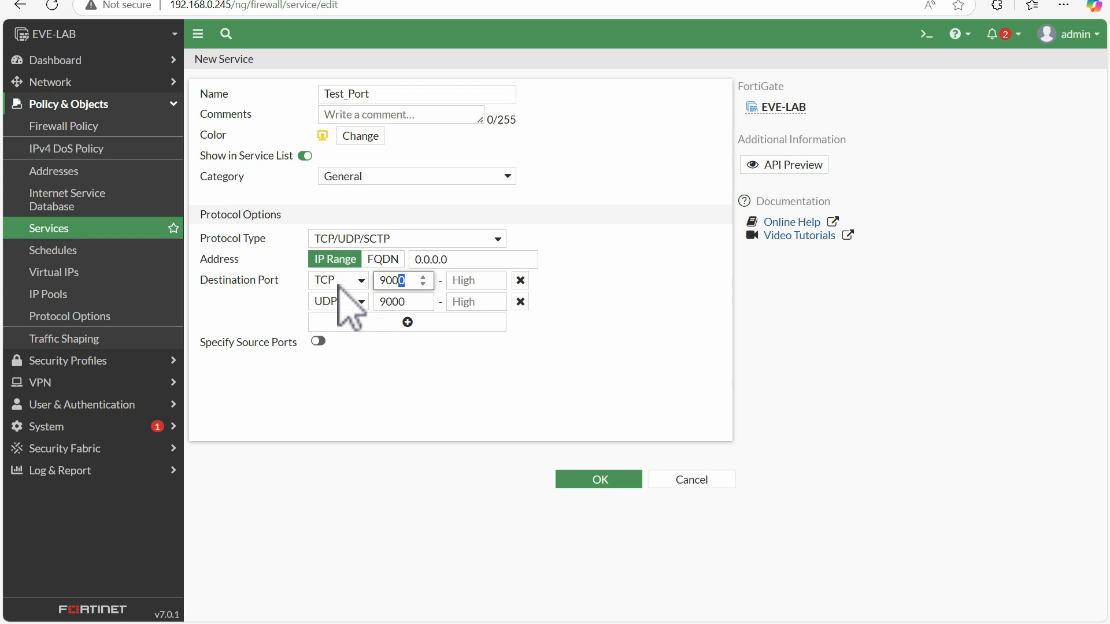
pyautogui.click(586, 483)
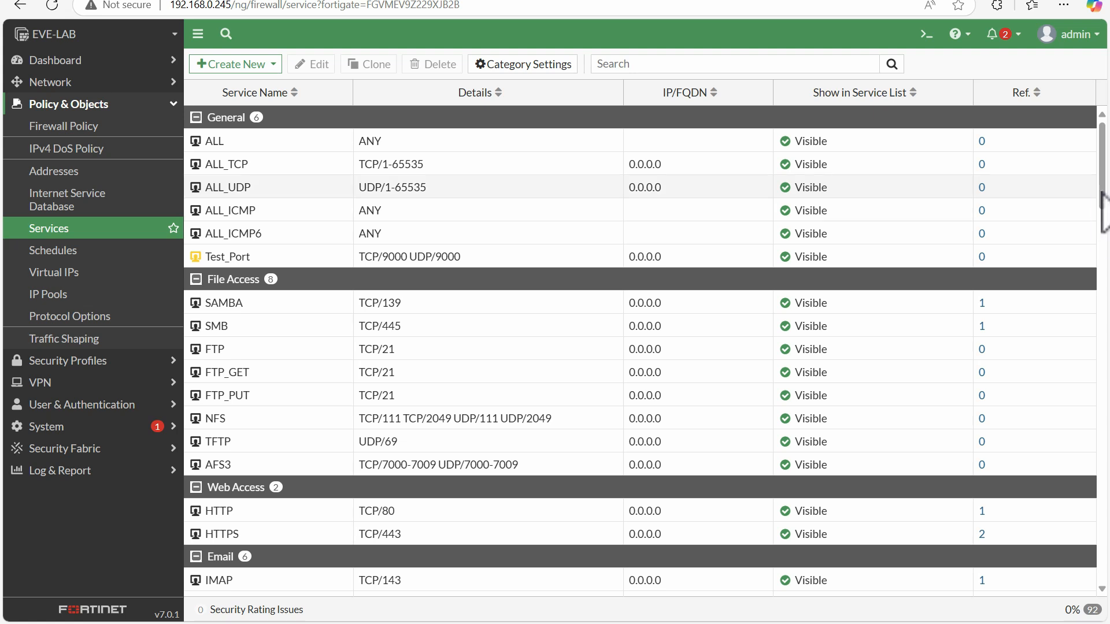
# Open the service category settings and move Remote Access to the start of the category order.
pyautogui.moveTo(1102, 190)
pyautogui.mouseDown()
pyautogui.moveTo(1103, 221)
pyautogui.moveTo(1103, 153)
pyautogui.moveTo(1099, 373)
pyautogui.moveTo(1080, 414)
pyautogui.moveTo(1073, 572)
pyautogui.moveTo(1083, 193)
pyautogui.mouseUp()
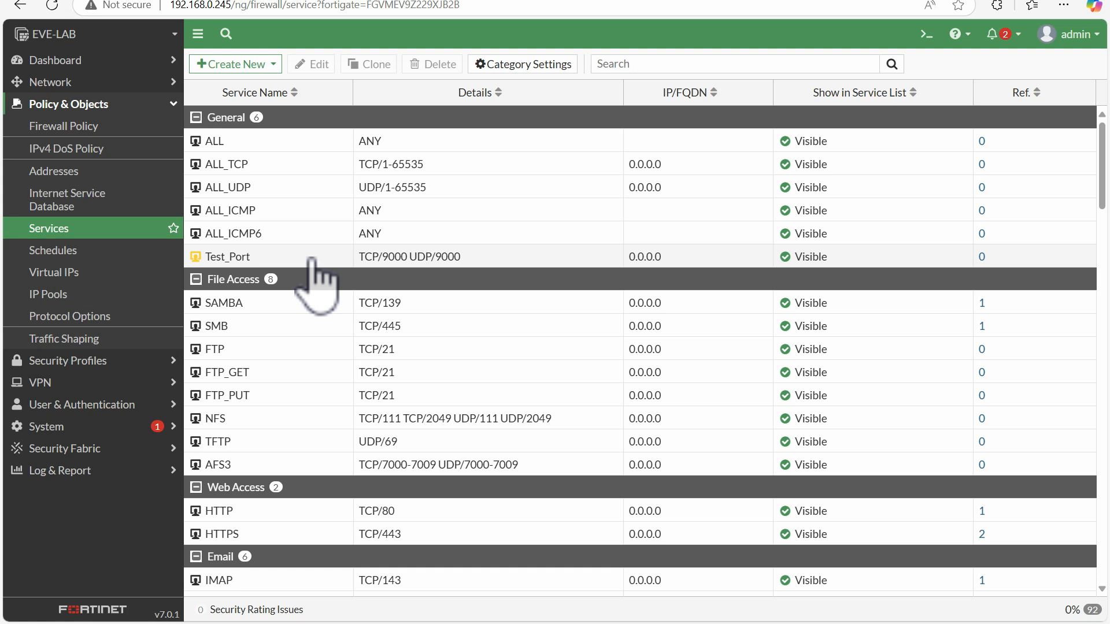
pyautogui.click(540, 64)
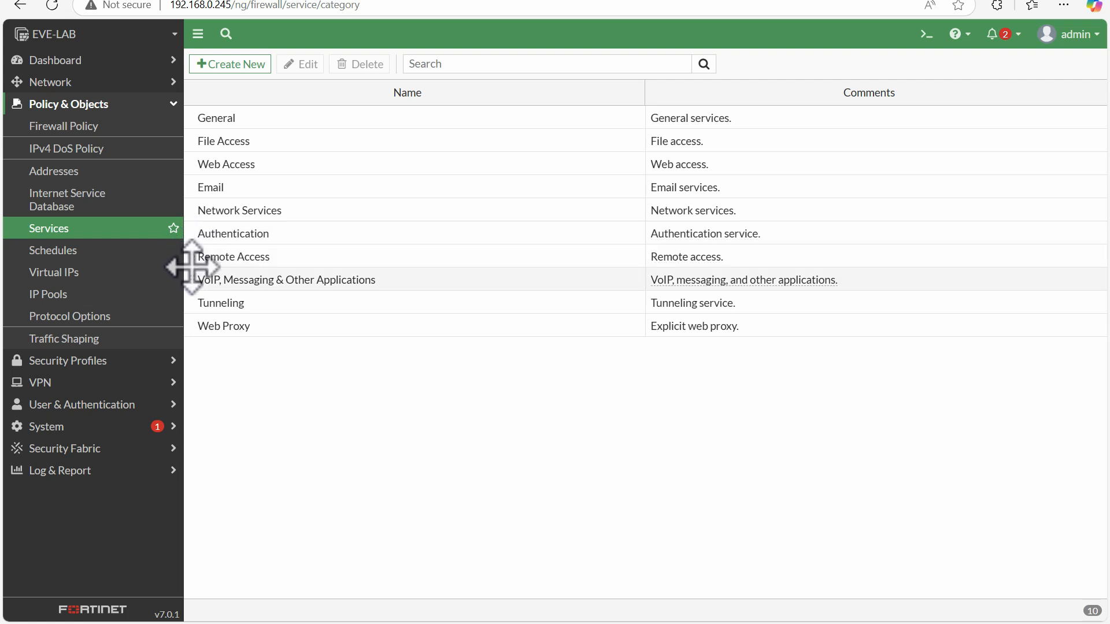
pyautogui.moveTo(193, 264); pyautogui.dragTo(193, 115)
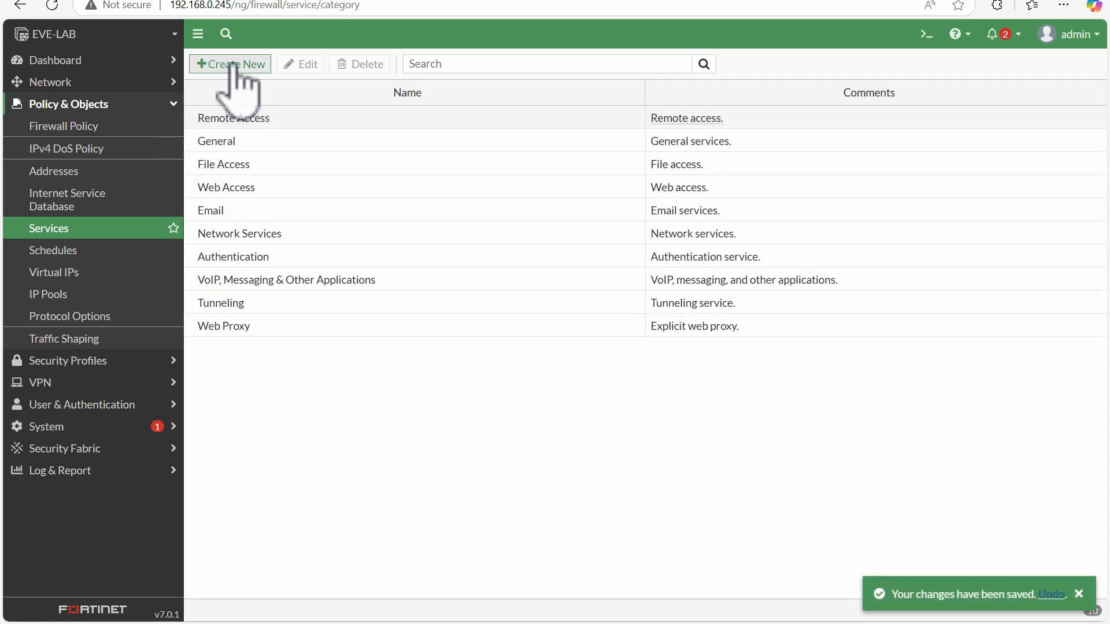
pyautogui.click(234, 65)
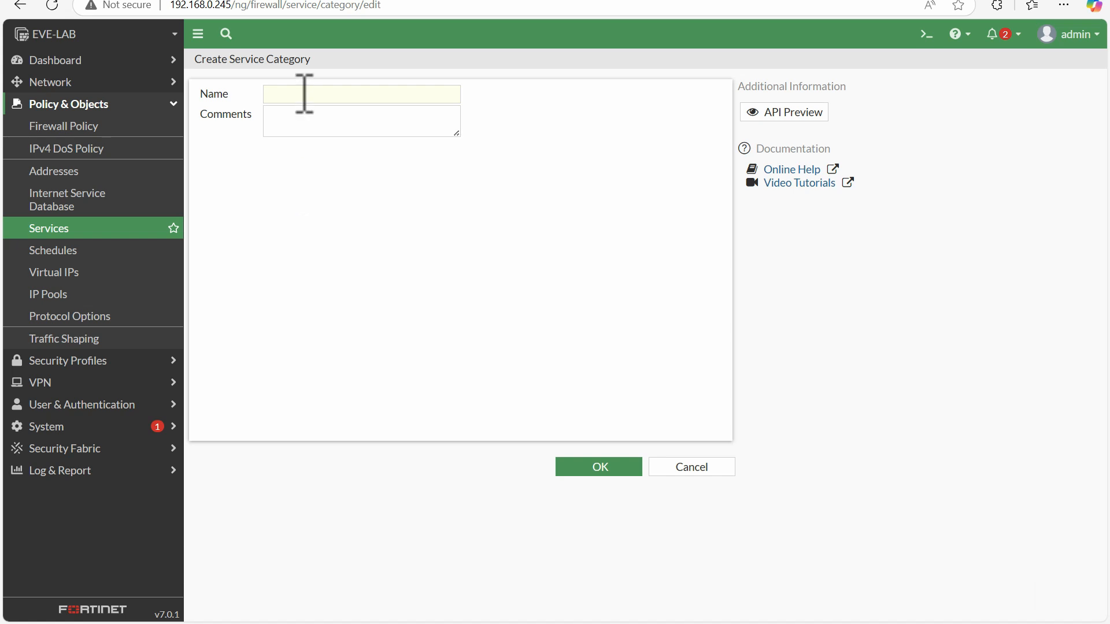
pyautogui.click(302, 93)
pyautogui.click(384, 185)
pyautogui.click(284, 93)
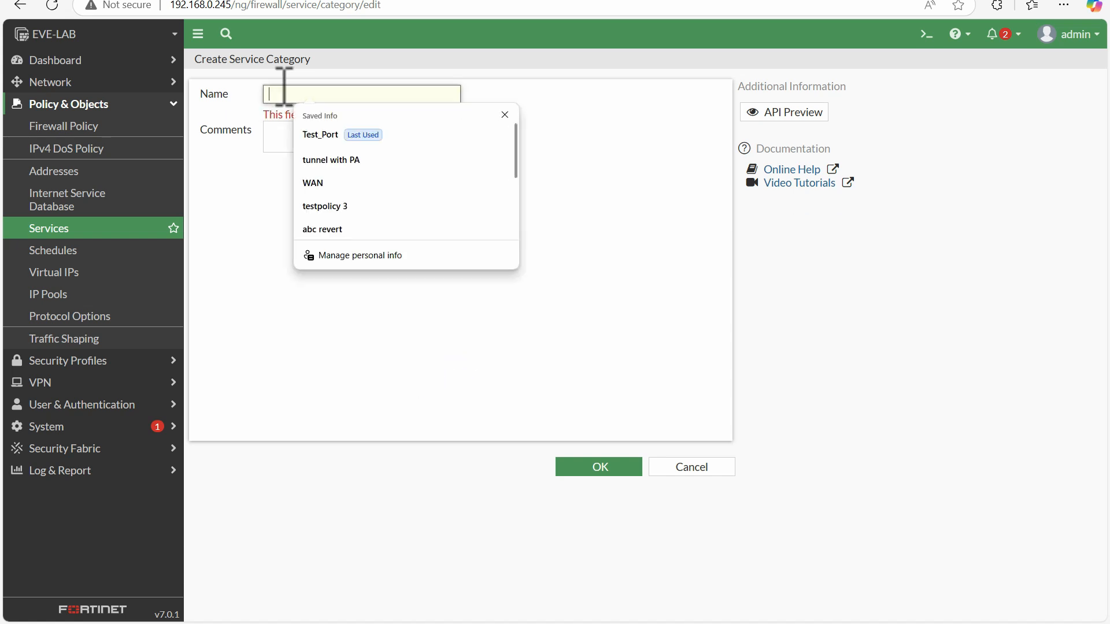
pyautogui.click(628, 396)
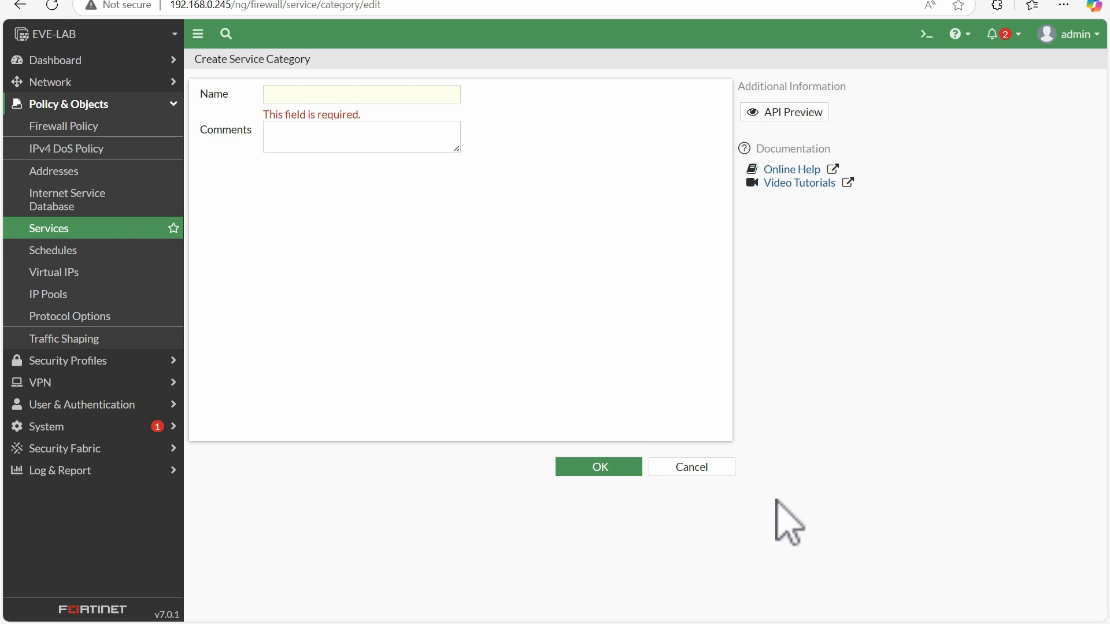
pyautogui.click(692, 467)
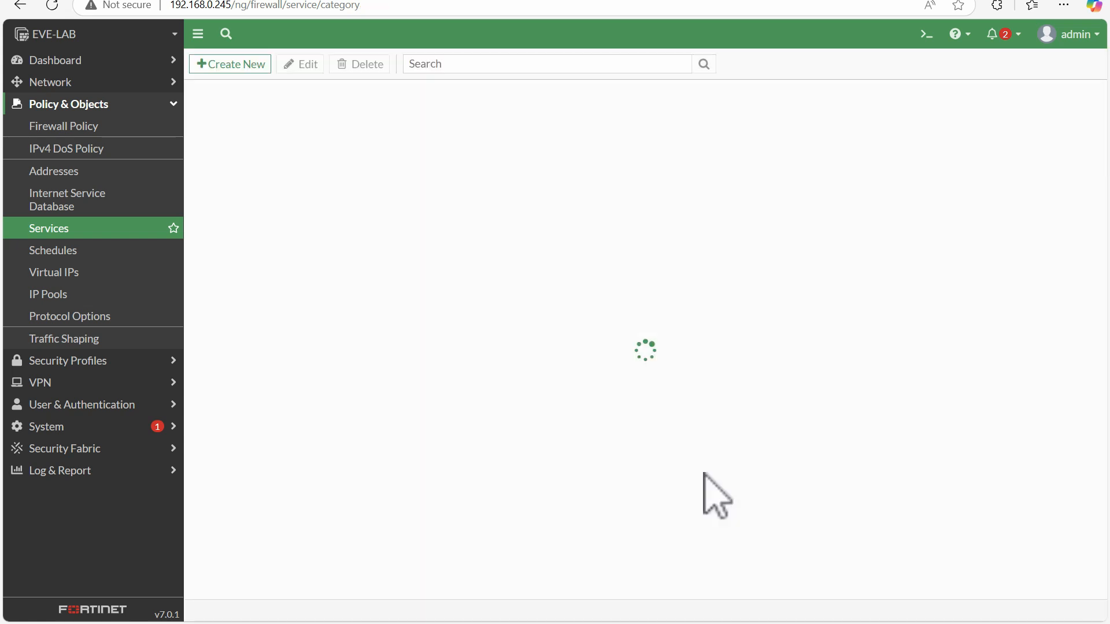
# Try a TCP destination port range of 8000 to 9000 in a new service, then leave the service unsaved.
pyautogui.click(118, 229)
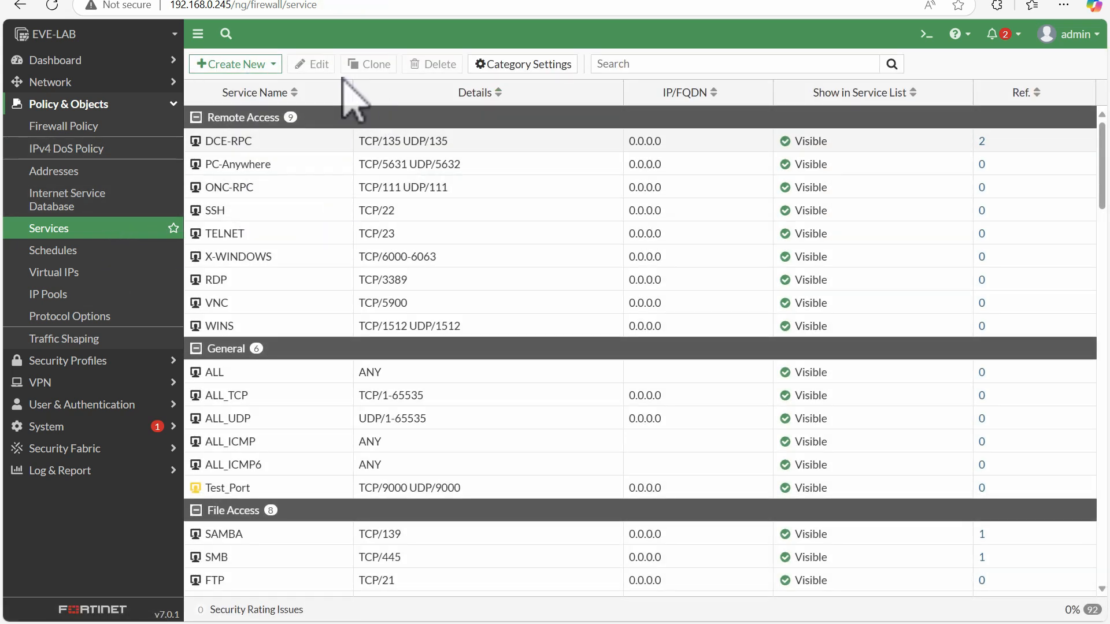
pyautogui.click(261, 65)
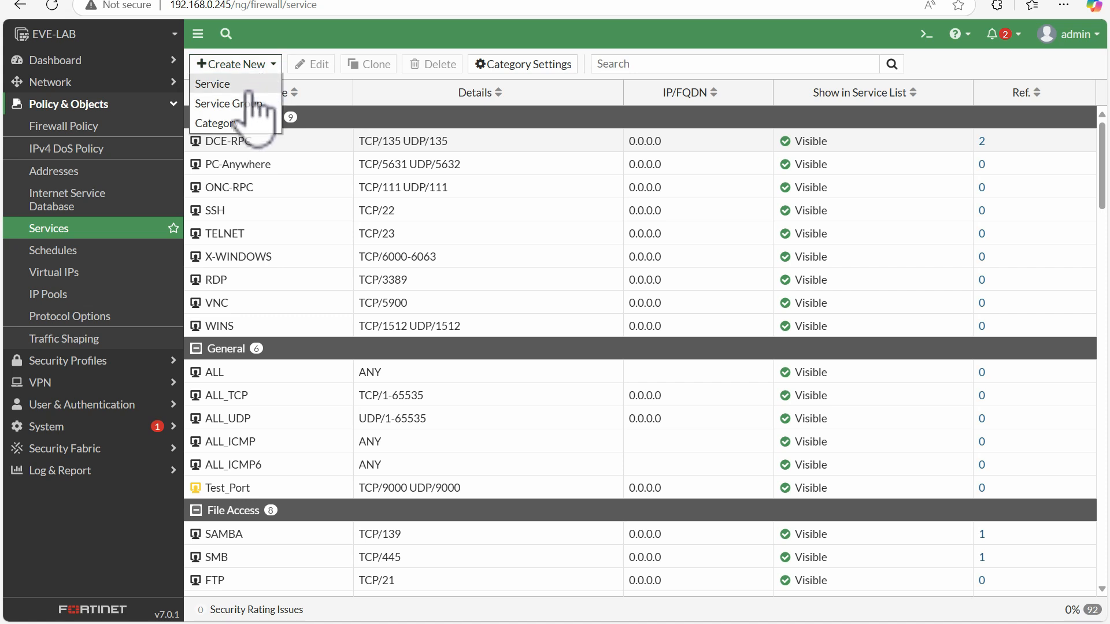
pyautogui.click(243, 85)
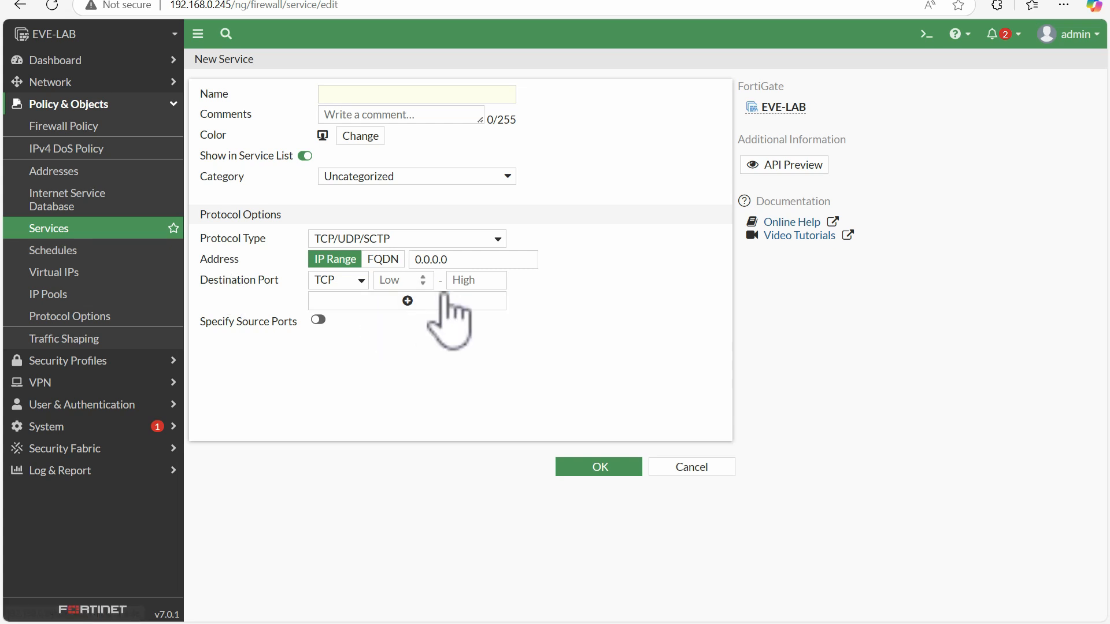
pyautogui.click(402, 281)
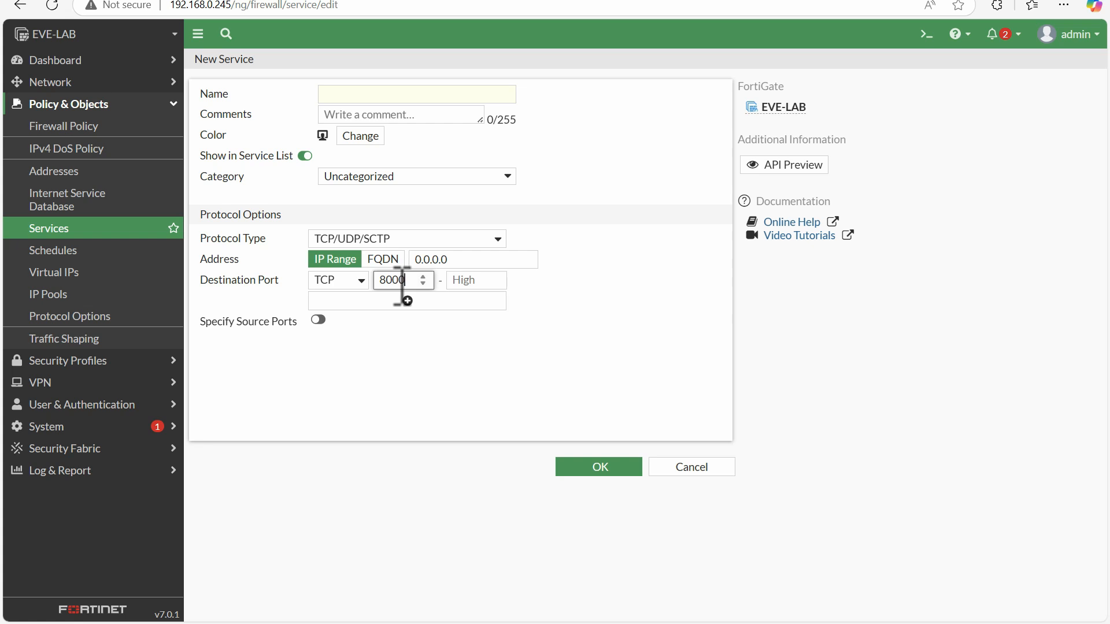
pyautogui.click(482, 280)
pyautogui.write('9000')
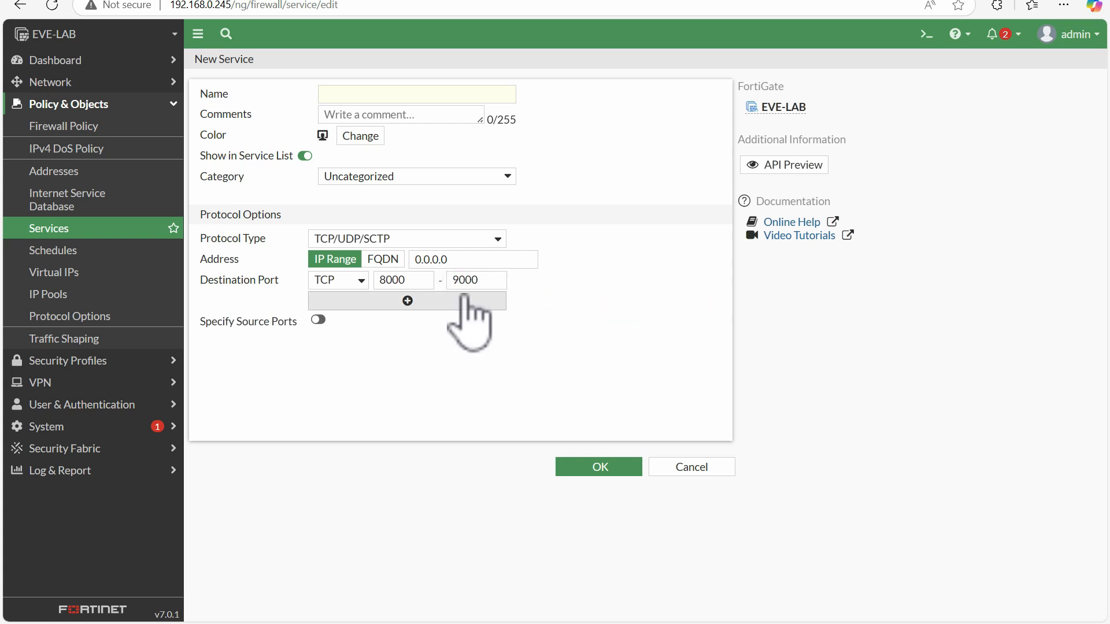
pyautogui.click(496, 277)
pyautogui.doubleClick(482, 280)
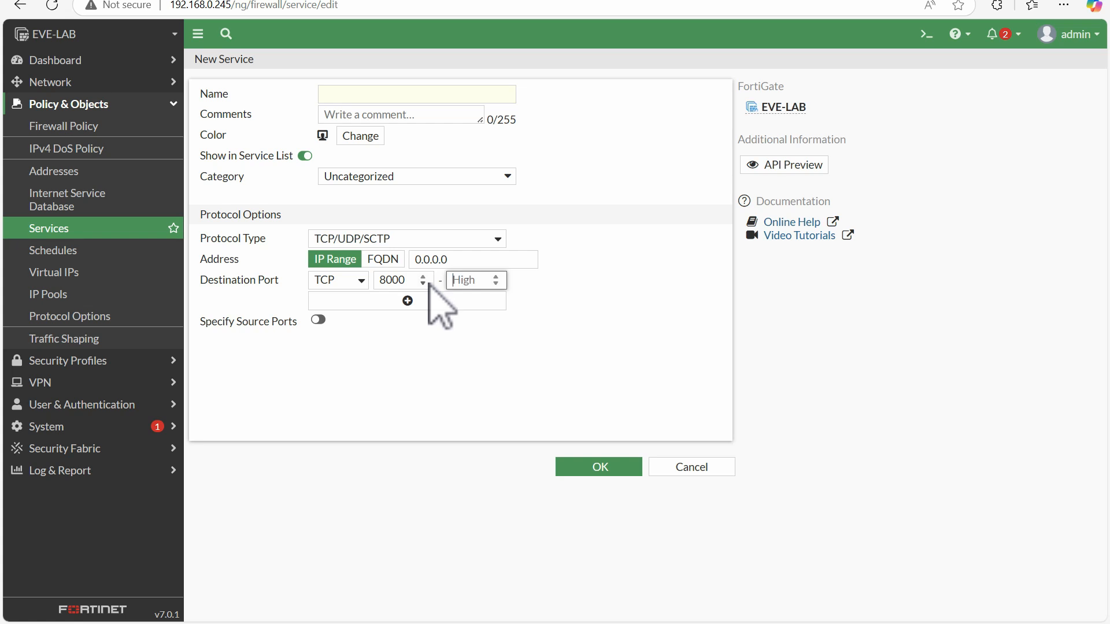
pyautogui.click(408, 279)
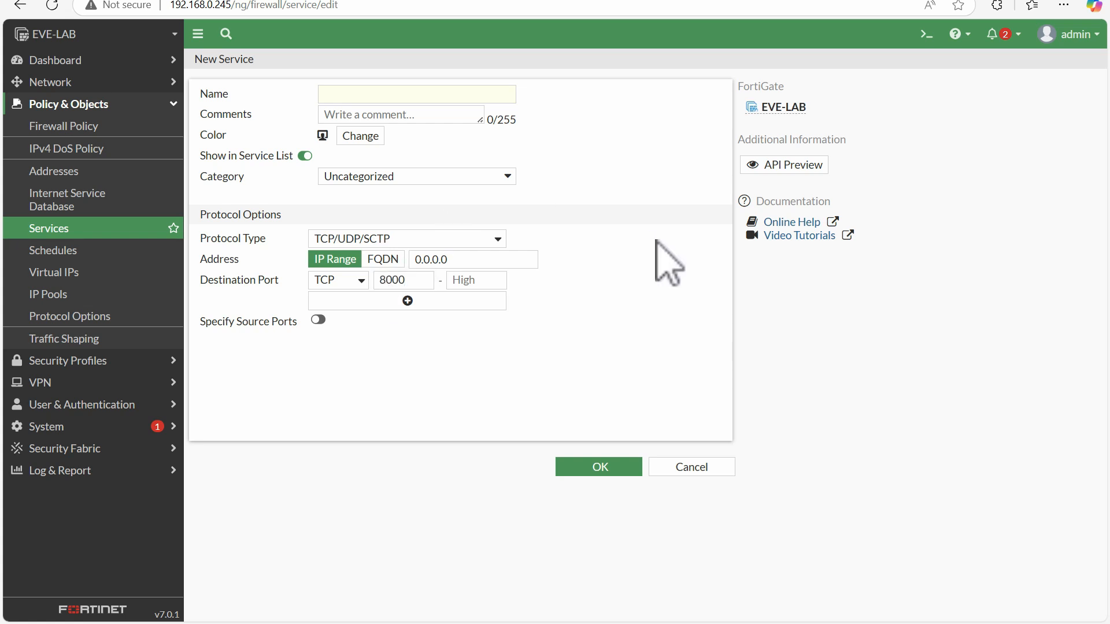
pyautogui.click(84, 231)
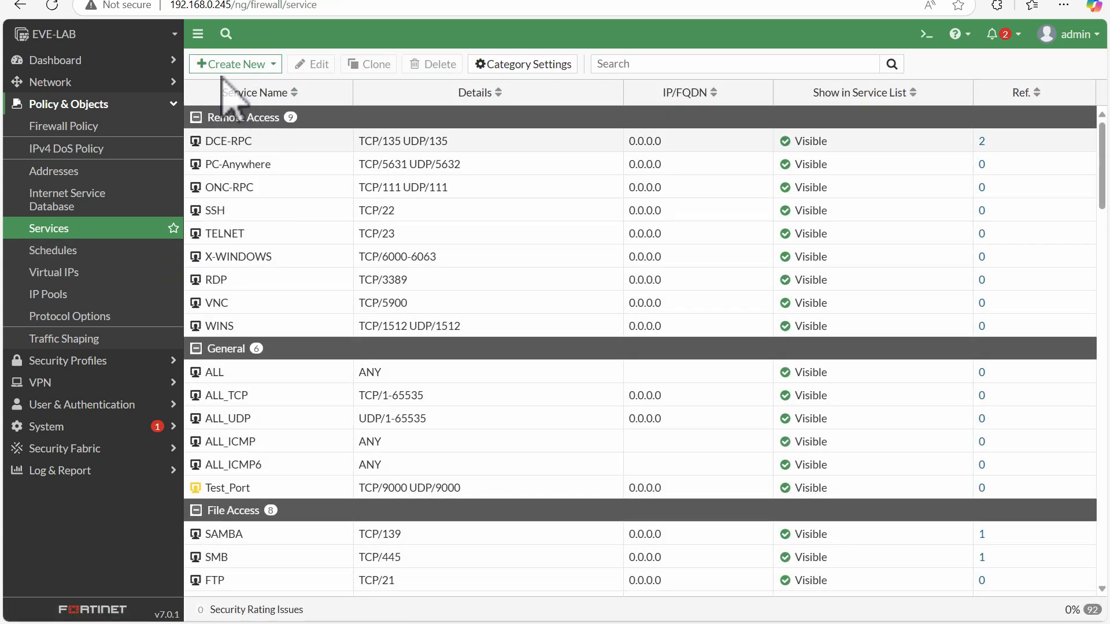
pyautogui.click(235, 64)
pyautogui.click(243, 106)
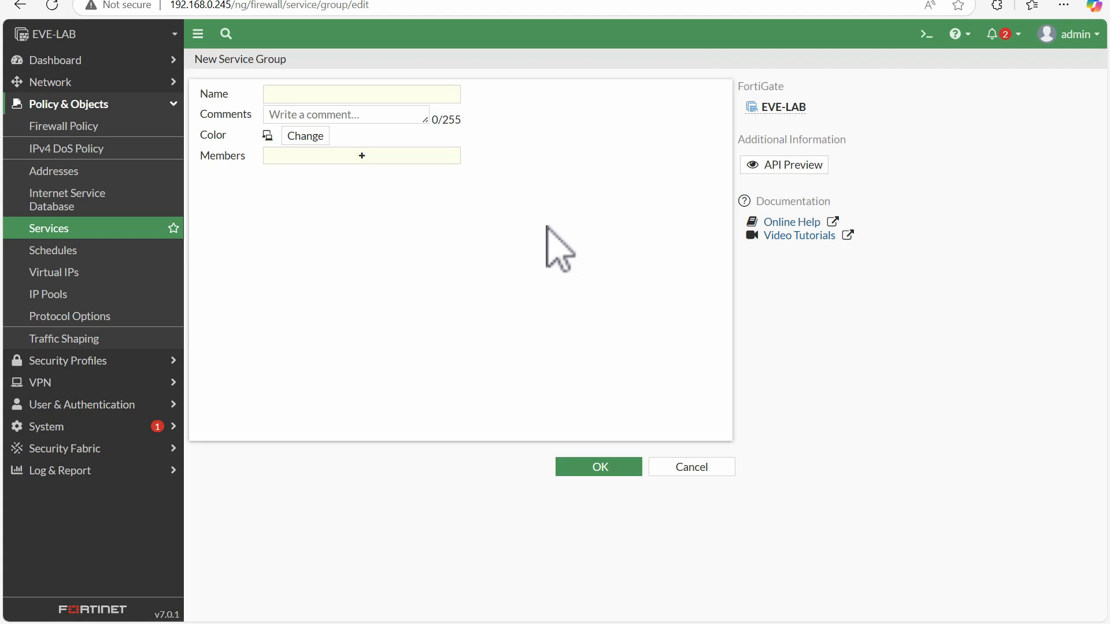
pyautogui.click(304, 94)
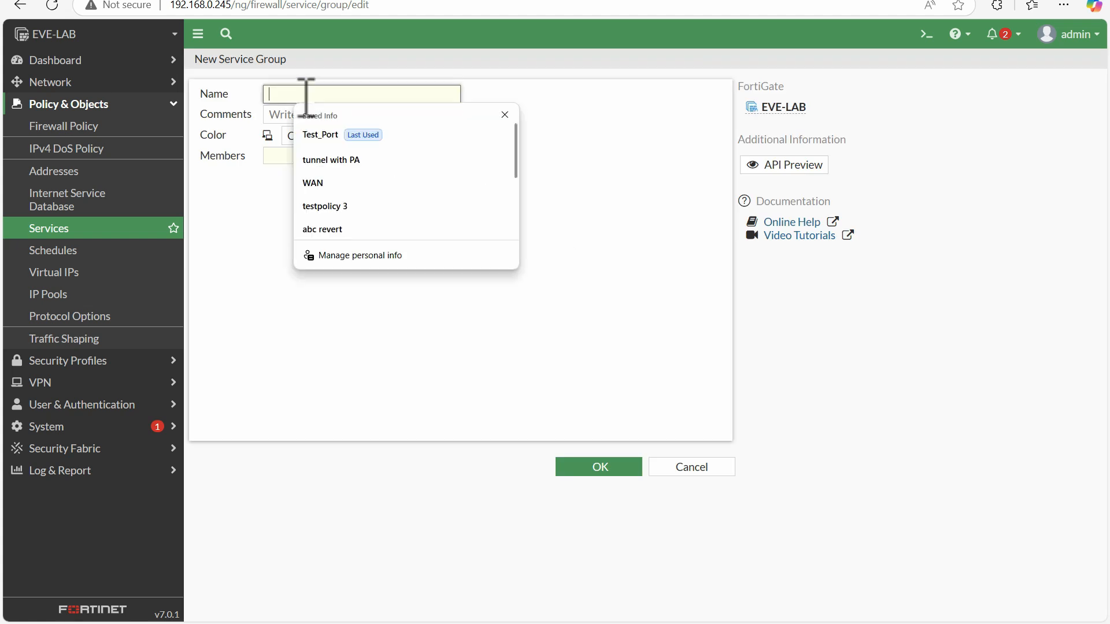
pyautogui.click(95, 231)
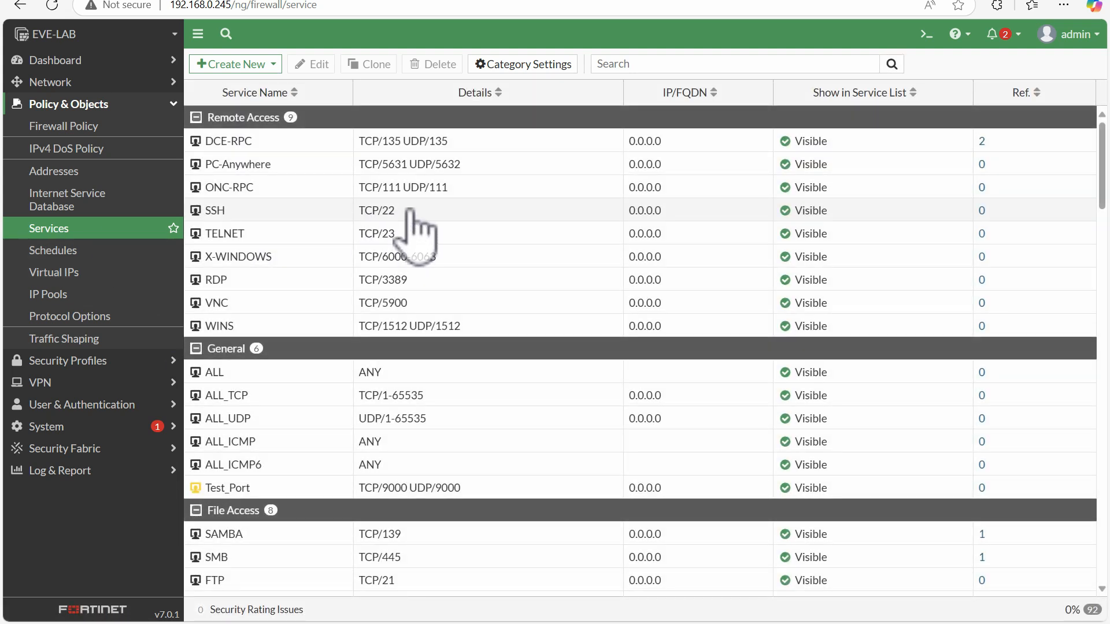
# Start a new service group and name it Service_Group.
pyautogui.click(255, 65)
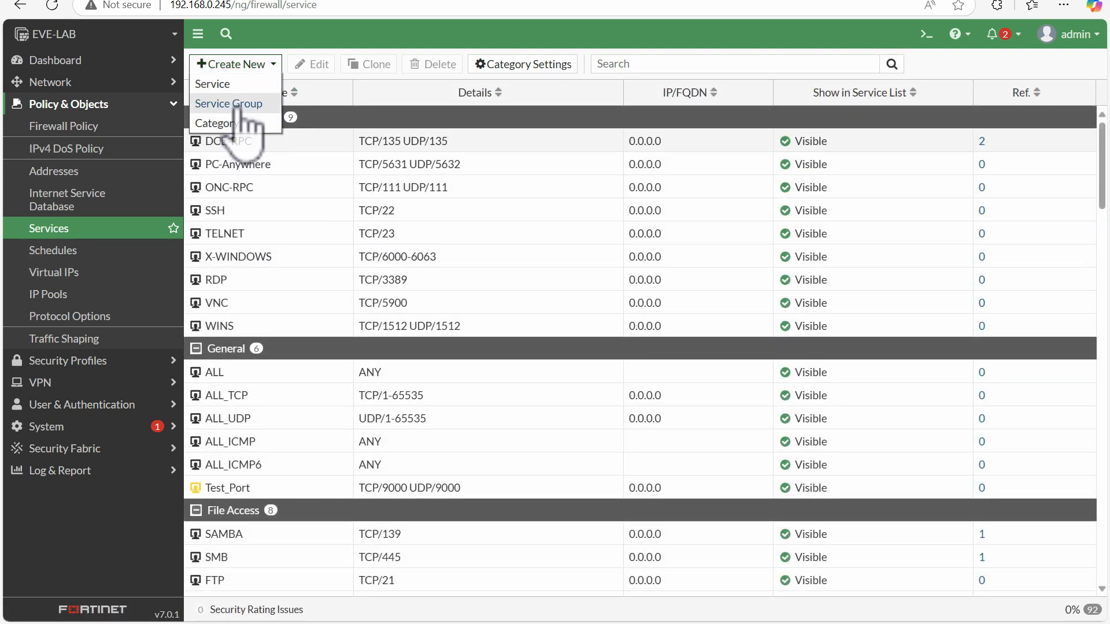
pyautogui.click(246, 106)
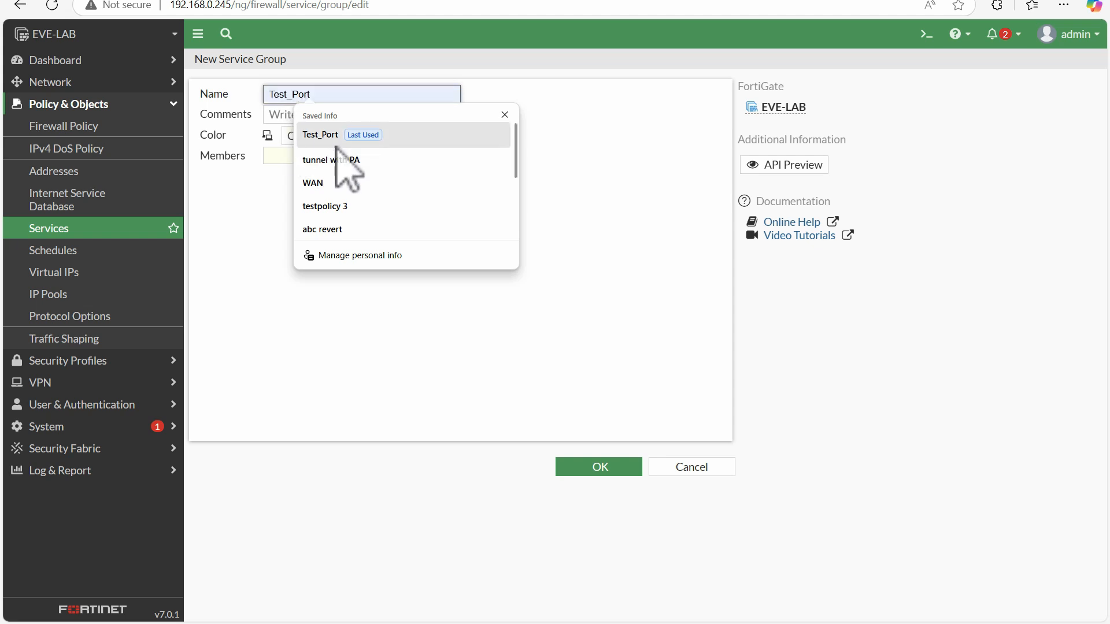
pyautogui.click(301, 113)
pyautogui.click(295, 95)
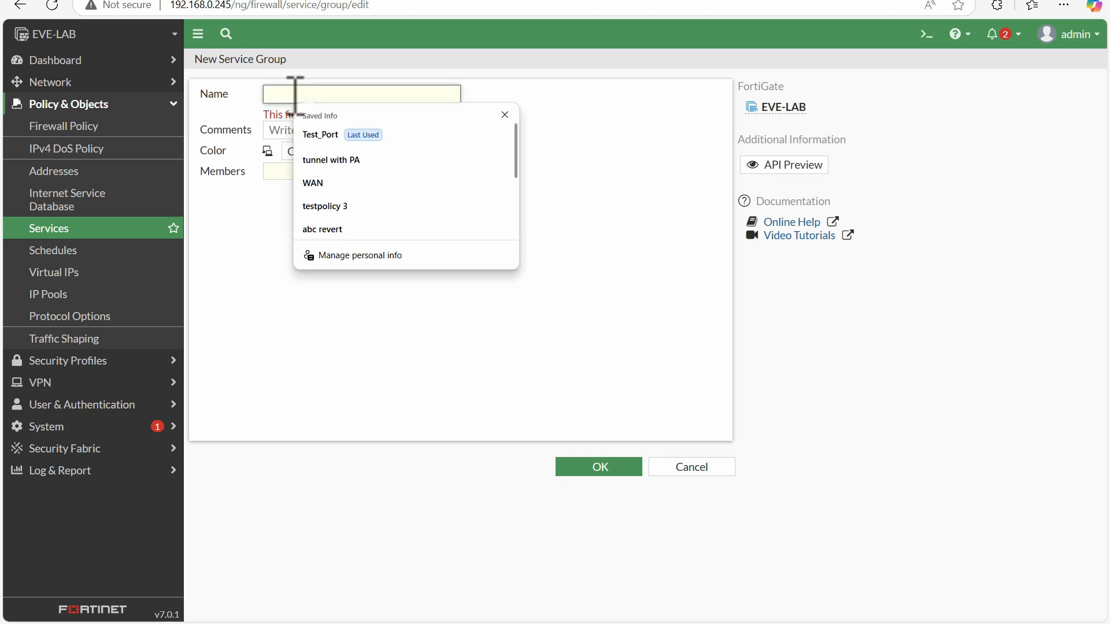
pyautogui.write('Serv_')
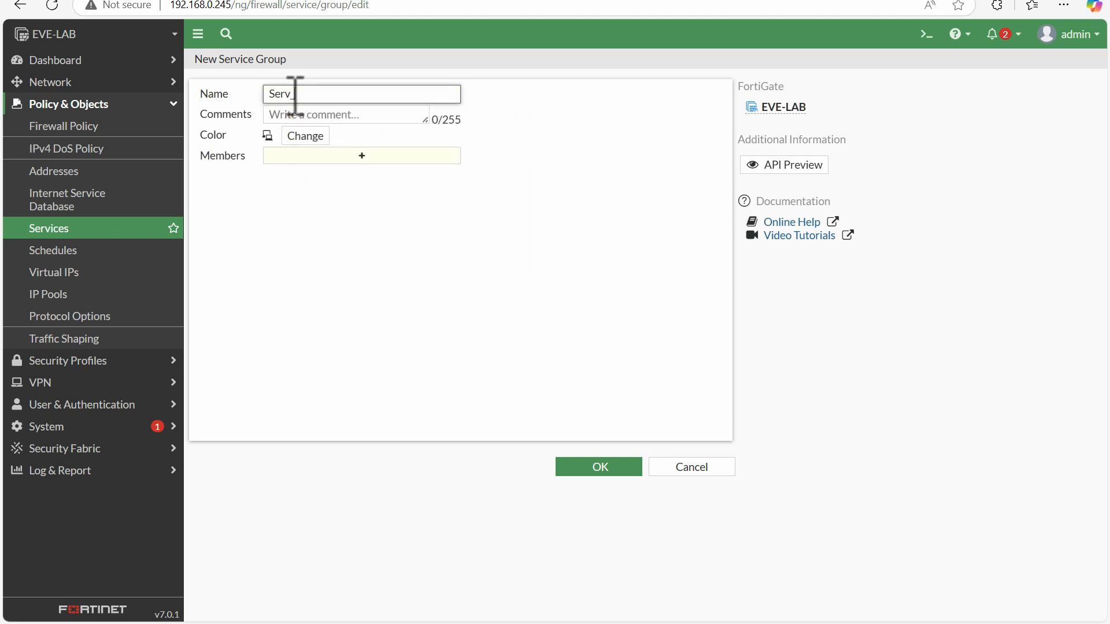
pyautogui.press('F11')
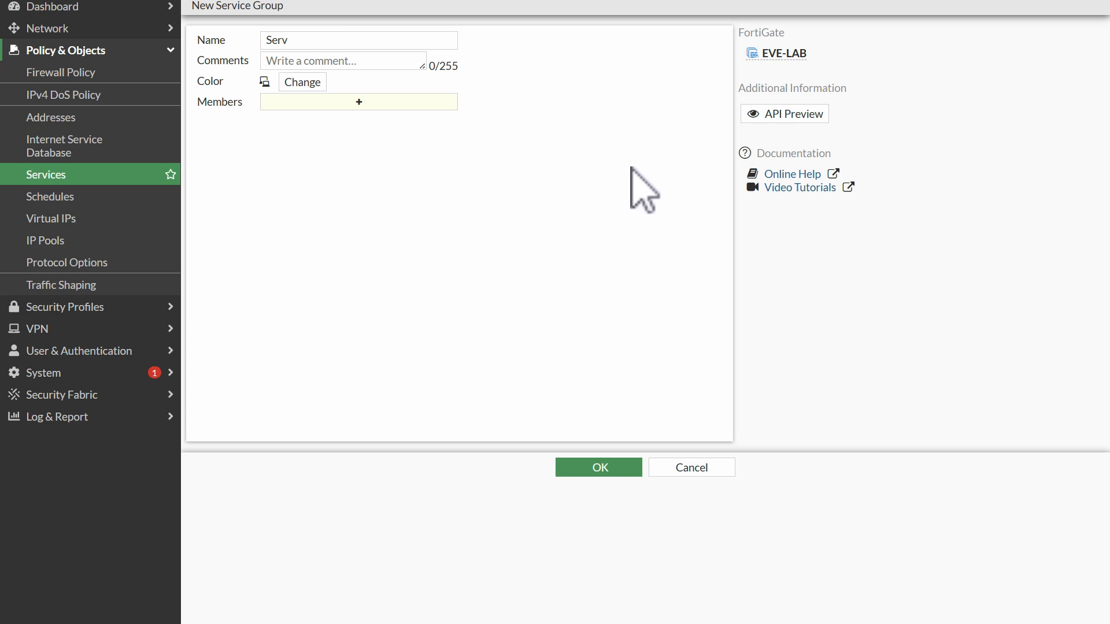
pyautogui.press('F11')
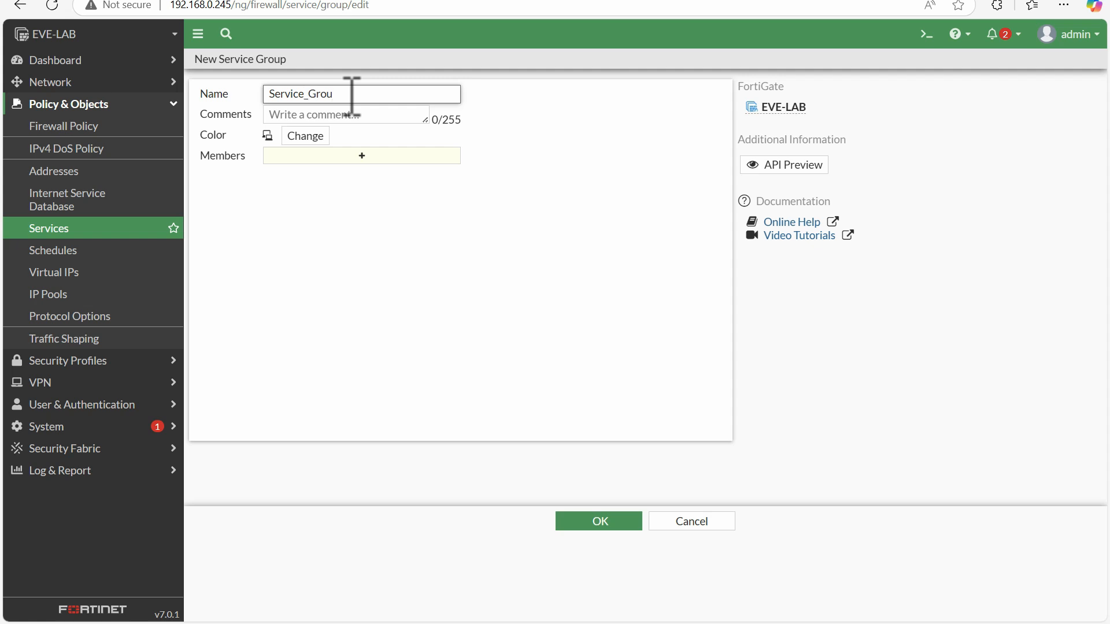
# Add Test_Port, FTP, SMB and TFTP as members of the service group and save it.
pyautogui.click(385, 157)
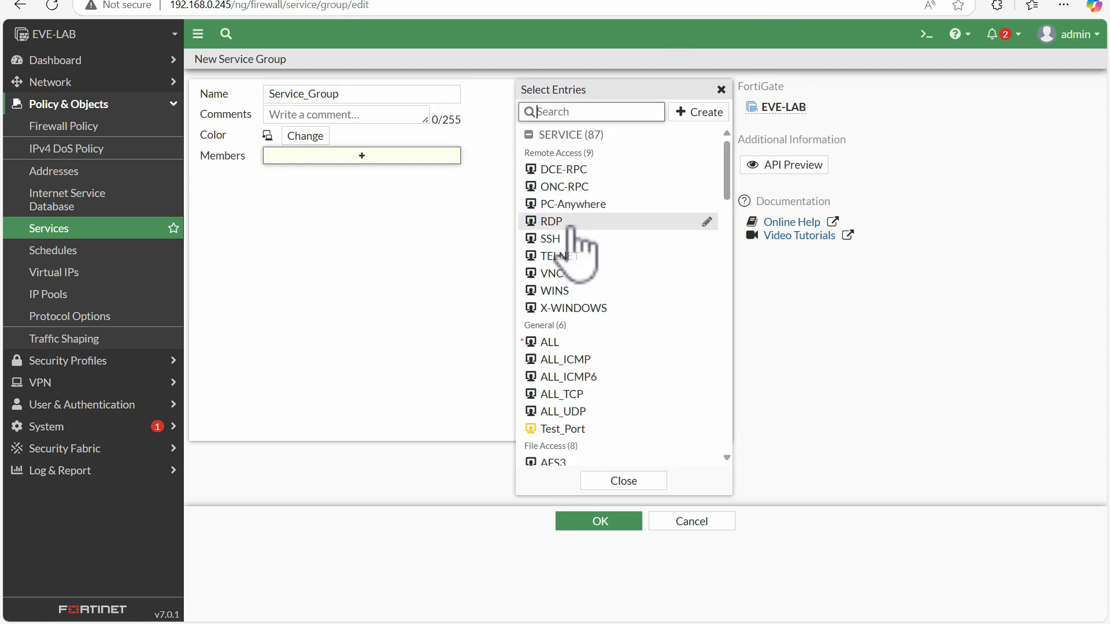
pyautogui.click(567, 428)
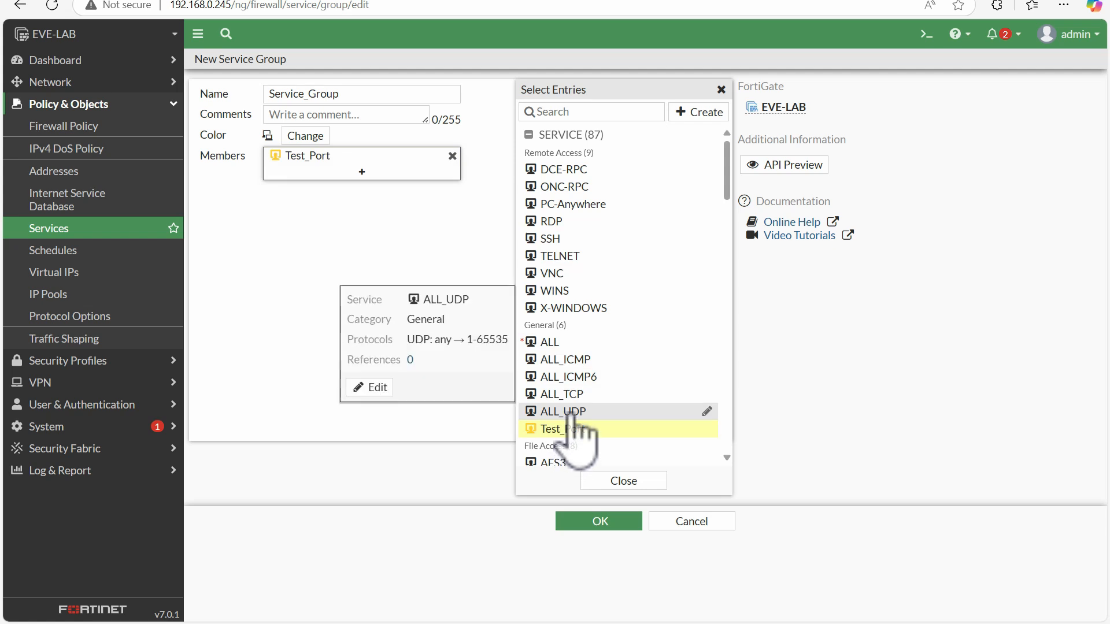
pyautogui.moveTo(727, 180); pyautogui.dragTo(736, 210)
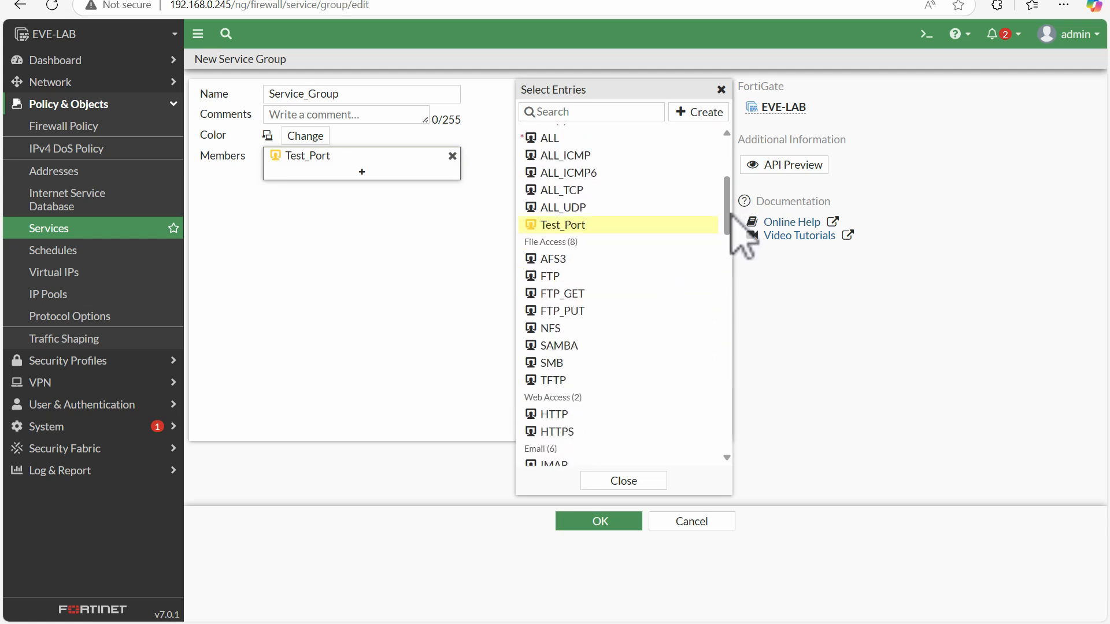
pyautogui.click(601, 276)
pyautogui.click(560, 363)
pyautogui.click(556, 380)
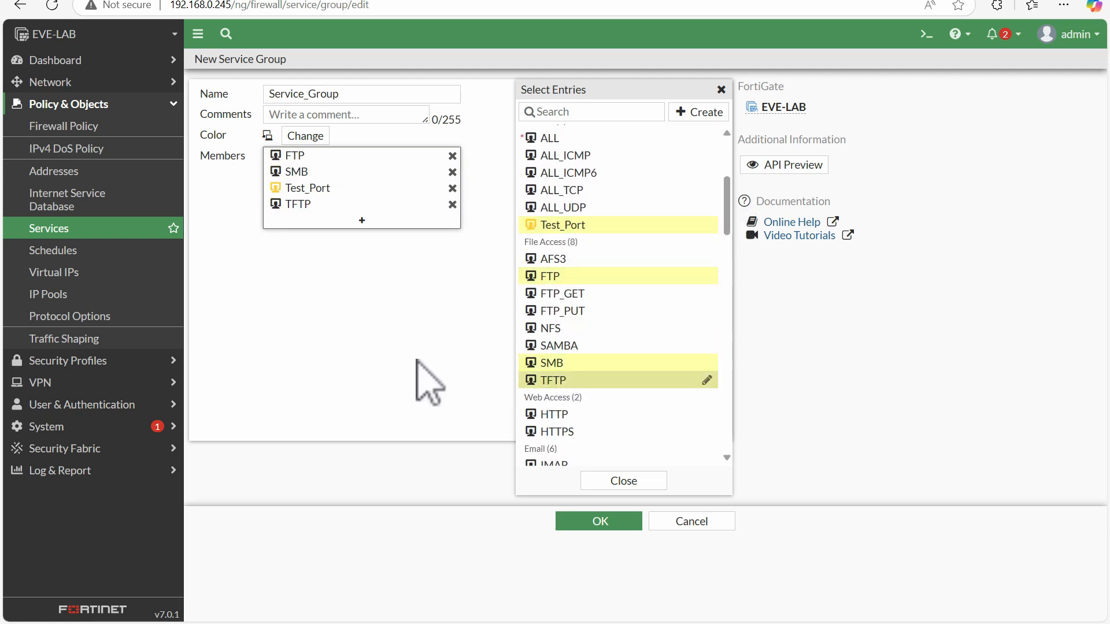
pyautogui.click(420, 370)
pyautogui.click(584, 521)
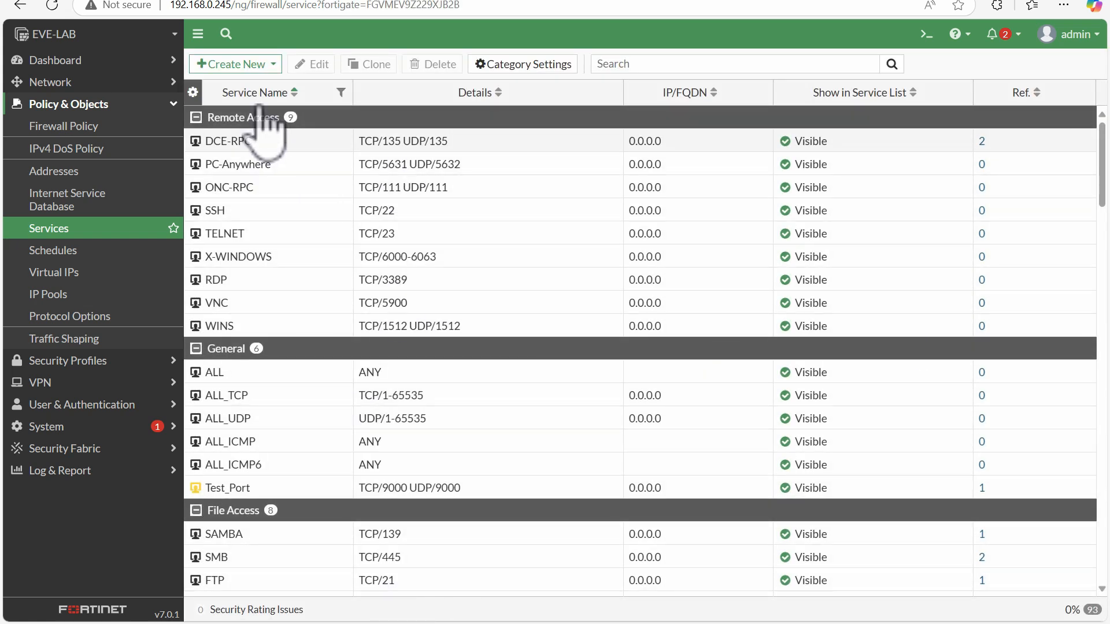
pyautogui.click(225, 64)
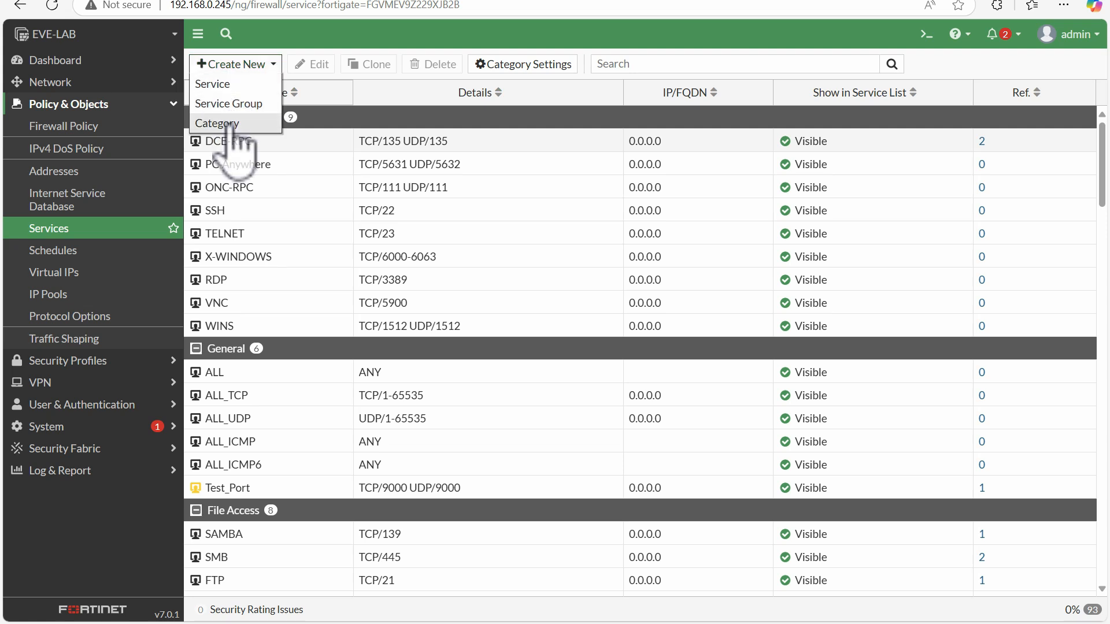
pyautogui.click(252, 124)
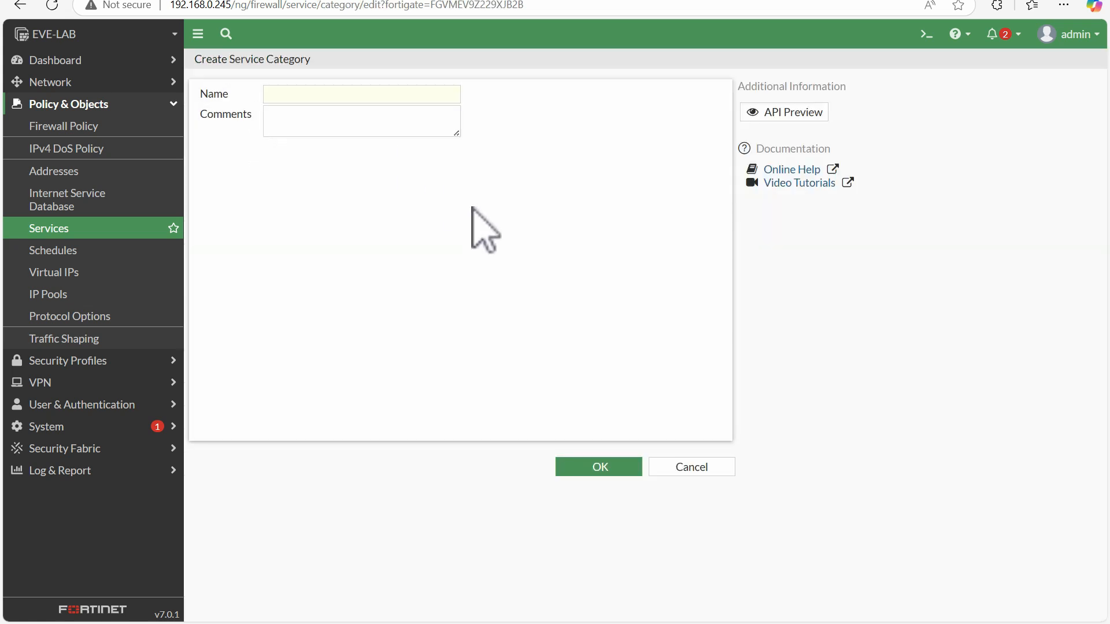
pyautogui.click(671, 466)
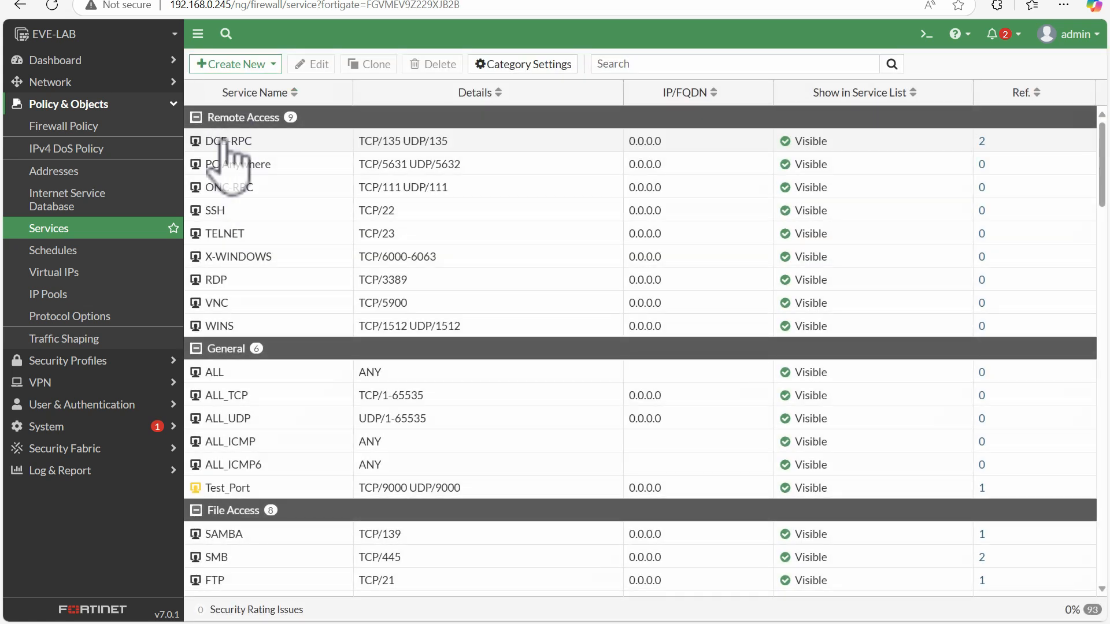
# Collapse the File Access, General, Remote Access, Email, Network Services and VoIP, Messaging & Other Applications categories in the service list.
pyautogui.click(197, 510)
pyautogui.click(197, 348)
pyautogui.click(196, 117)
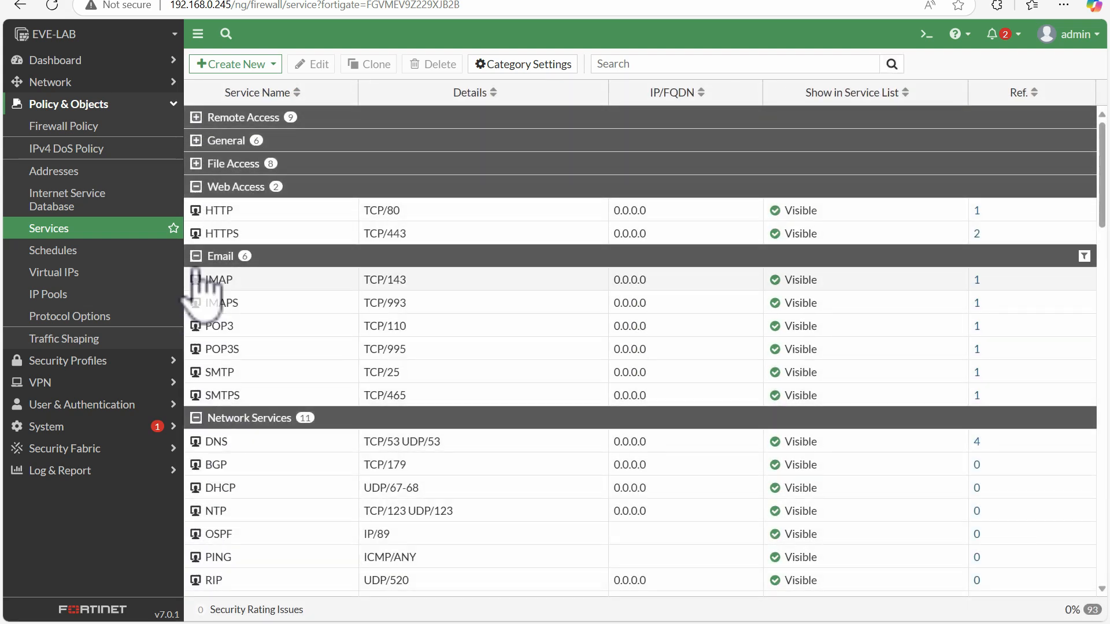
pyautogui.click(197, 255)
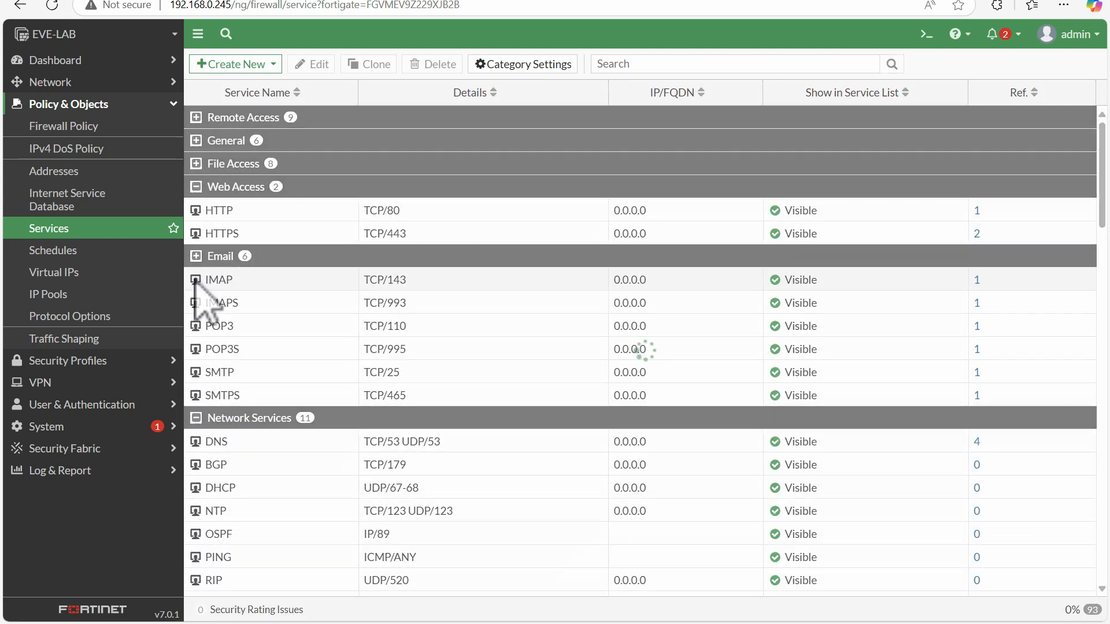
pyautogui.click(197, 281)
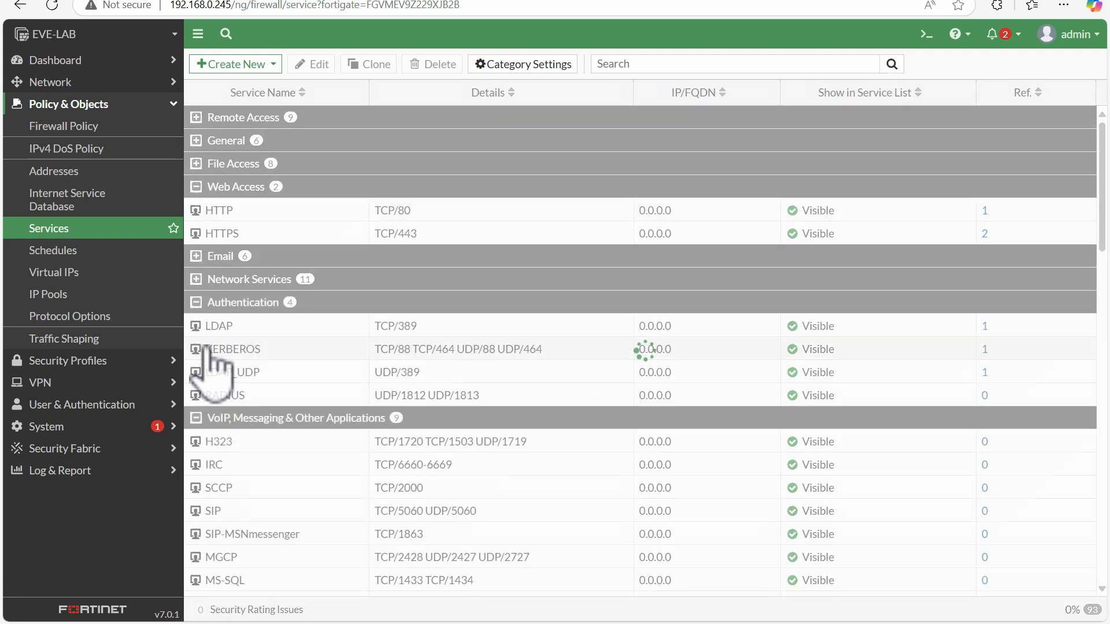
pyautogui.click(196, 418)
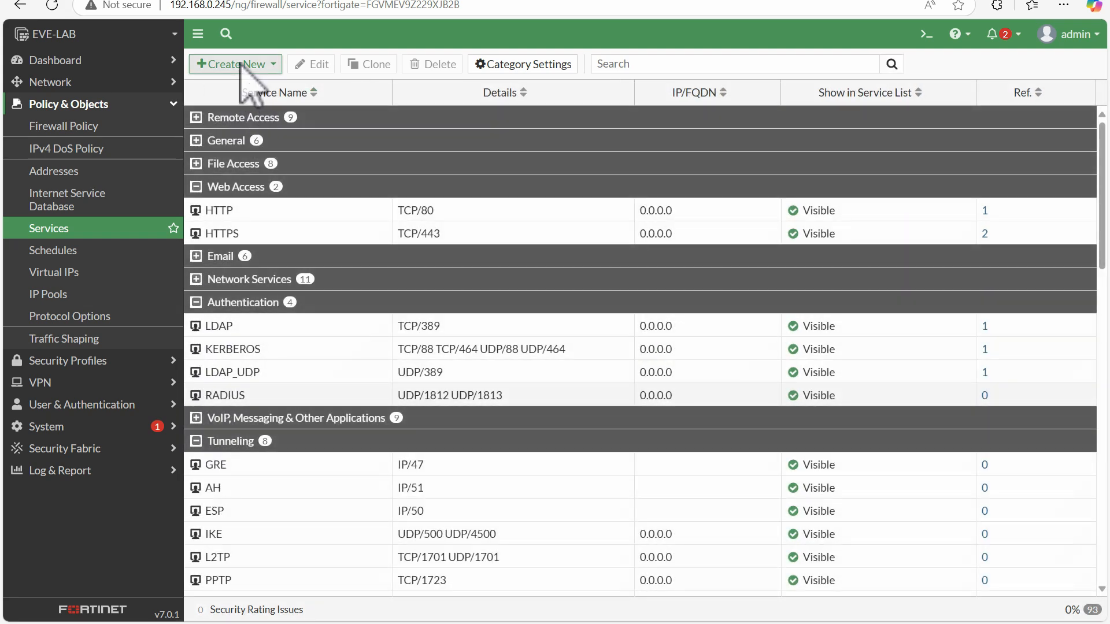
# Create a new service category named Database without comments.
pyautogui.click(243, 64)
pyautogui.click(220, 123)
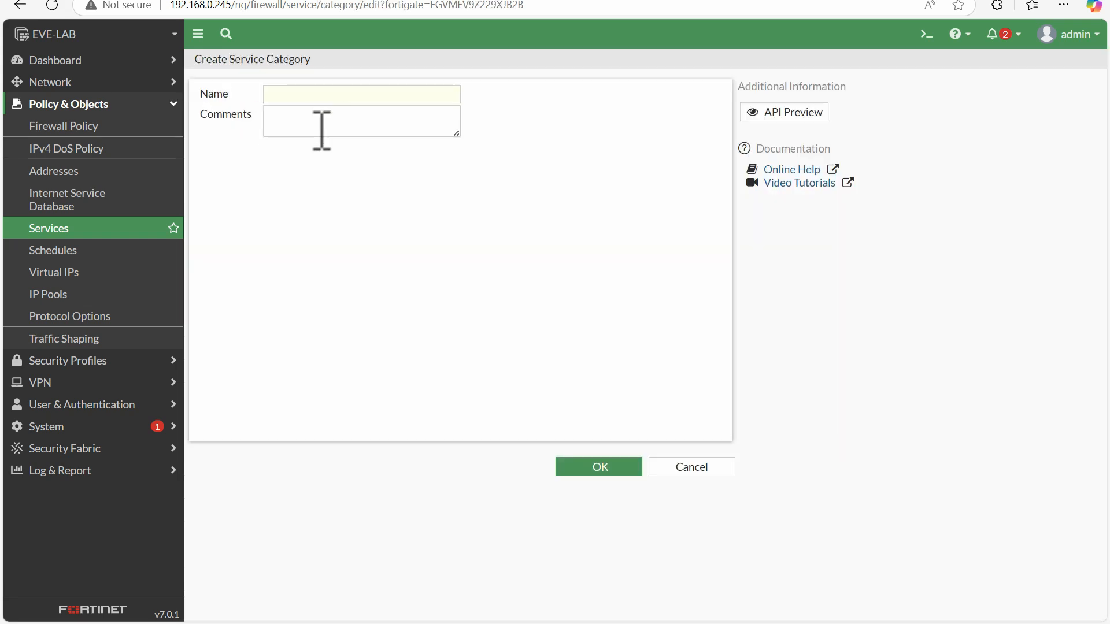
pyautogui.click(311, 101)
pyautogui.write('Database')
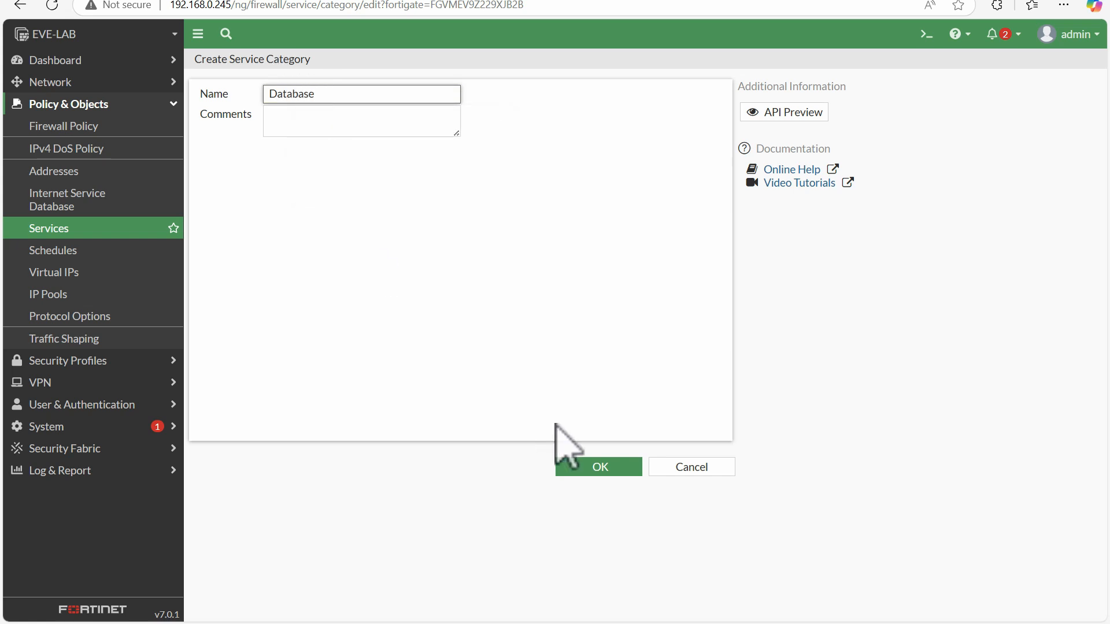
pyautogui.click(584, 466)
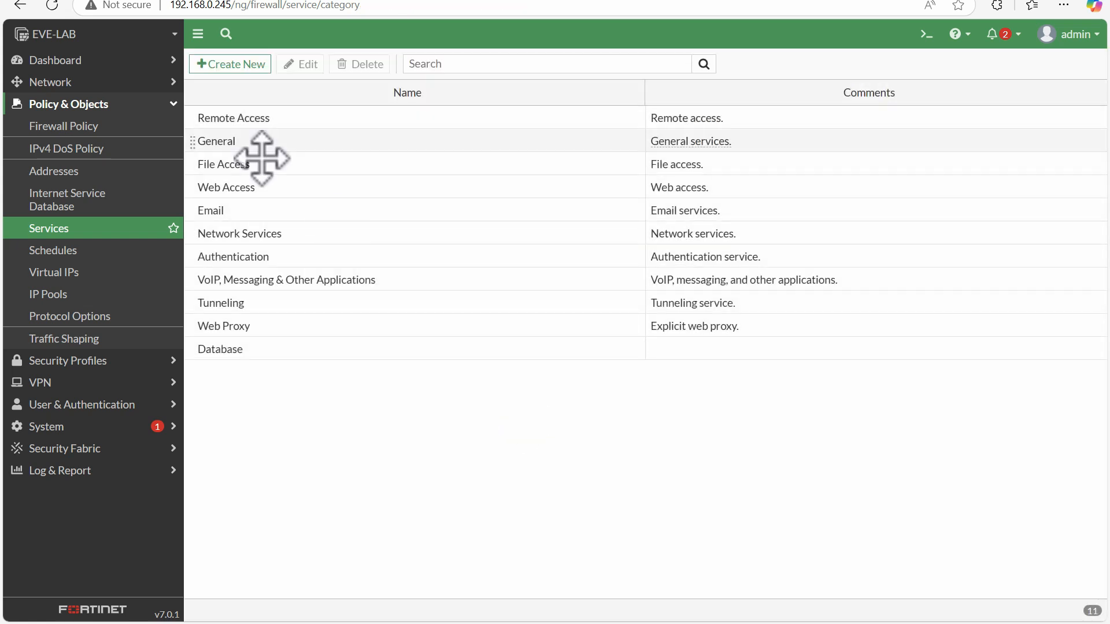
# Return to the service list and examine it down to the Firewall Group section.
pyautogui.click(107, 230)
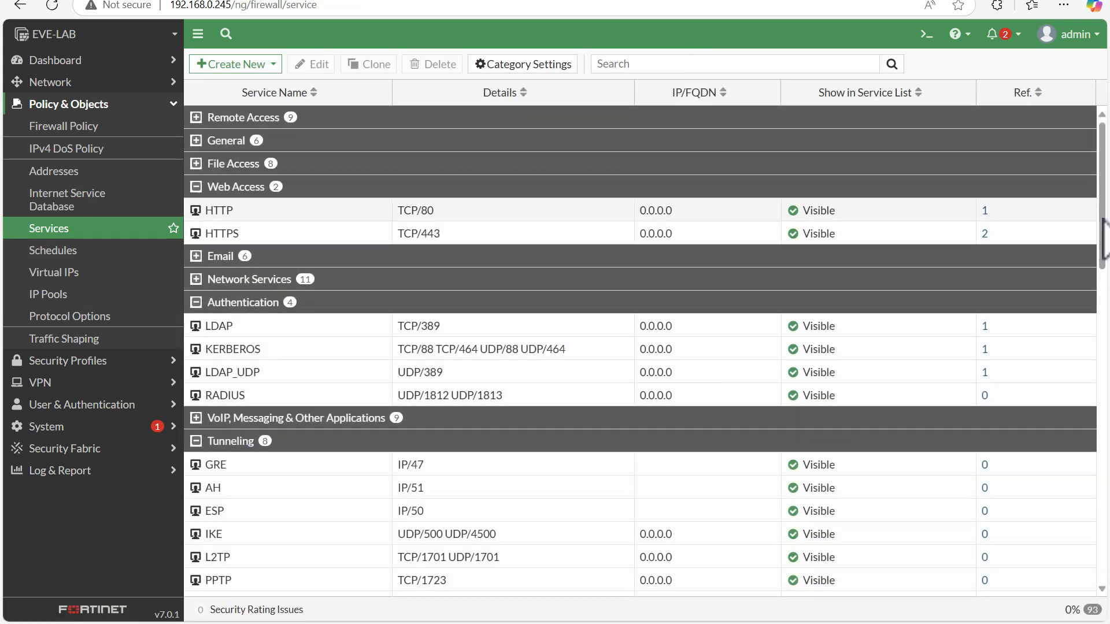
pyautogui.moveTo(1102, 221); pyautogui.dragTo(1108, 544)
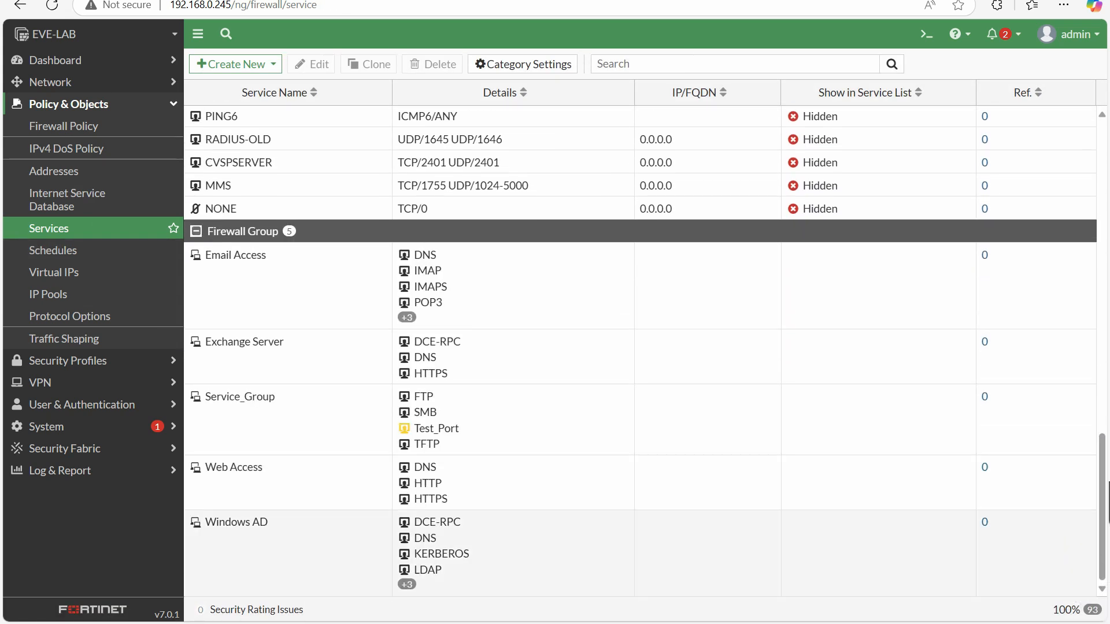
pyautogui.moveTo(1100, 480); pyautogui.dragTo(1091, 174)
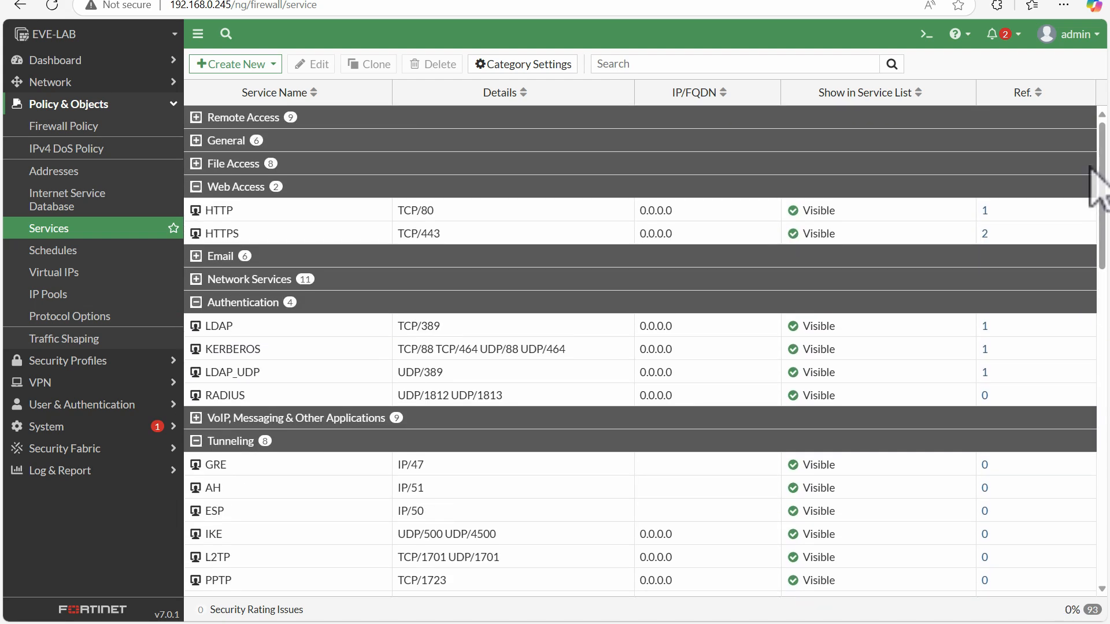
# Collapse the Tunneling category and check the Uncategorized category in the service list, leaving Uncategorized expanded.
pyautogui.click(199, 444)
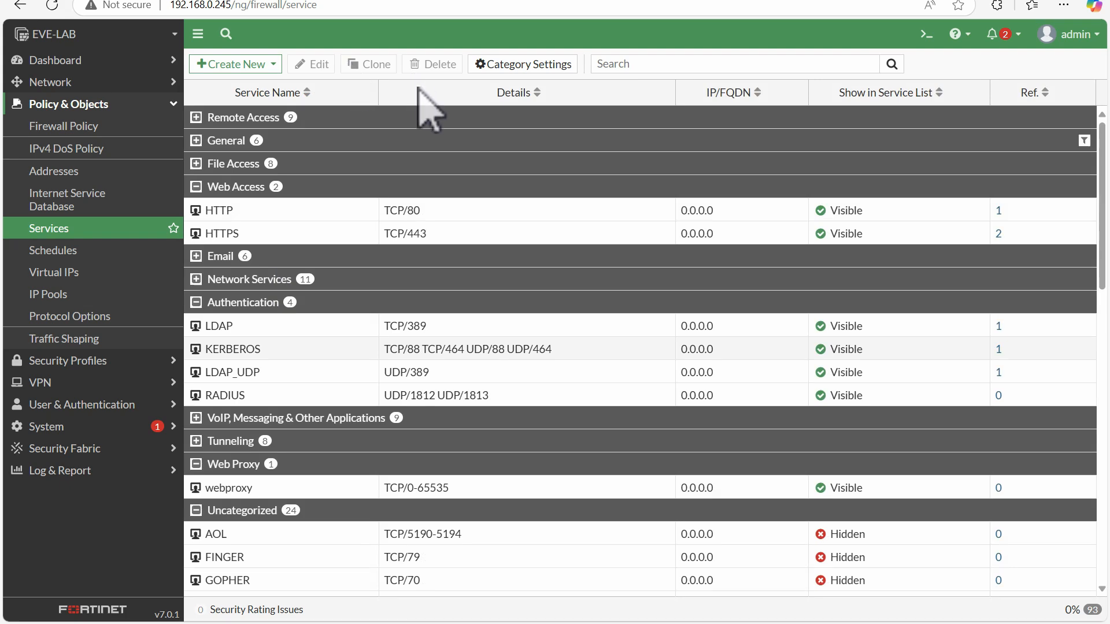
pyautogui.click(196, 511)
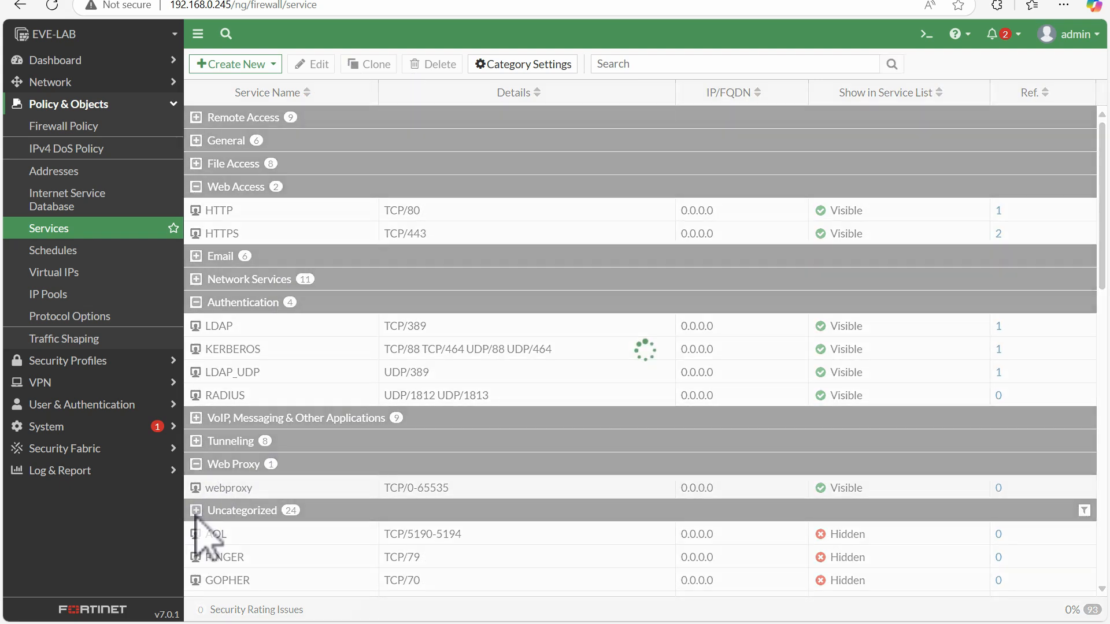
pyautogui.click(196, 511)
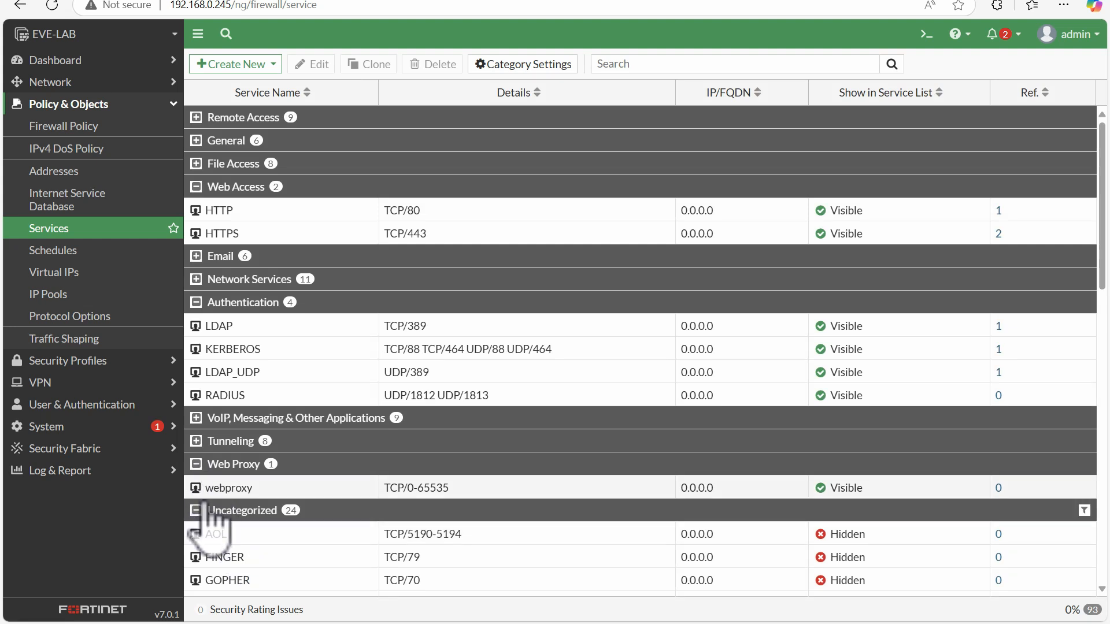
pyautogui.moveTo(1102, 228); pyautogui.dragTo(708, 153)
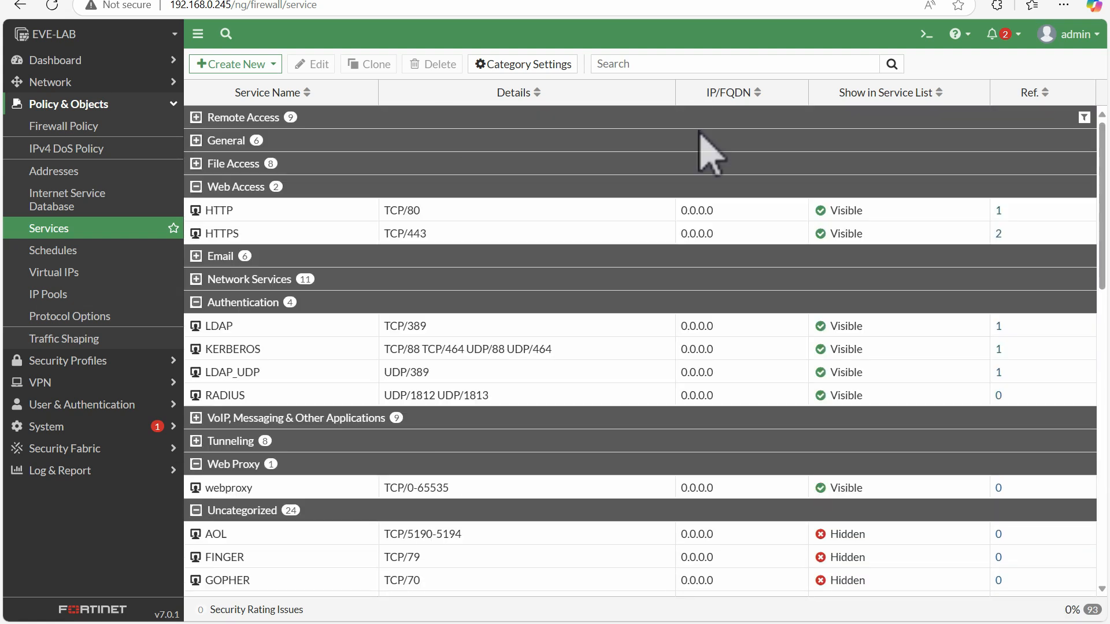
# Review the existing service categories in the category settings, then return to the service list and expand Remote Access.
pyautogui.click(526, 67)
pyautogui.moveTo(327, 345); pyautogui.dragTo(221, 91)
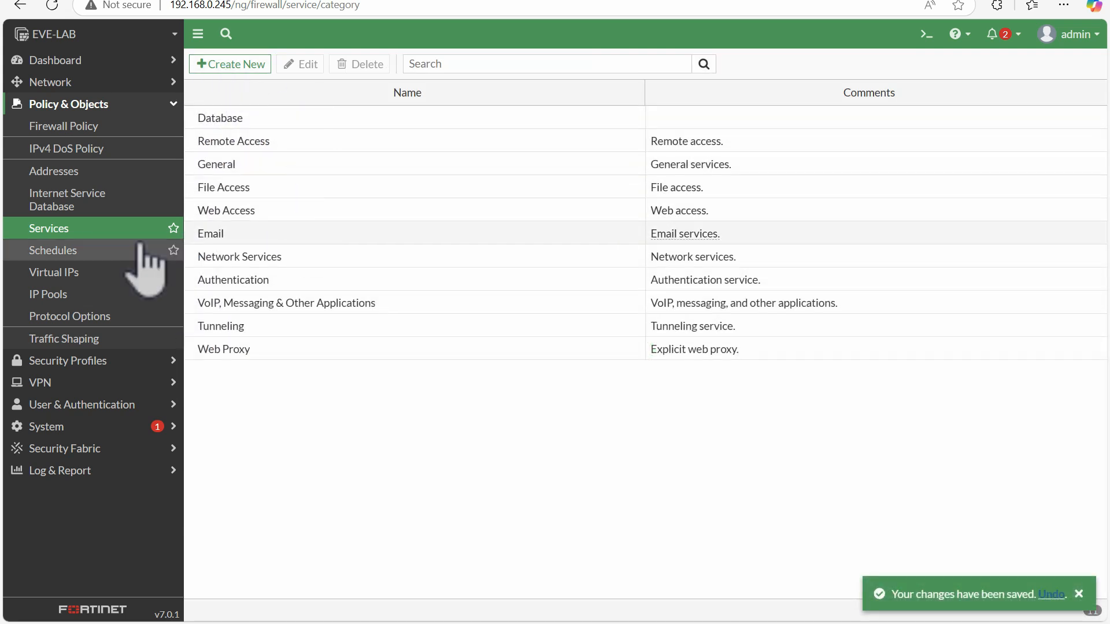
pyautogui.click(106, 233)
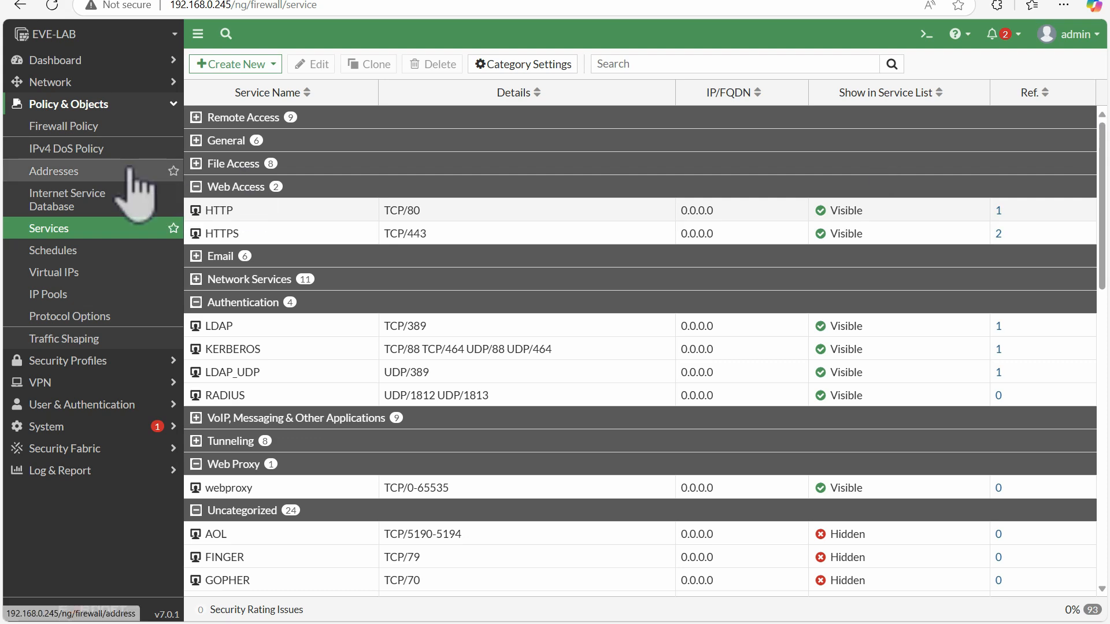
pyautogui.click(197, 118)
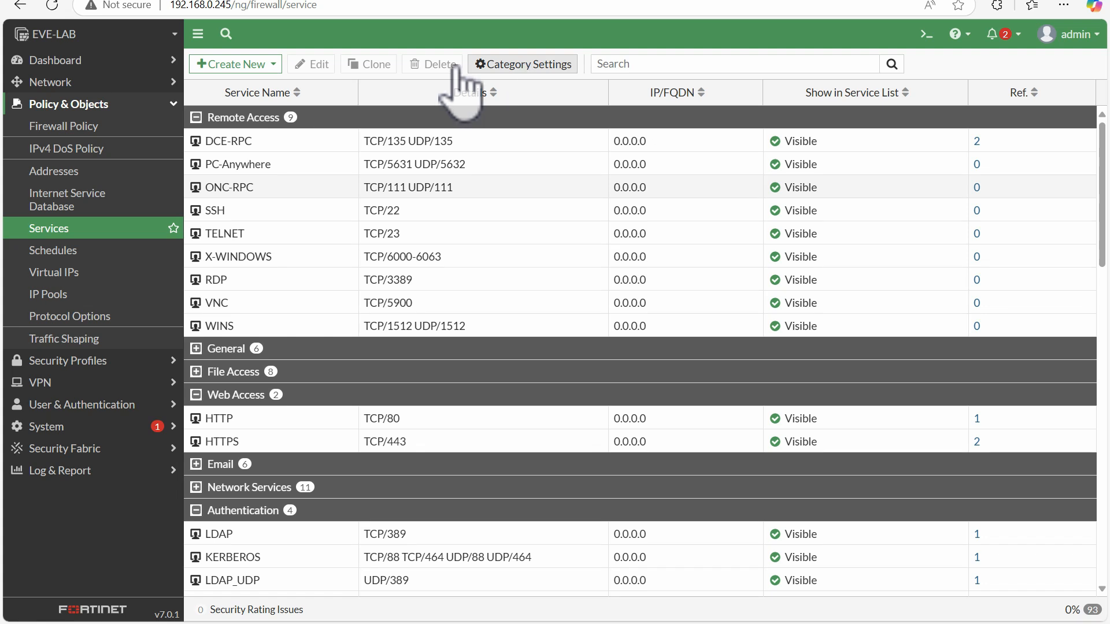
# Create a service named testpolicy 3 in the Database category with TCP destination port 7000 and save it.
pyautogui.click(242, 64)
pyautogui.click(243, 84)
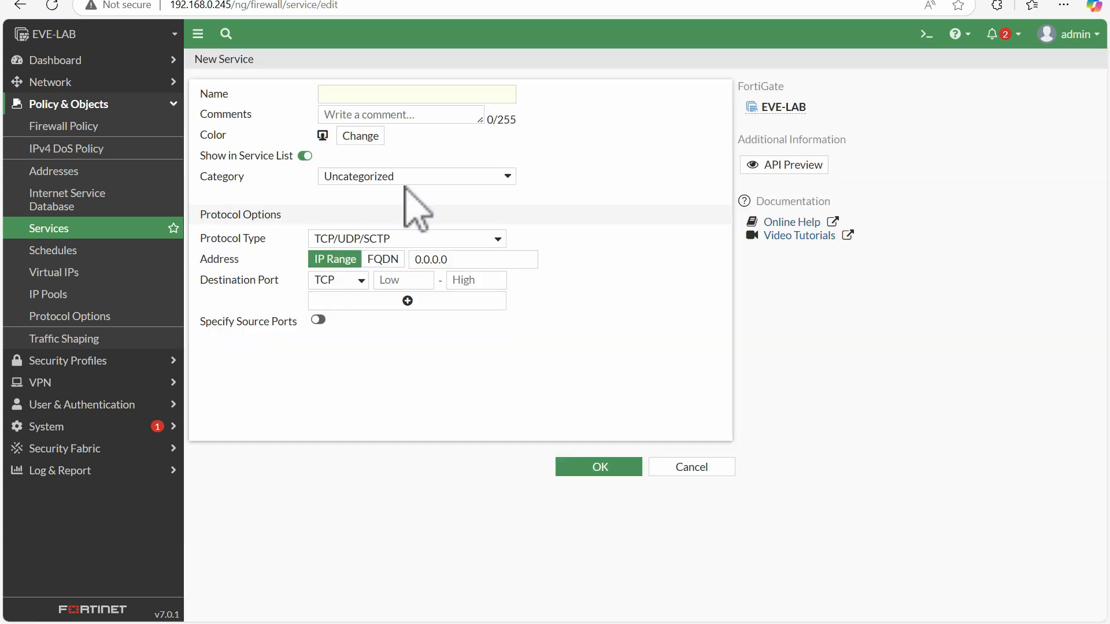
pyautogui.click(404, 181)
pyautogui.click(376, 235)
pyautogui.click(354, 94)
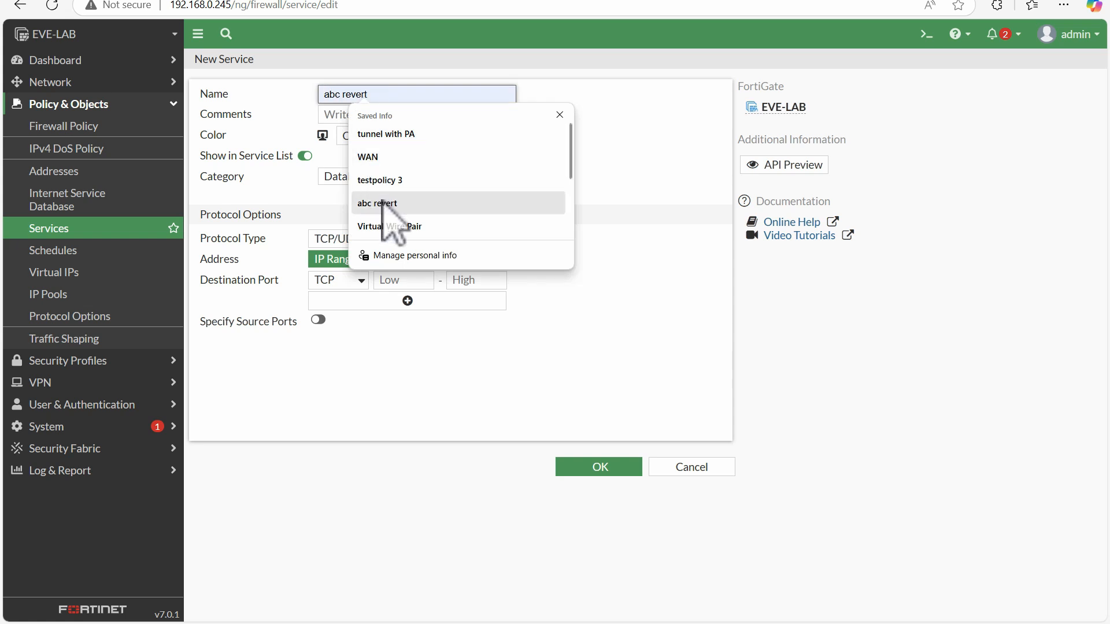
pyautogui.click(365, 176)
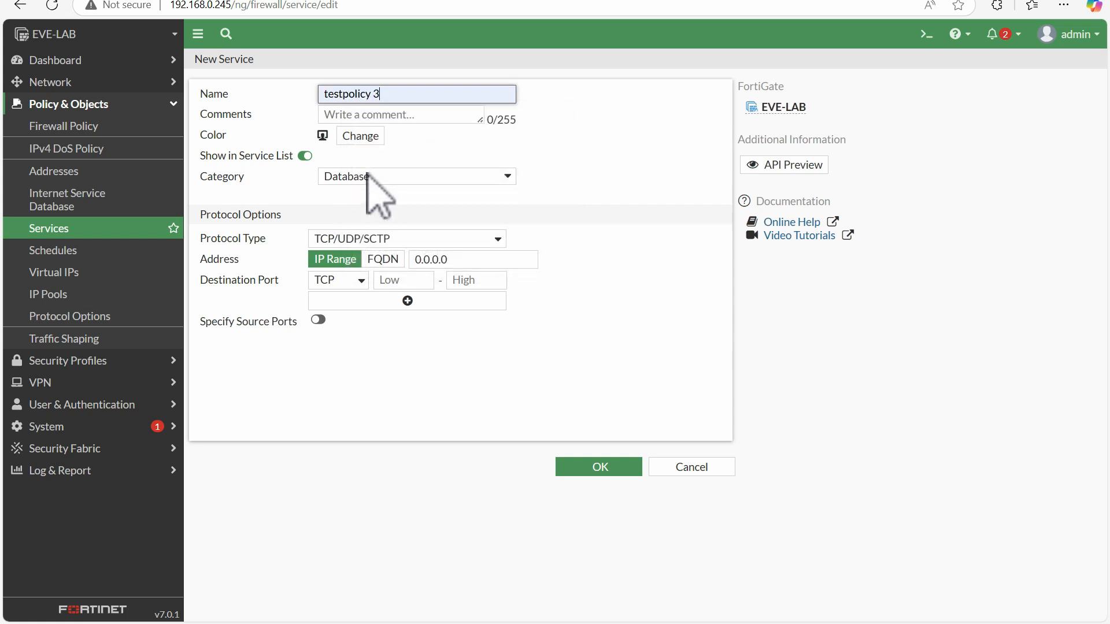
pyautogui.click(389, 280)
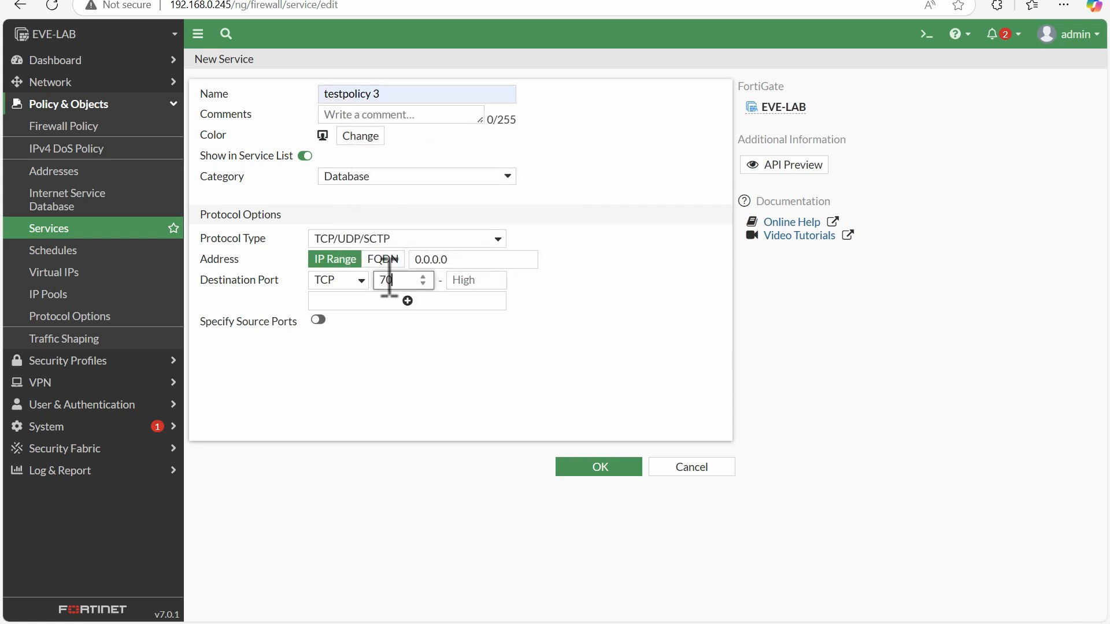
pyautogui.click(600, 468)
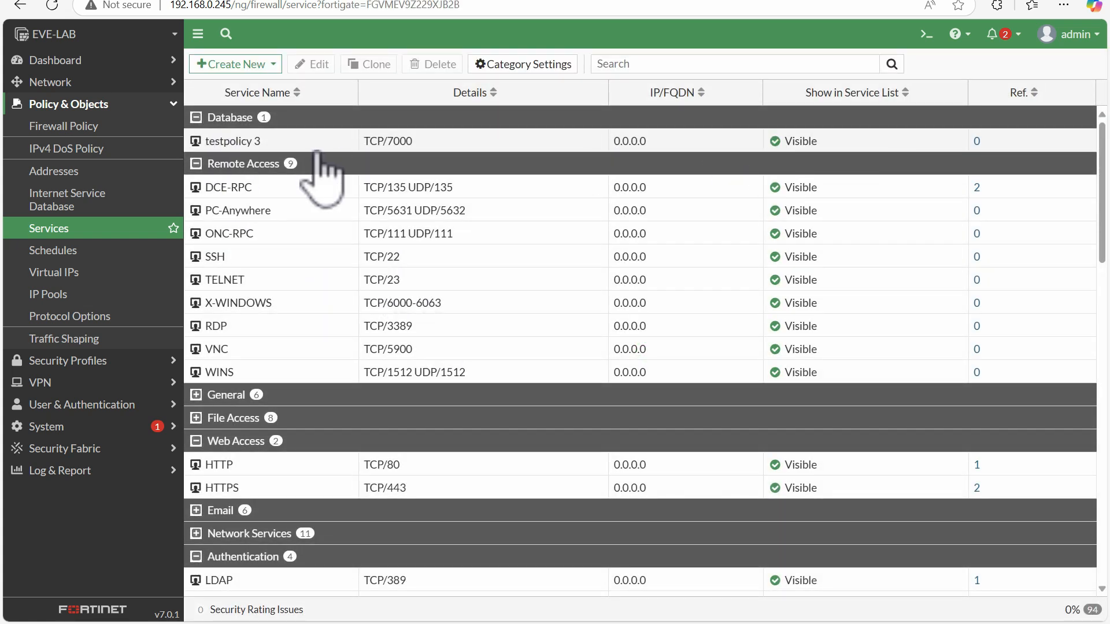
# Review which object types can be created for addresses and for services.
pyautogui.click(64, 174)
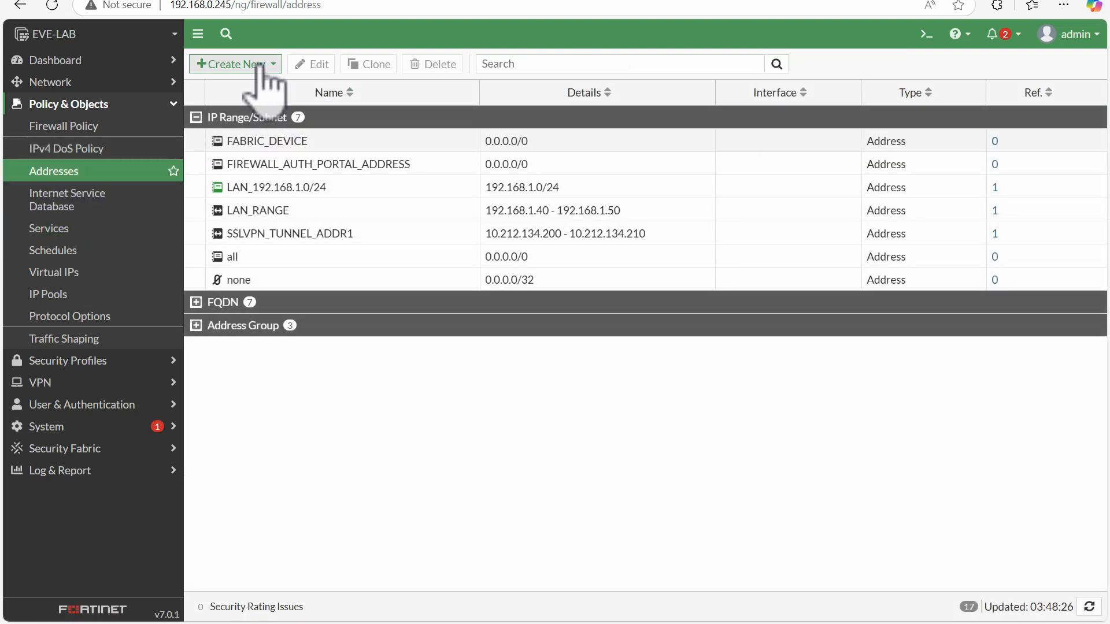
pyautogui.click(259, 66)
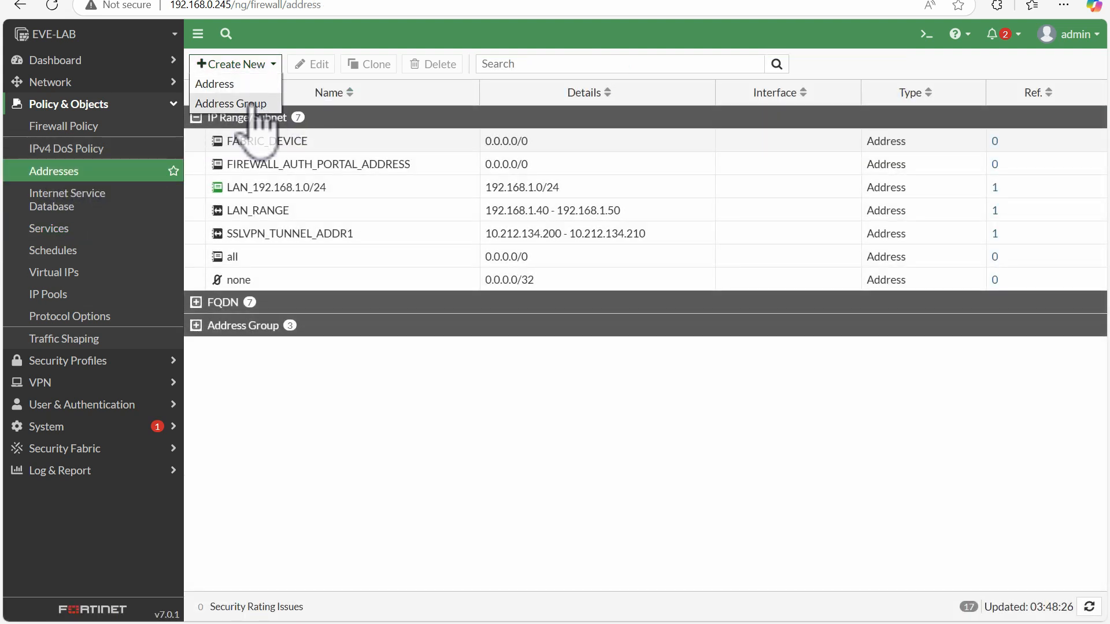
pyautogui.click(116, 228)
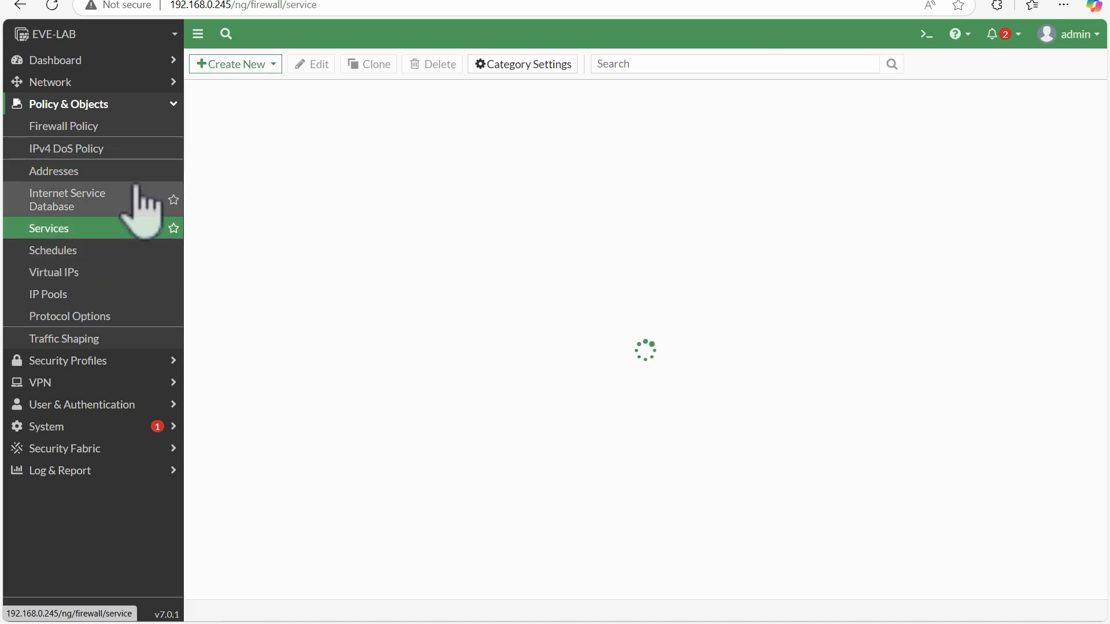
pyautogui.click(217, 68)
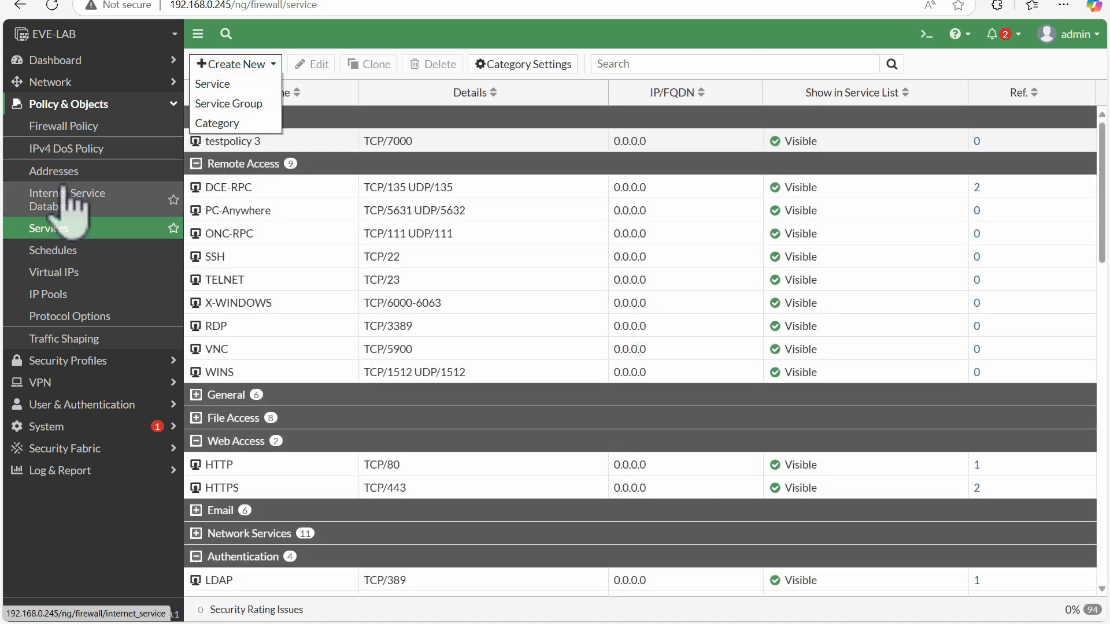
# Examine the Internet Service Database, including its creation options and its Predefined Internet Services and IP Reputation Database groups.
pyautogui.click(66, 203)
pyautogui.moveTo(218, 315)
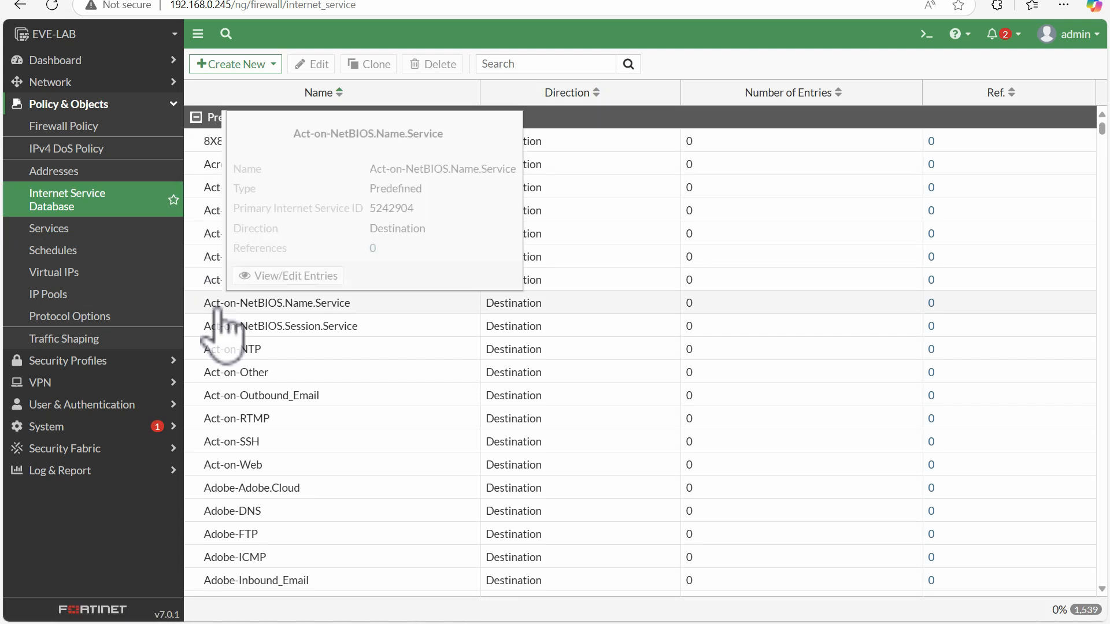
pyautogui.moveTo(252, 445)
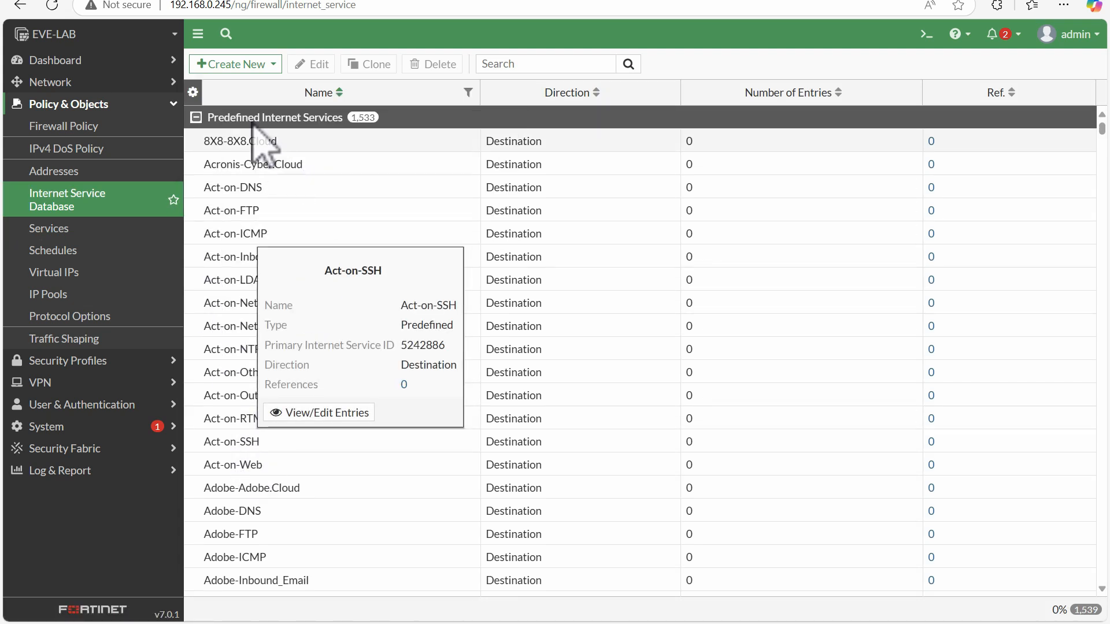
pyautogui.click(234, 64)
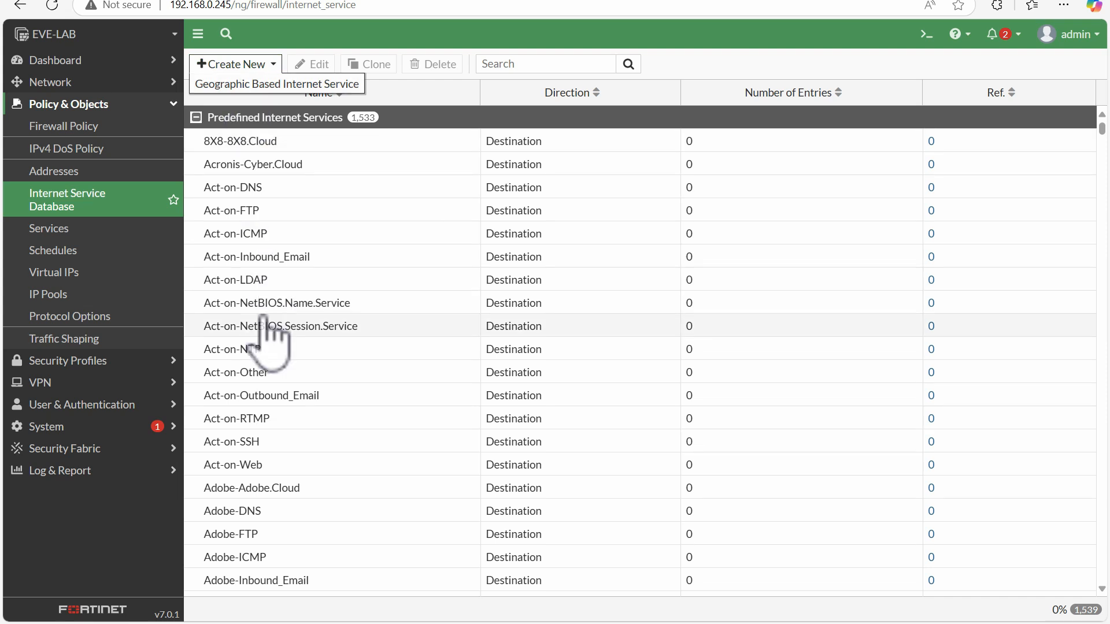
pyautogui.click(197, 118)
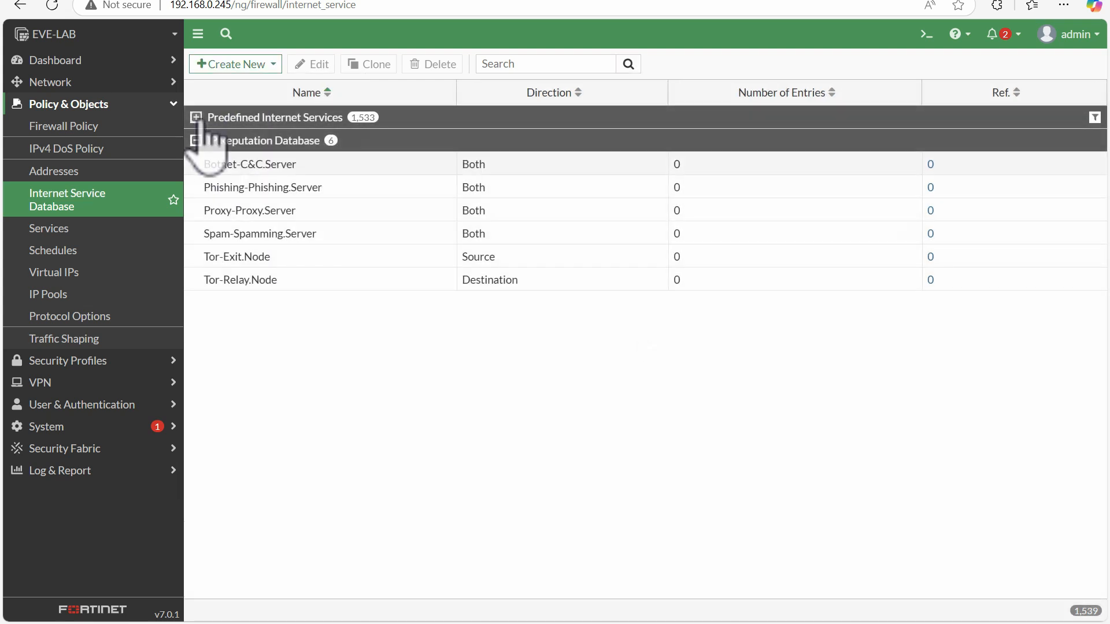
pyautogui.click(196, 140)
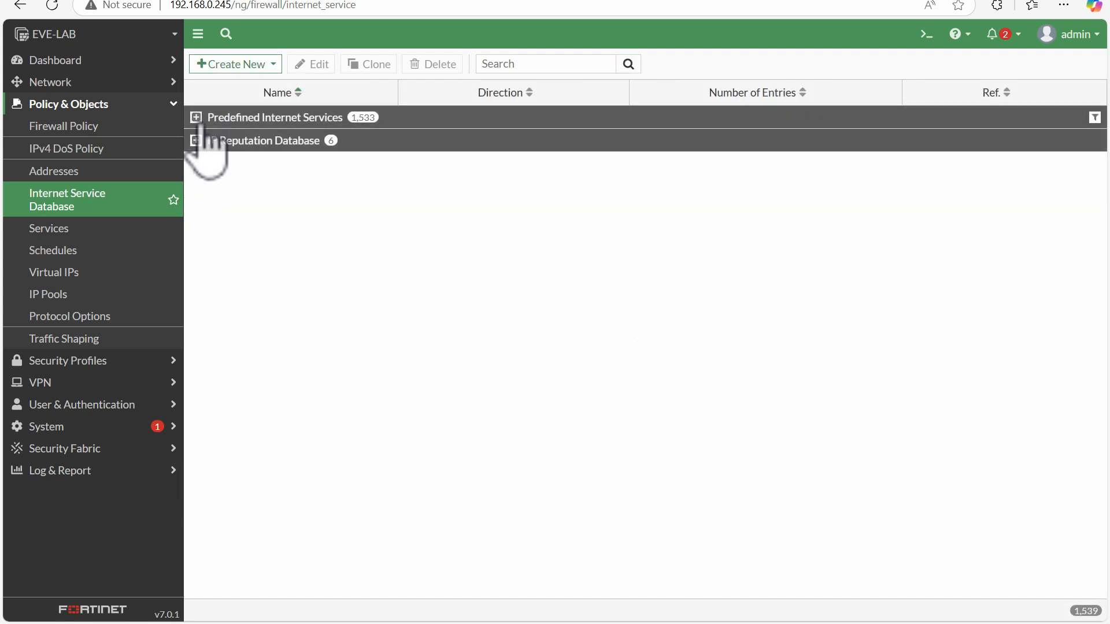
pyautogui.click(196, 118)
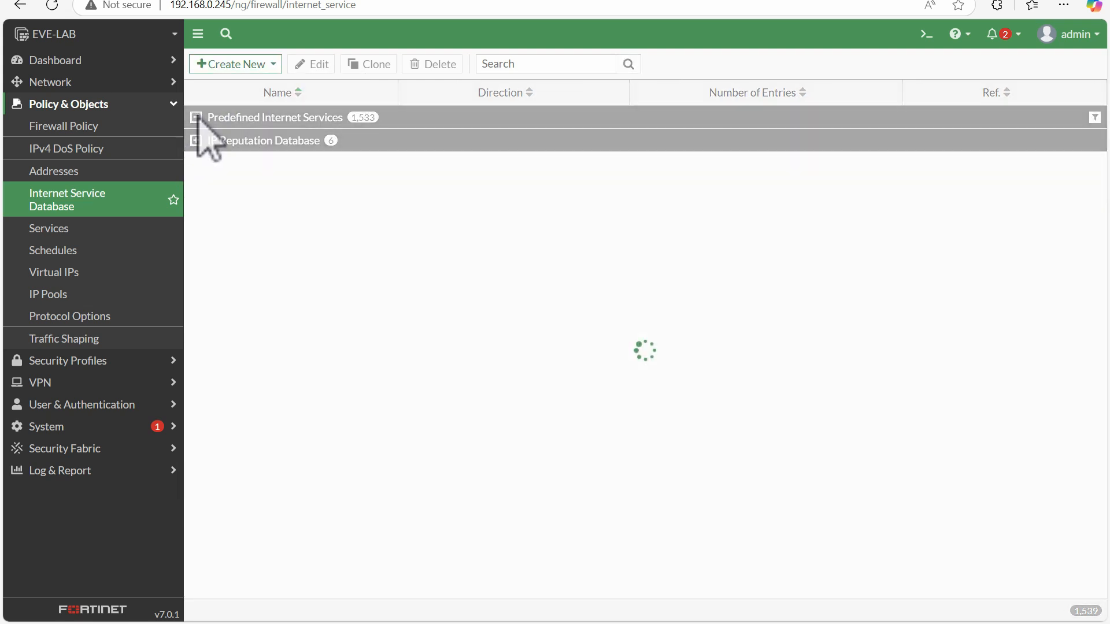
# Examine the form for a new geographic based Internet service, cancel it and return to the Internet Service Database.
pyautogui.click(242, 65)
pyautogui.click(248, 81)
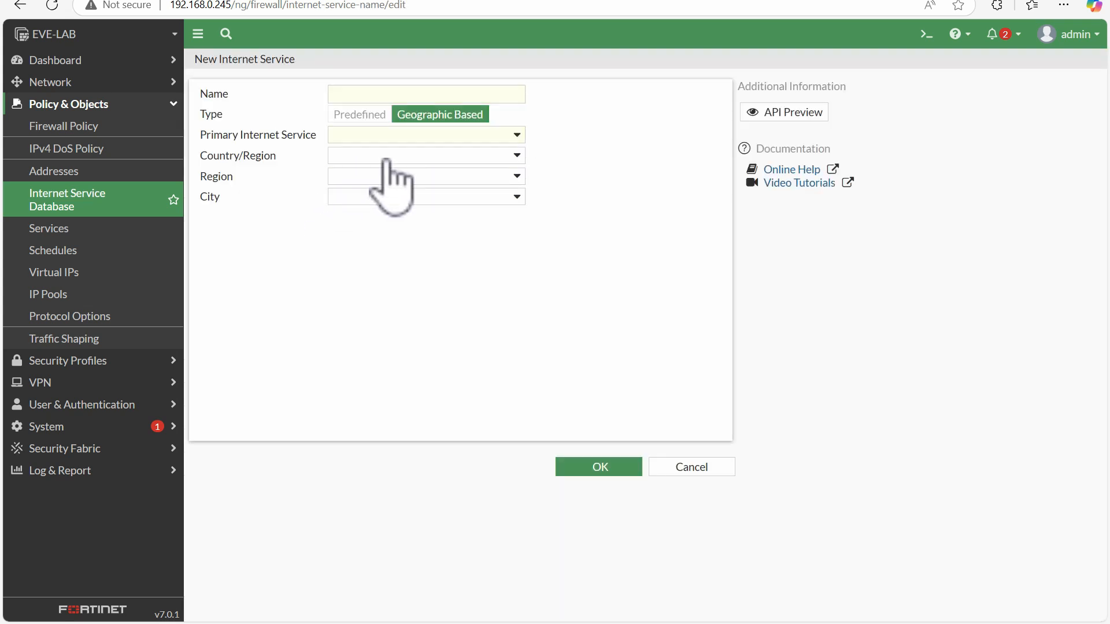
pyautogui.click(691, 467)
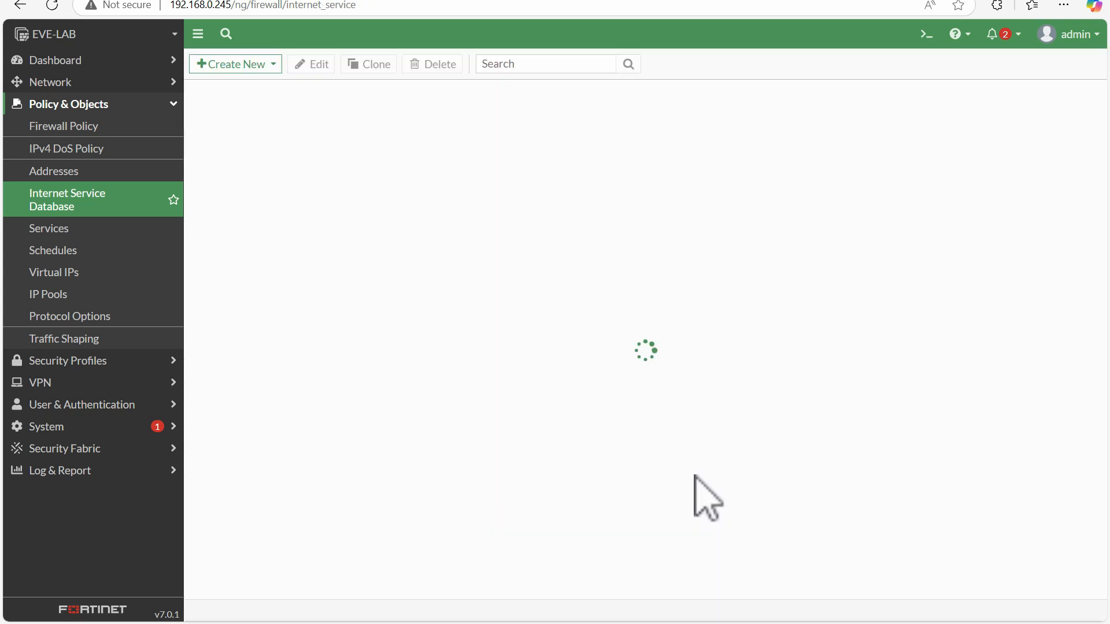
pyautogui.click(92, 198)
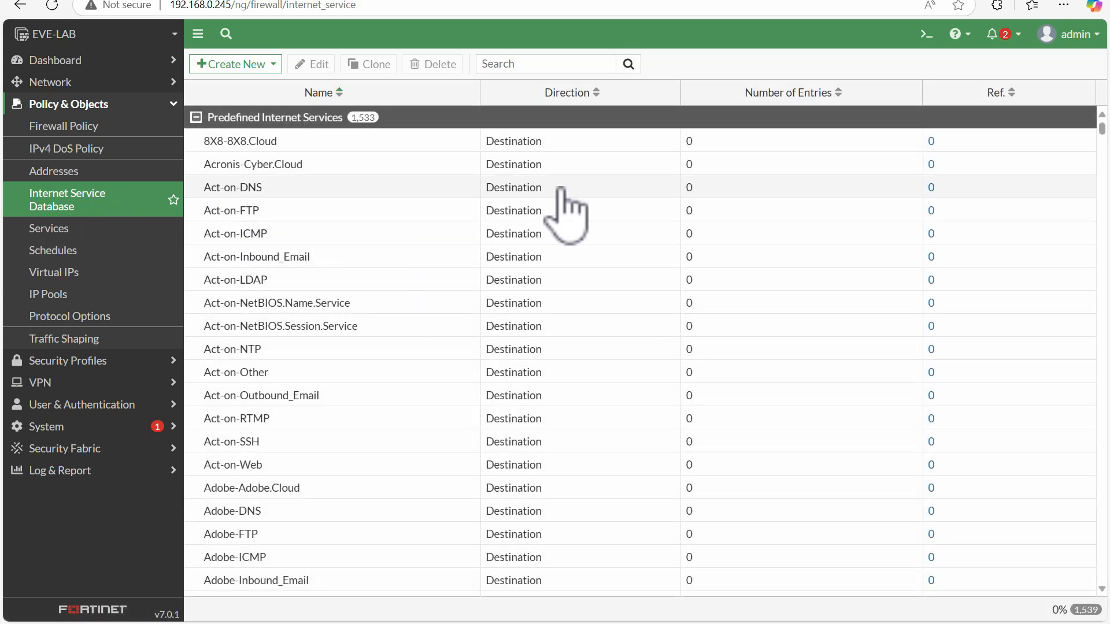
# Start a new firewall policy named testpolicy 3 with port1 as incoming interface and port2 as outgoing interface.
pyautogui.click(73, 127)
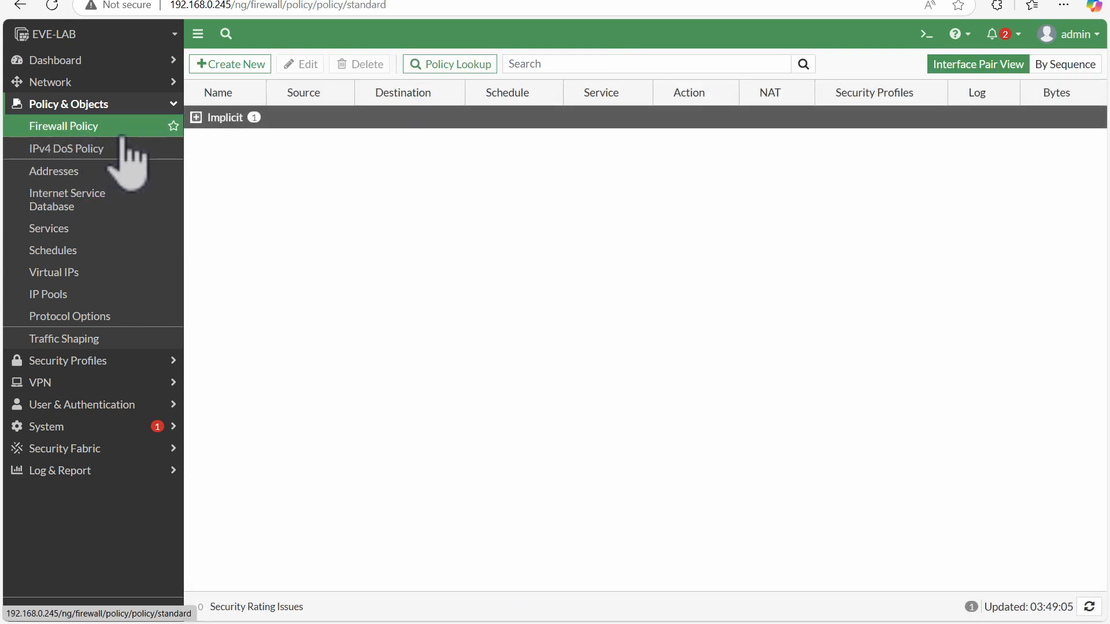
pyautogui.click(234, 65)
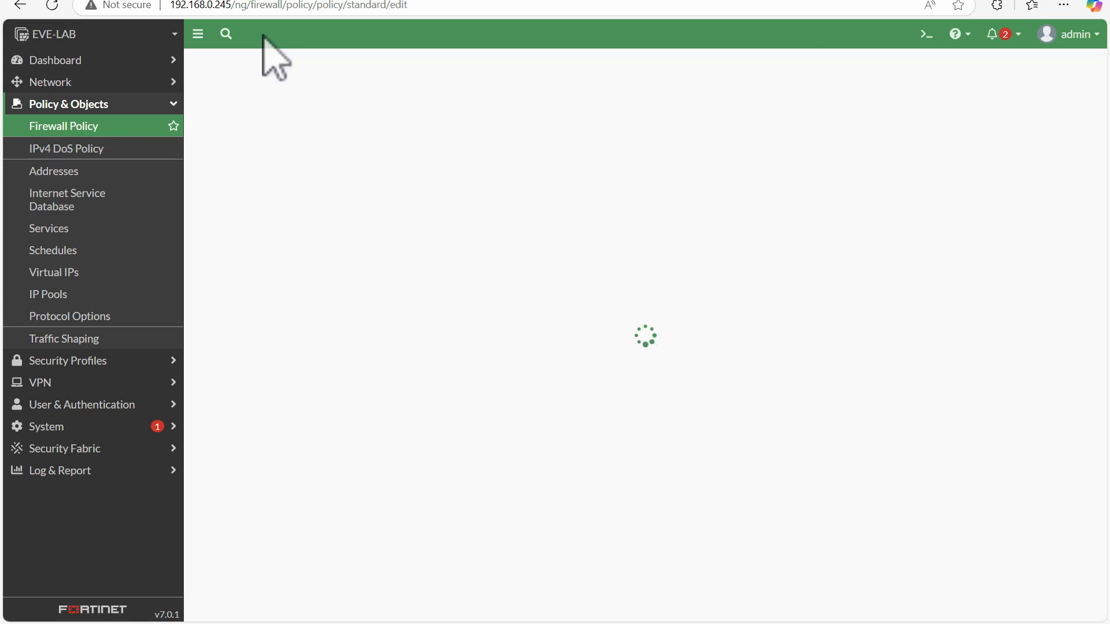
pyautogui.click(347, 104)
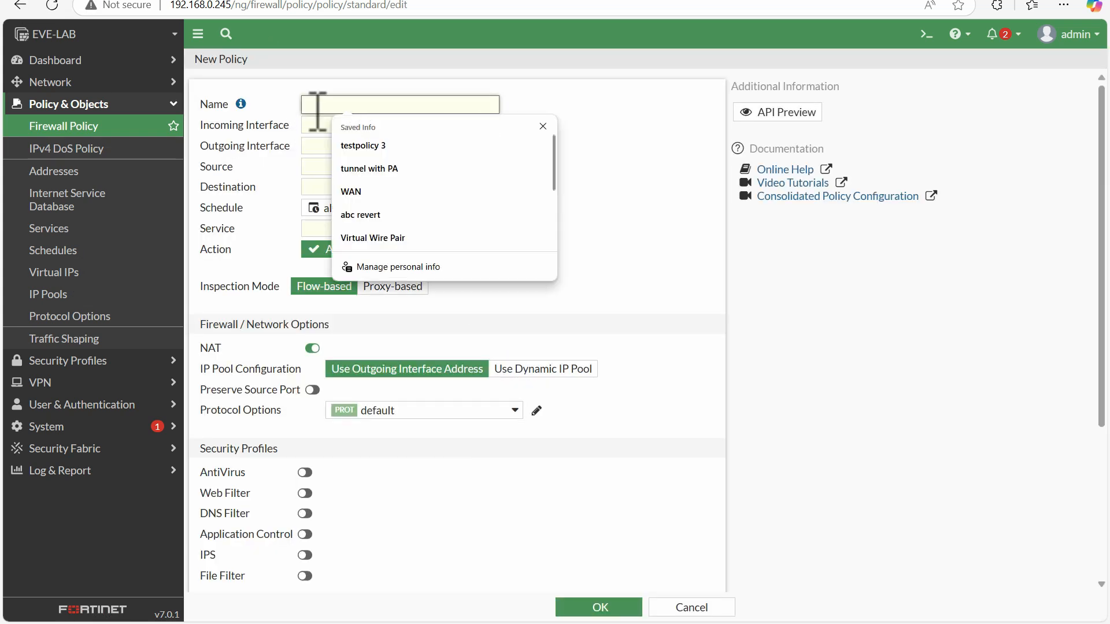
pyautogui.click(323, 143)
pyautogui.click(322, 125)
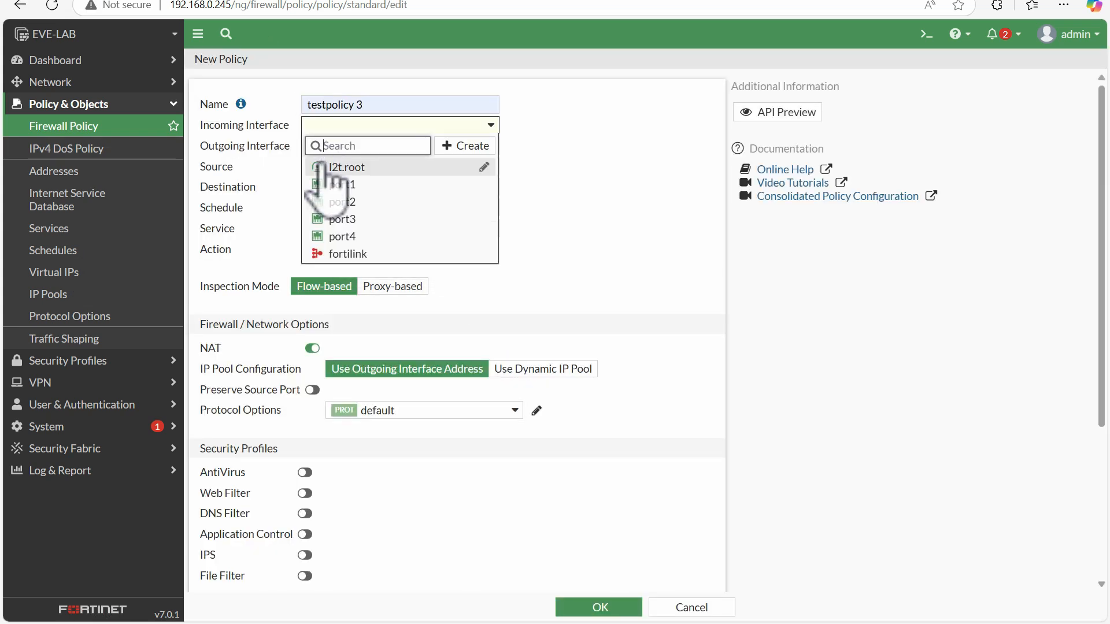
pyautogui.click(339, 185)
pyautogui.click(340, 148)
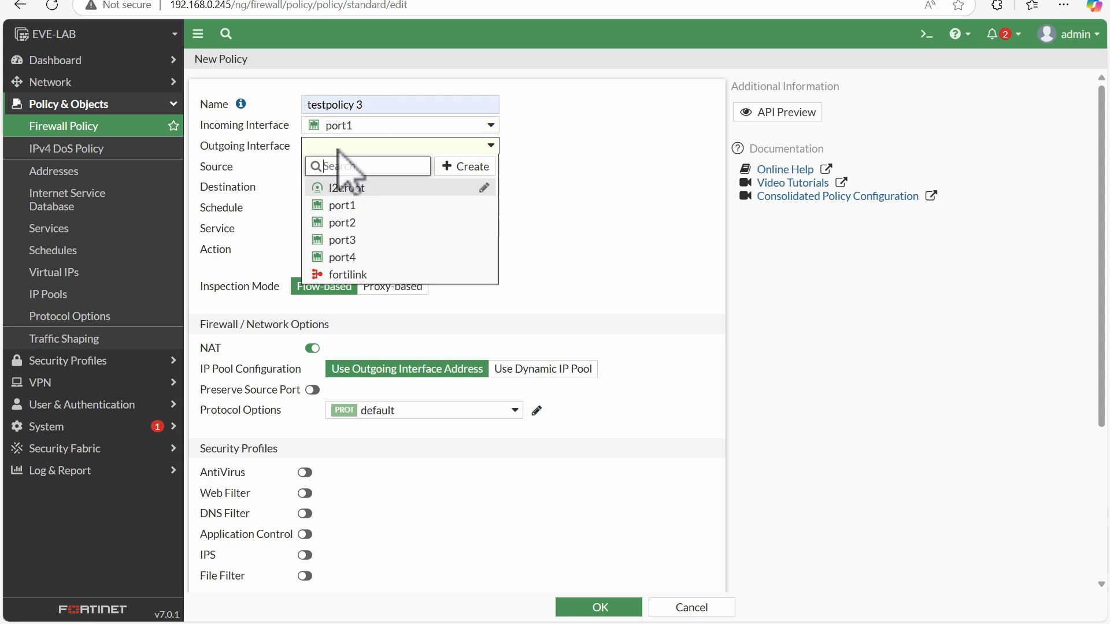
pyautogui.click(348, 223)
# Add LAN_192.168.1.0/24 and LAN_RANGE as the policy's sources and the LAN_Groups address group as its destination.
pyautogui.click(405, 168)
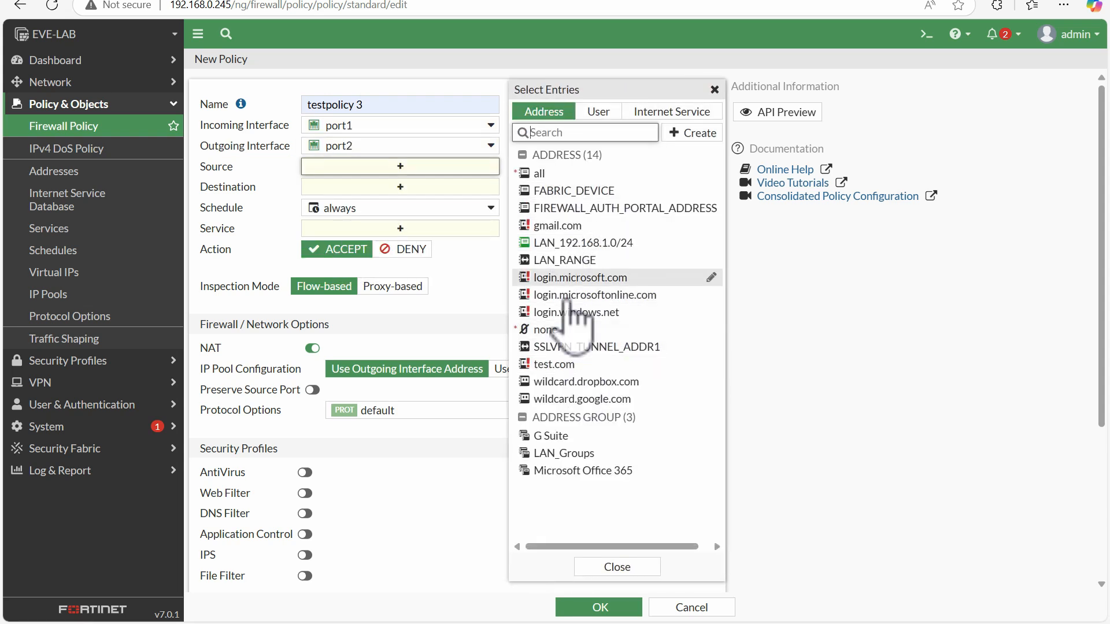
pyautogui.click(556, 244)
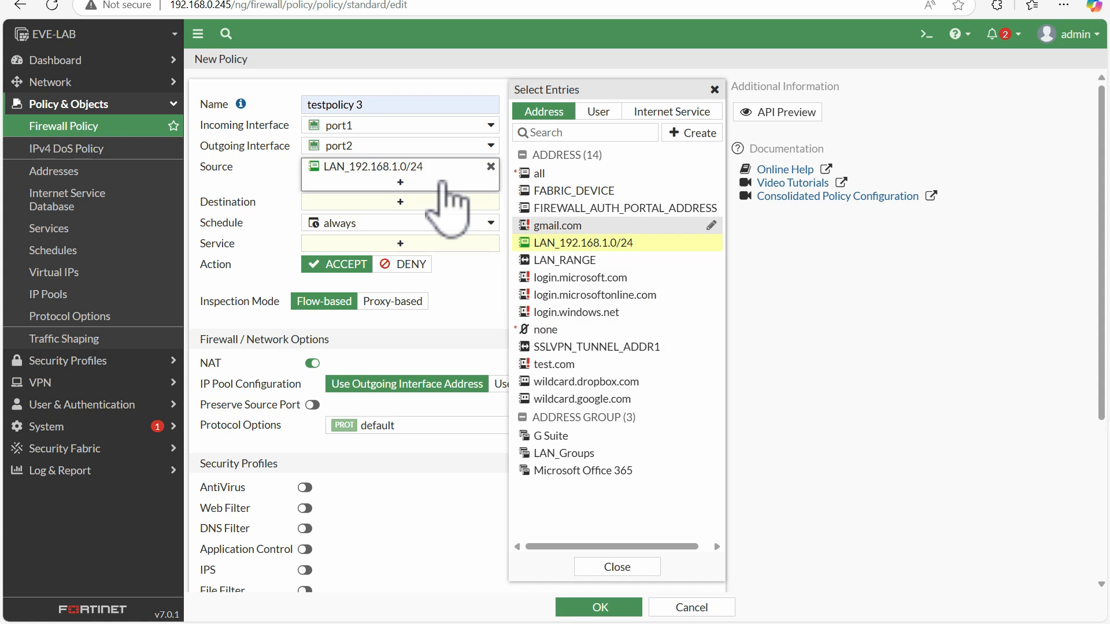
pyautogui.click(572, 261)
pyautogui.moveTo(308, 185)
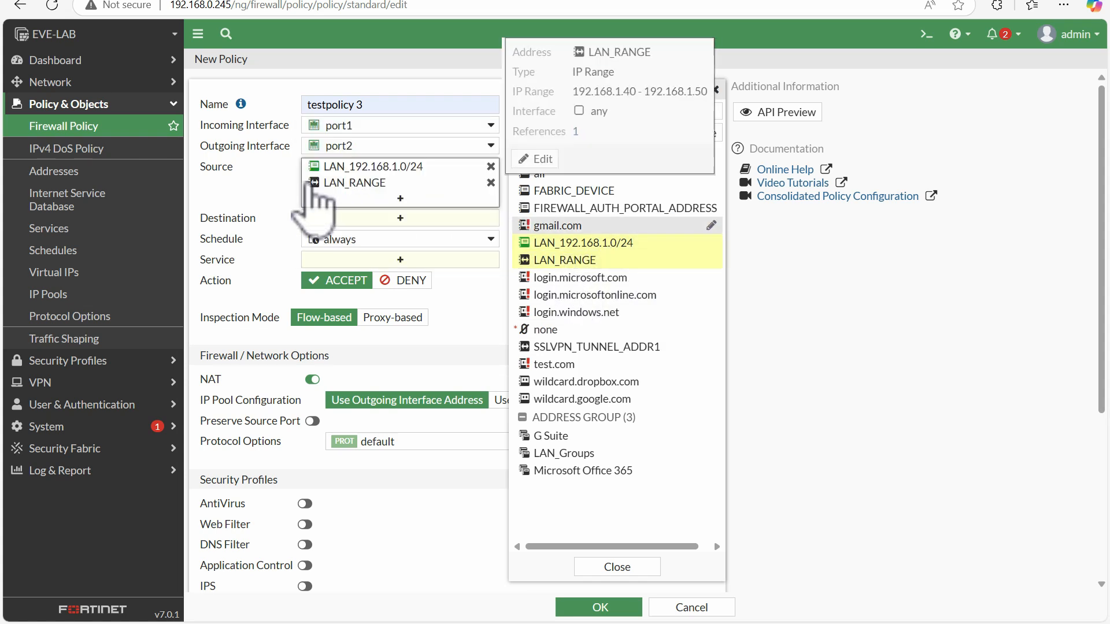
pyautogui.click(375, 218)
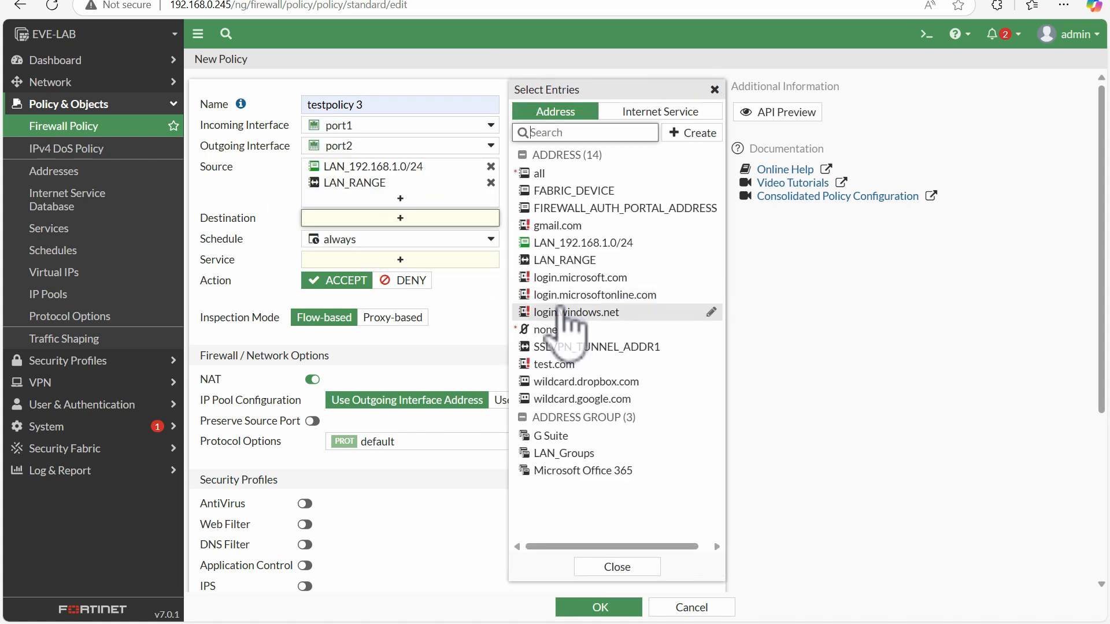
pyautogui.click(550, 459)
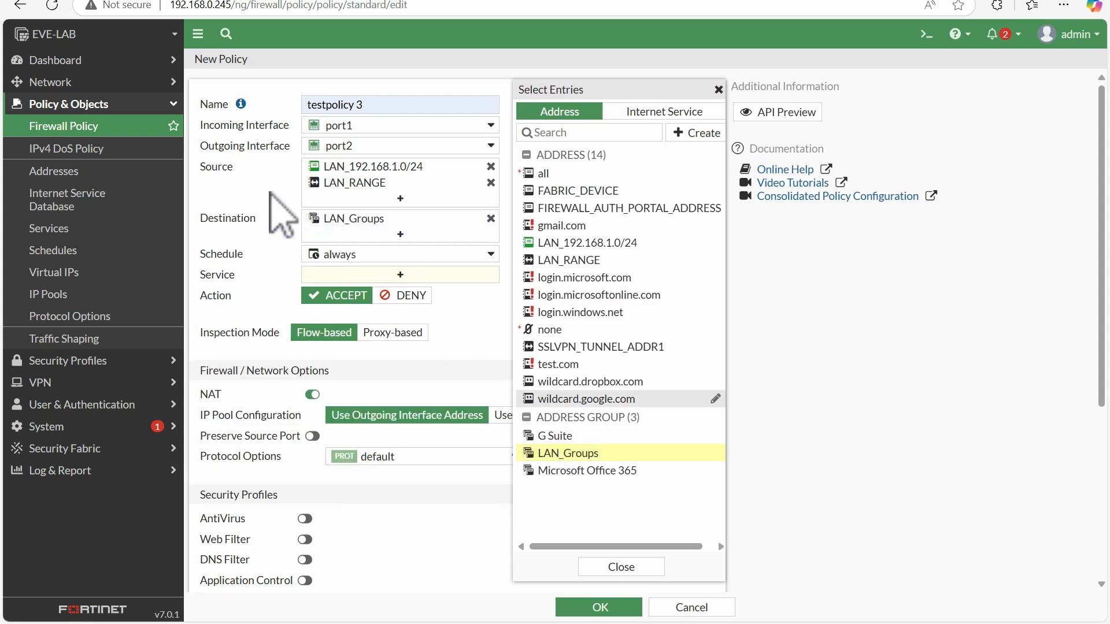
# Review the testpolicy 3 service's definition without editing it, and add that service to the new policy.
pyautogui.click(277, 210)
pyautogui.click(419, 276)
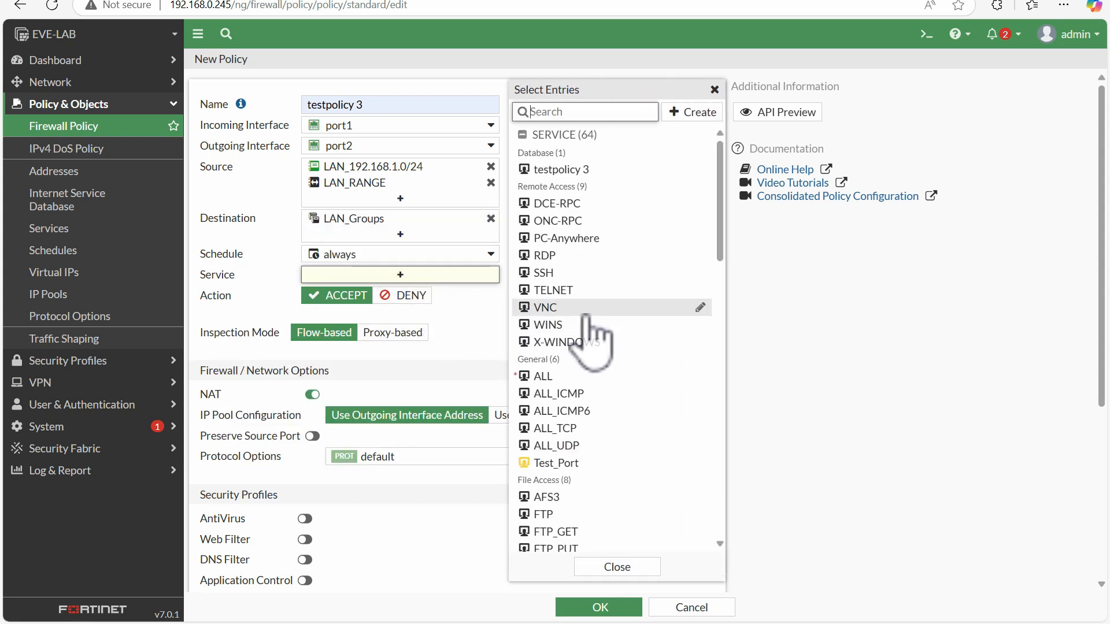
pyautogui.moveTo(599, 173)
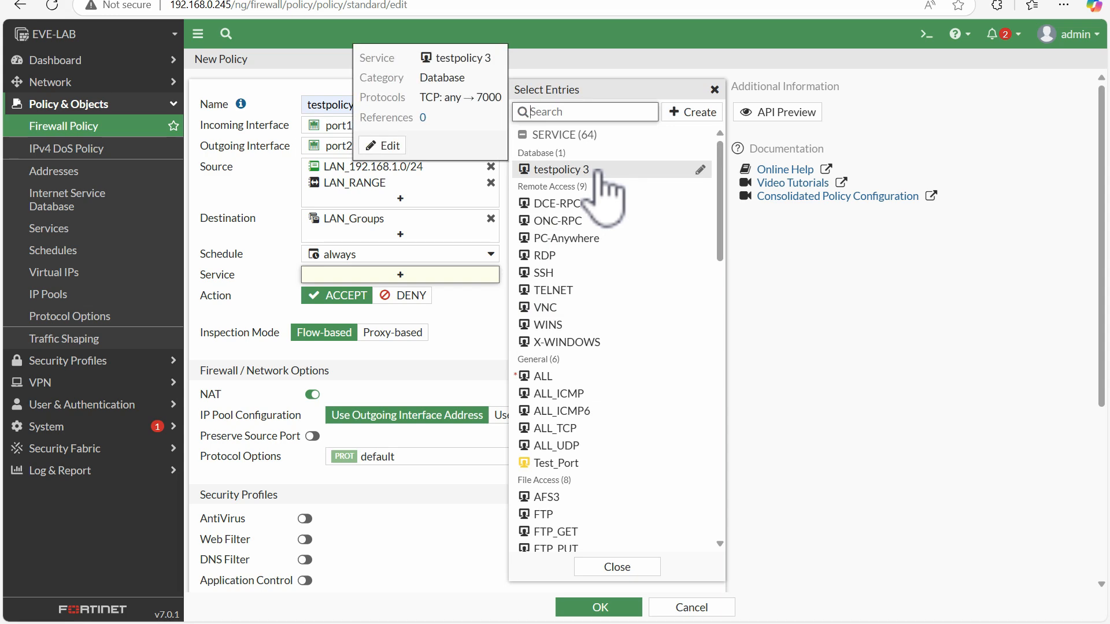
pyautogui.click(373, 145)
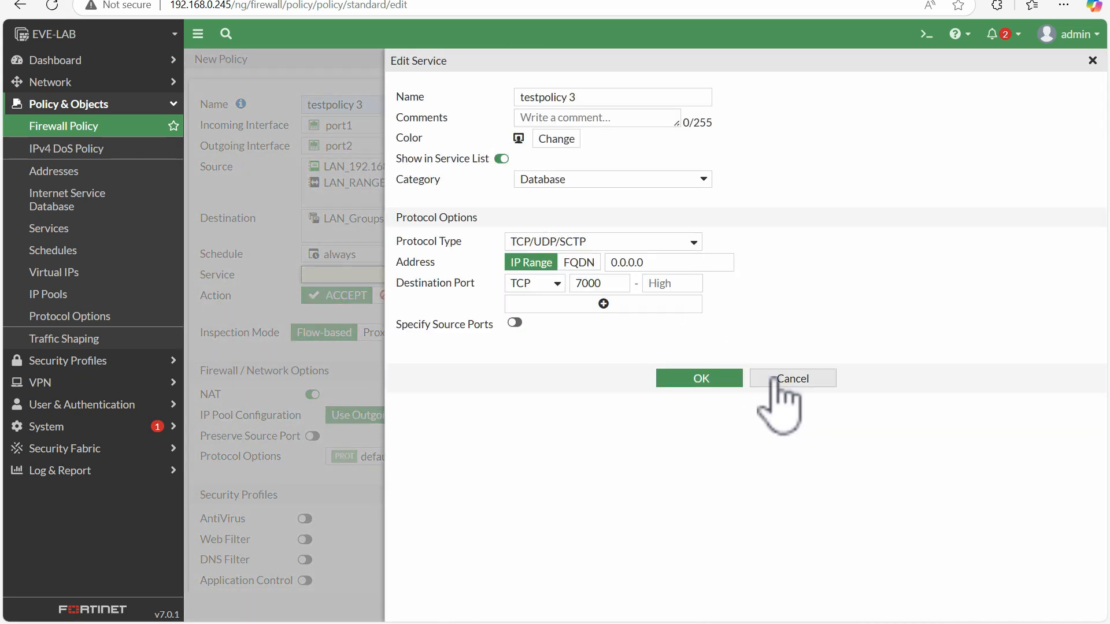
pyautogui.click(778, 379)
pyautogui.click(552, 170)
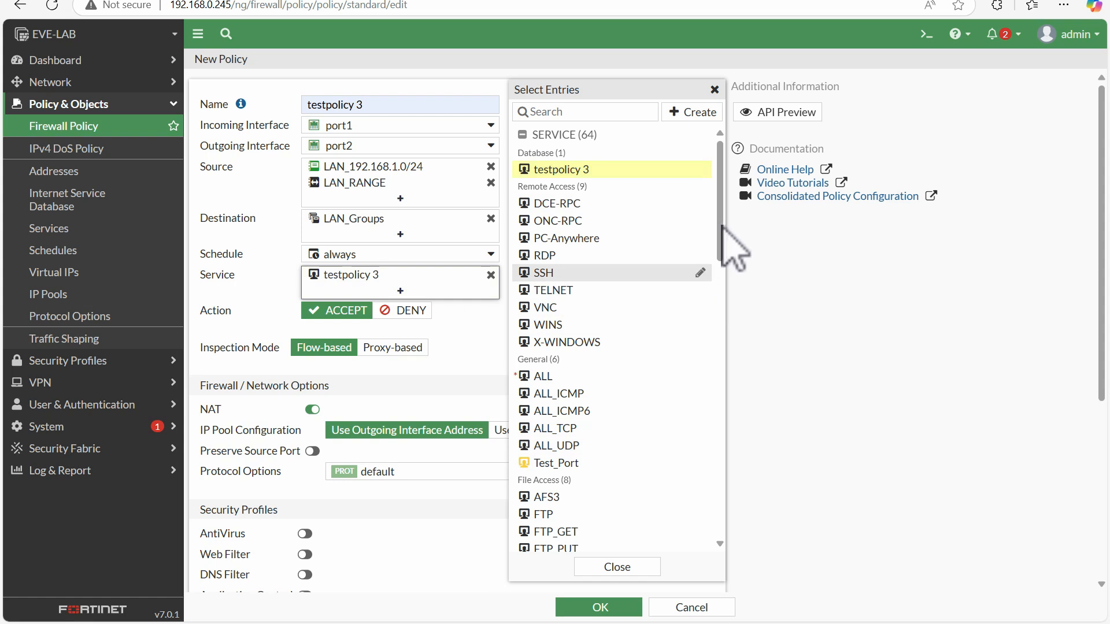
# Add the web access services HTTPS and HTTP to the policy's services and close the selection list.
pyautogui.moveTo(723, 228); pyautogui.dragTo(724, 325)
pyautogui.click(584, 313)
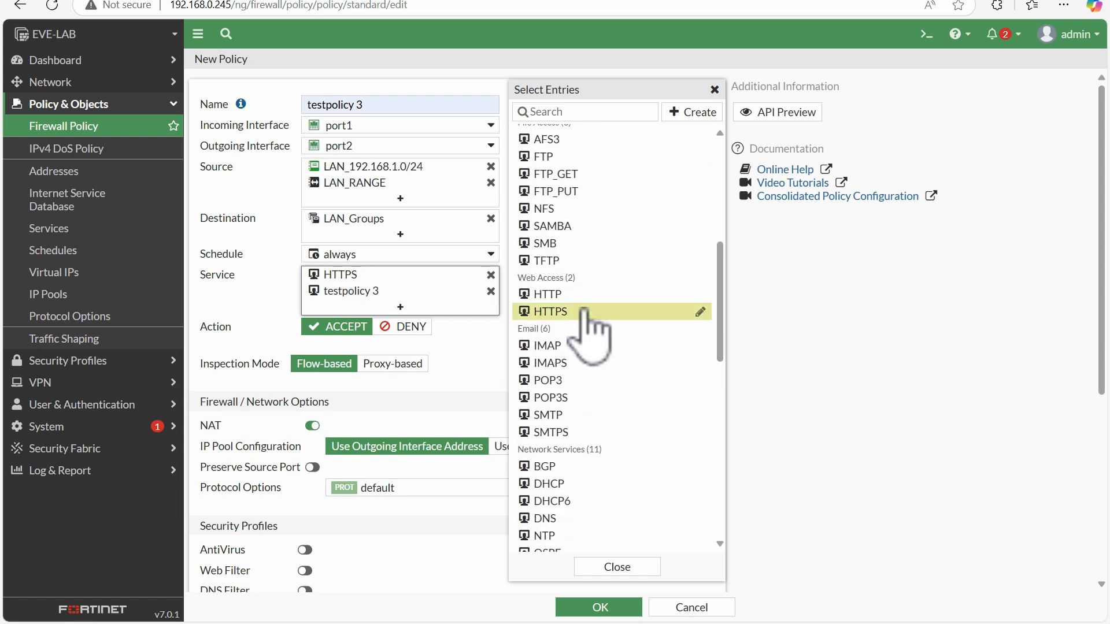
pyautogui.click(584, 294)
pyautogui.click(234, 324)
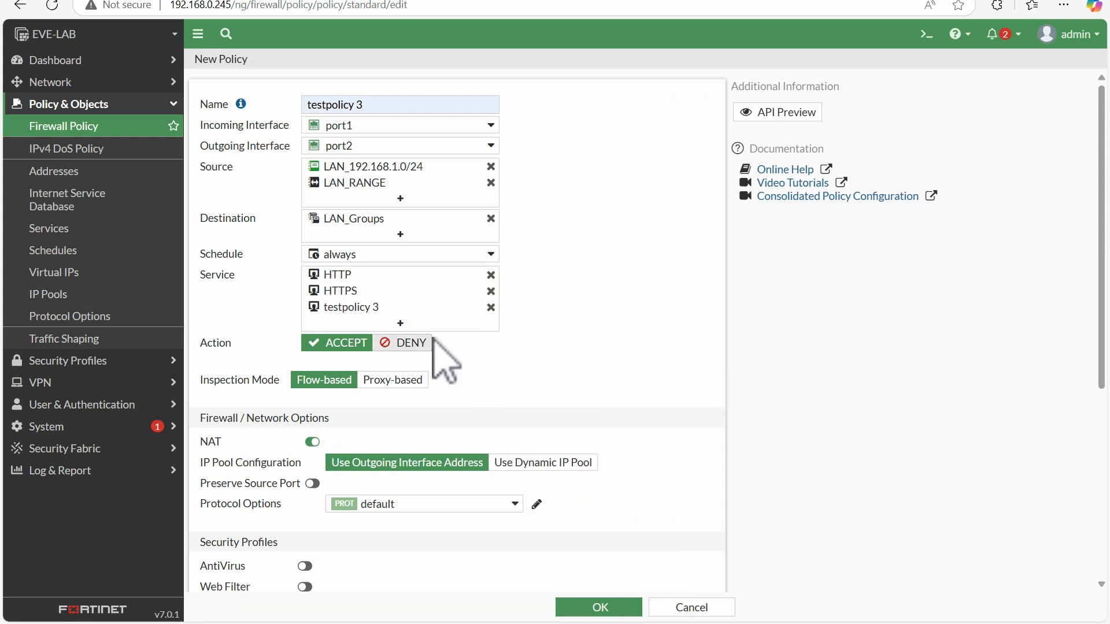
# Add the custom Test_Port service to the policy and review its port definition without editing it.
pyautogui.click(400, 324)
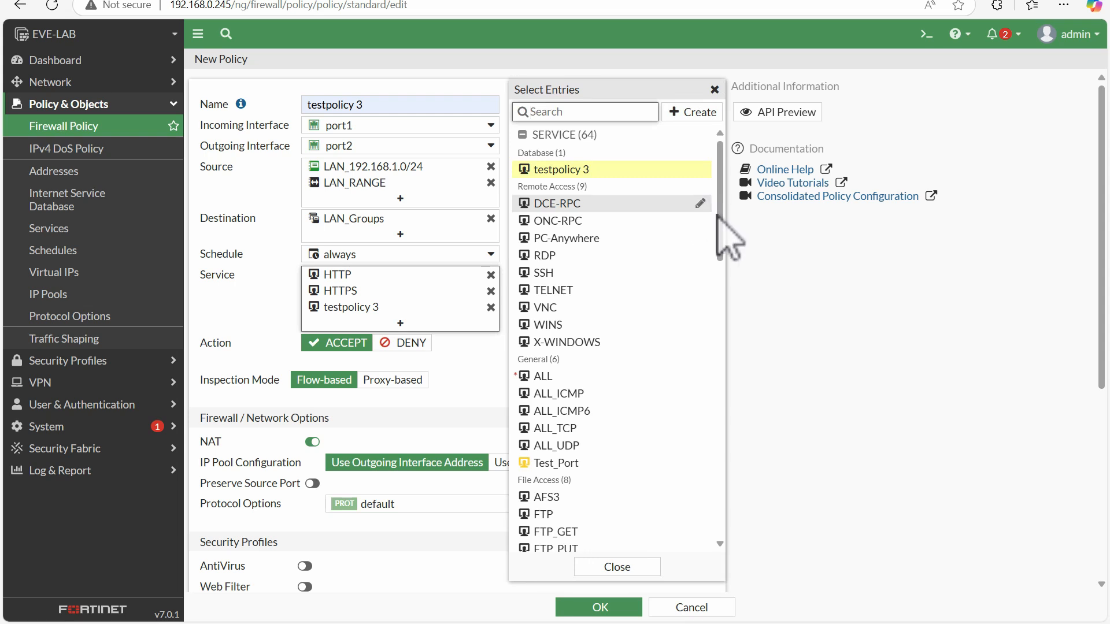
pyautogui.click(554, 465)
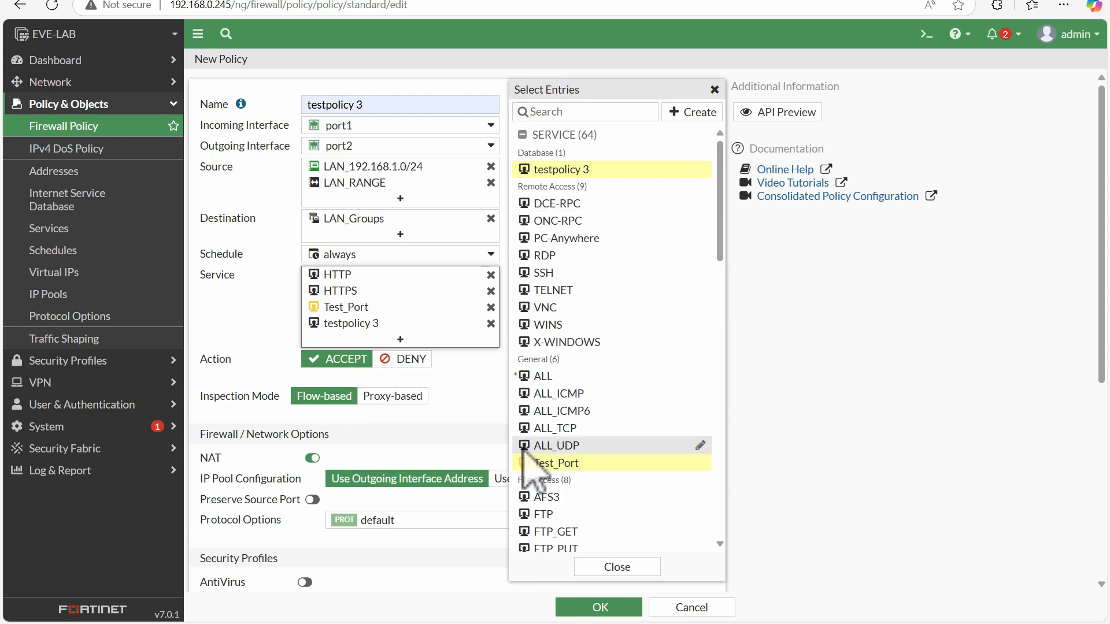
pyautogui.moveTo(554, 467)
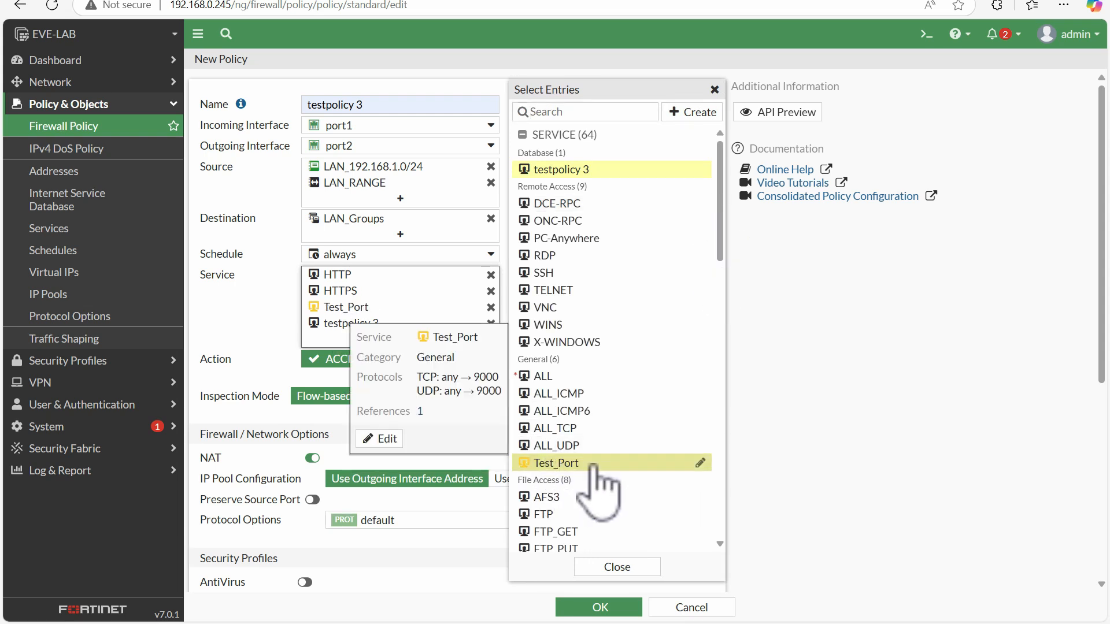
pyautogui.click(382, 437)
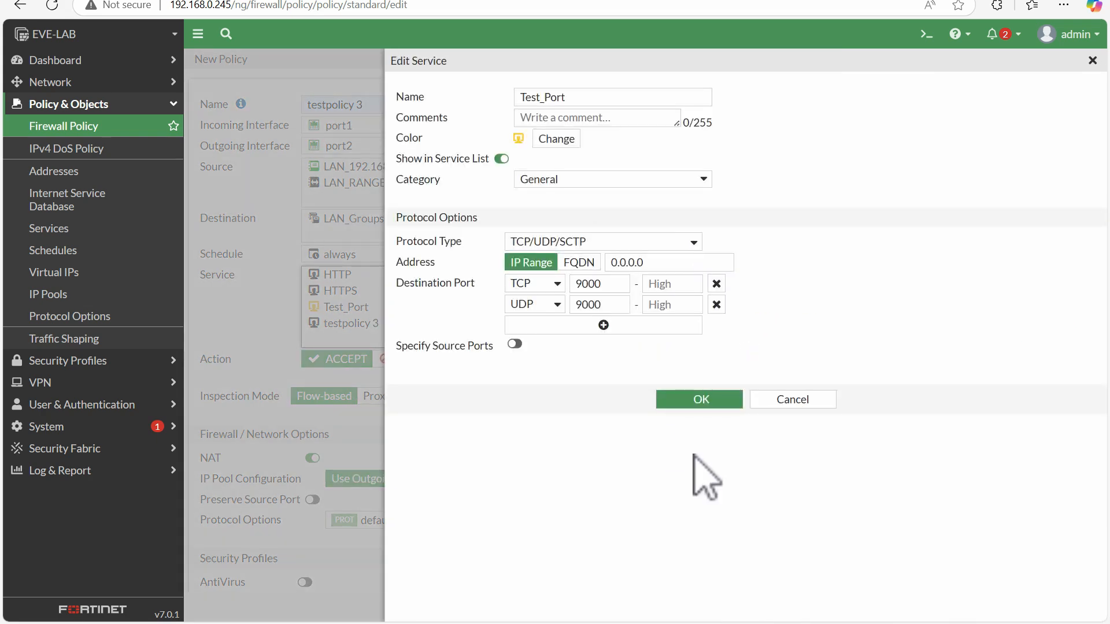
pyautogui.click(808, 400)
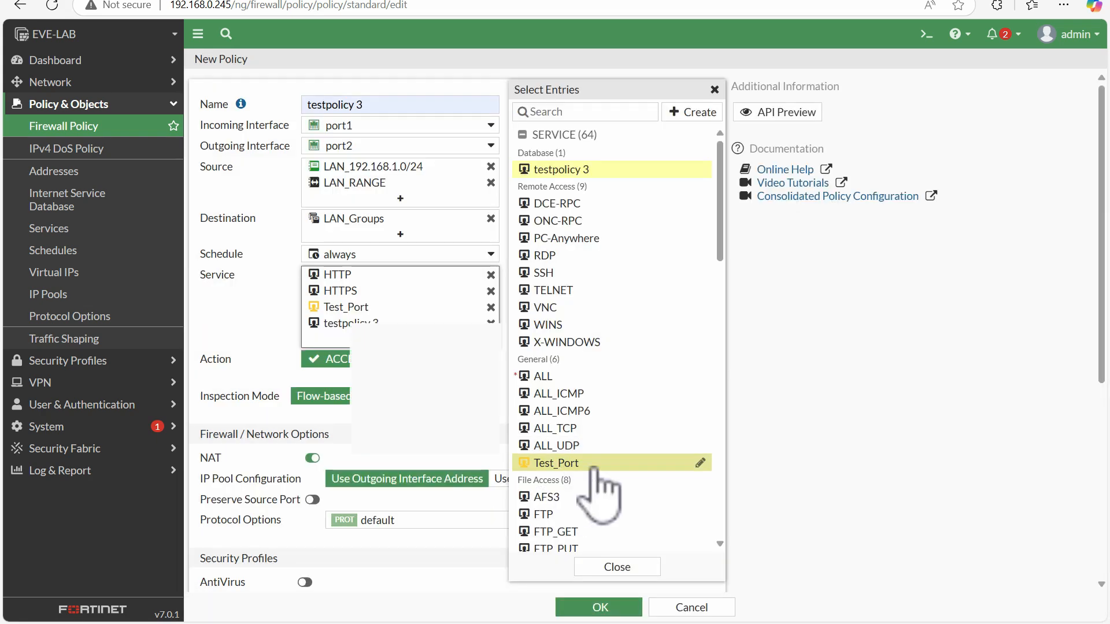
pyautogui.click(393, 440)
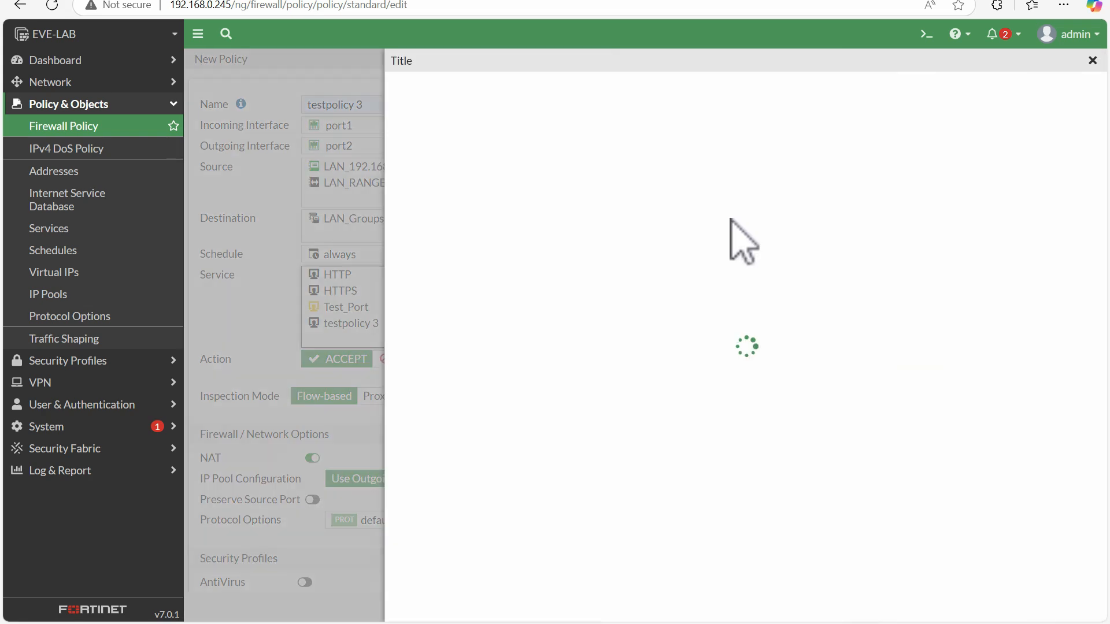
pyautogui.click(788, 400)
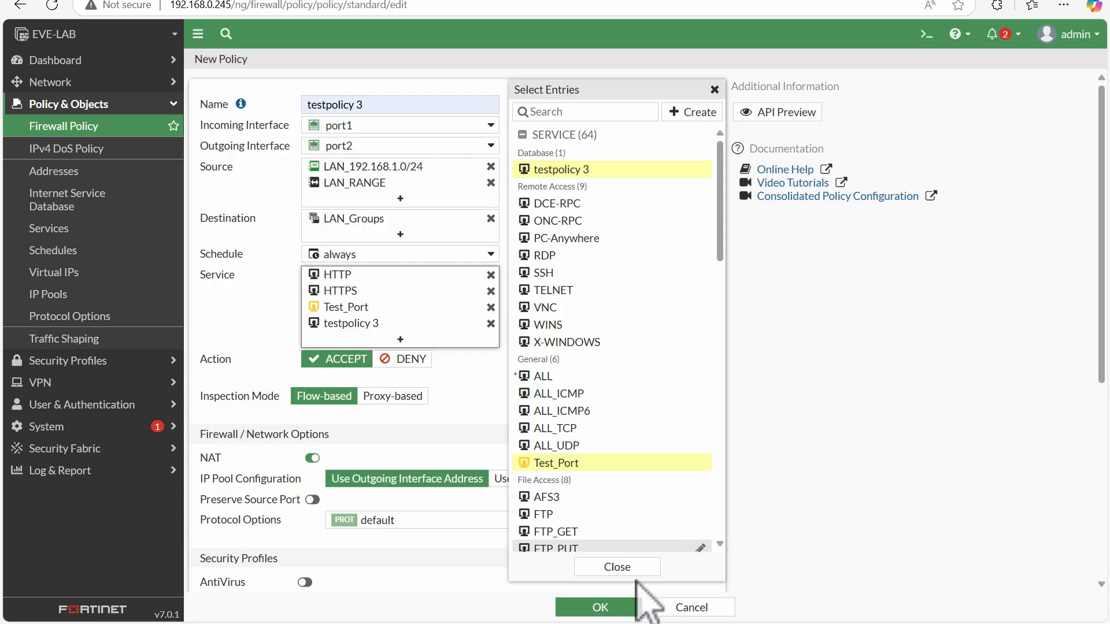
pyautogui.click(634, 572)
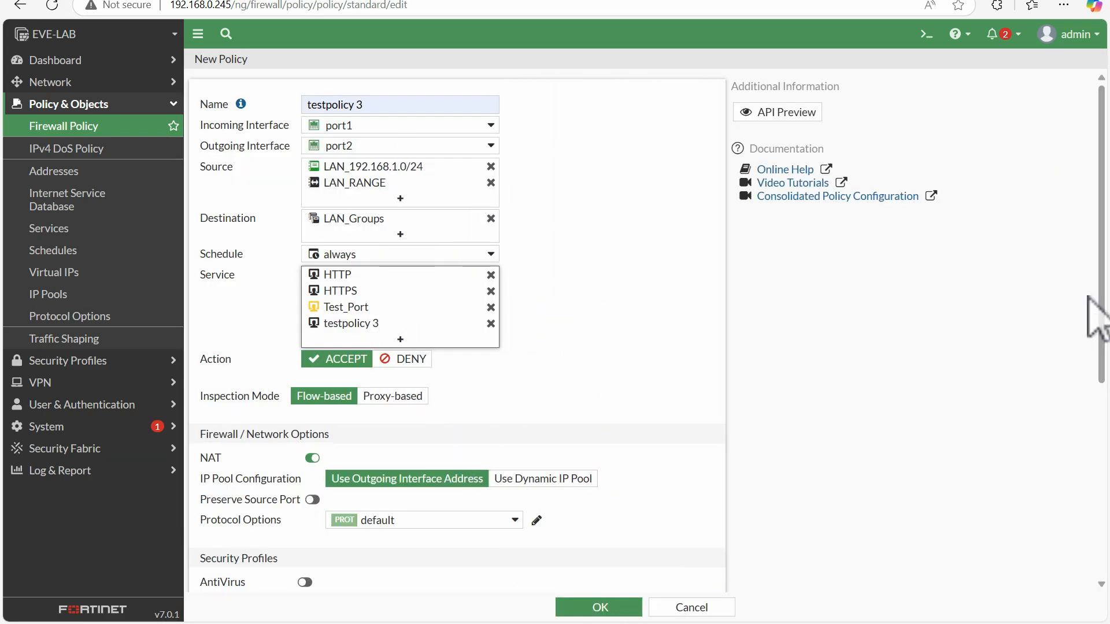
# Set the policy's allowed traffic logging to All Sessions and save the new policy.
pyautogui.scroll(-6, 1088, 296)
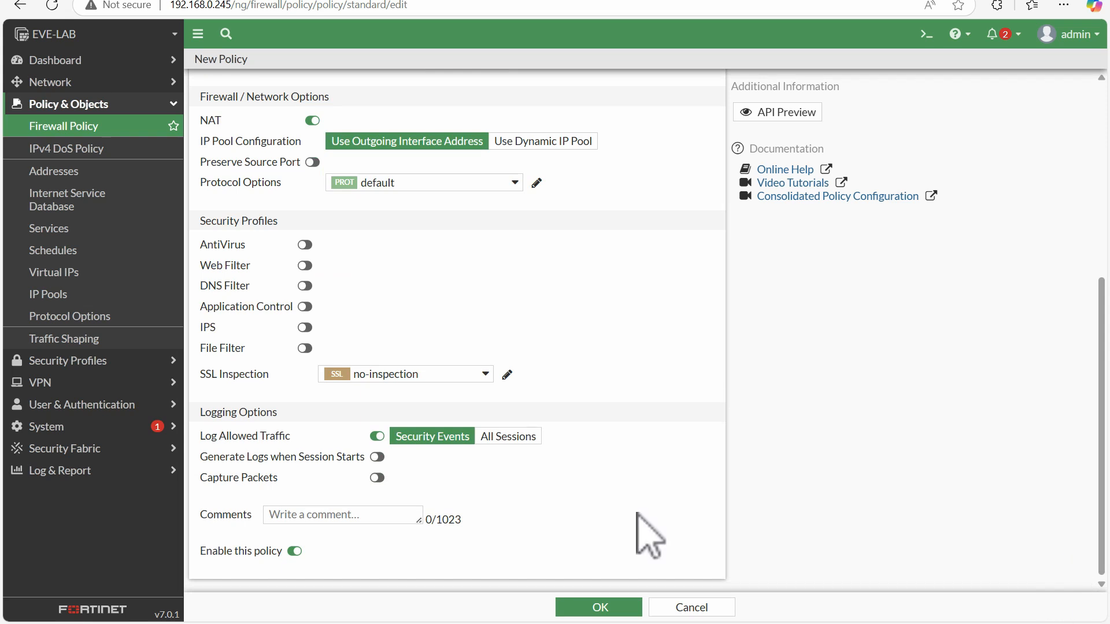
pyautogui.click(507, 436)
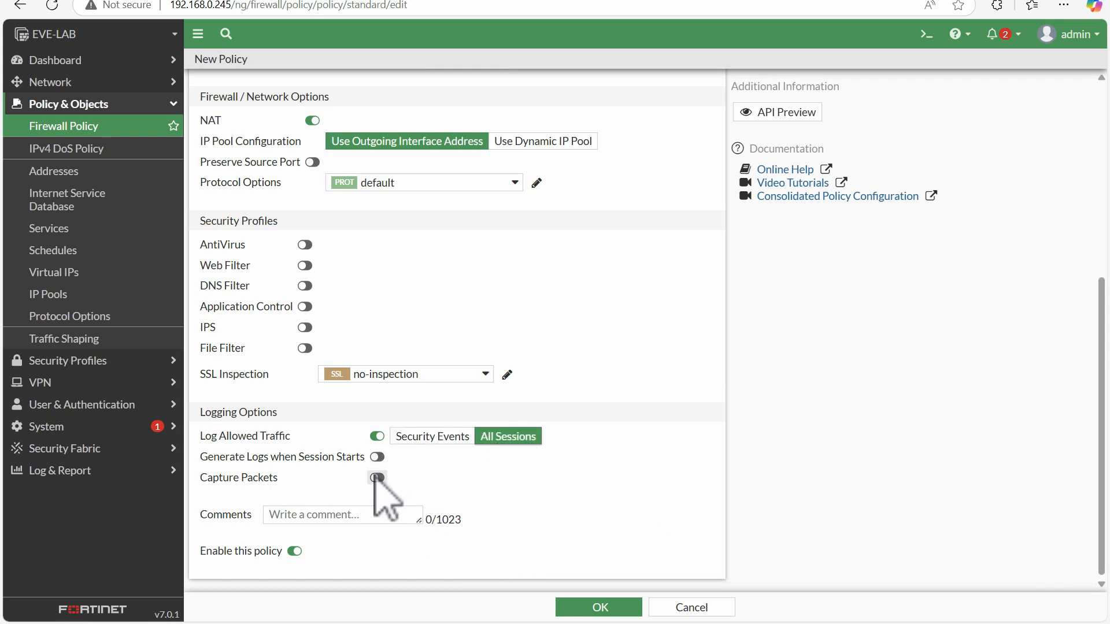
pyautogui.click(604, 610)
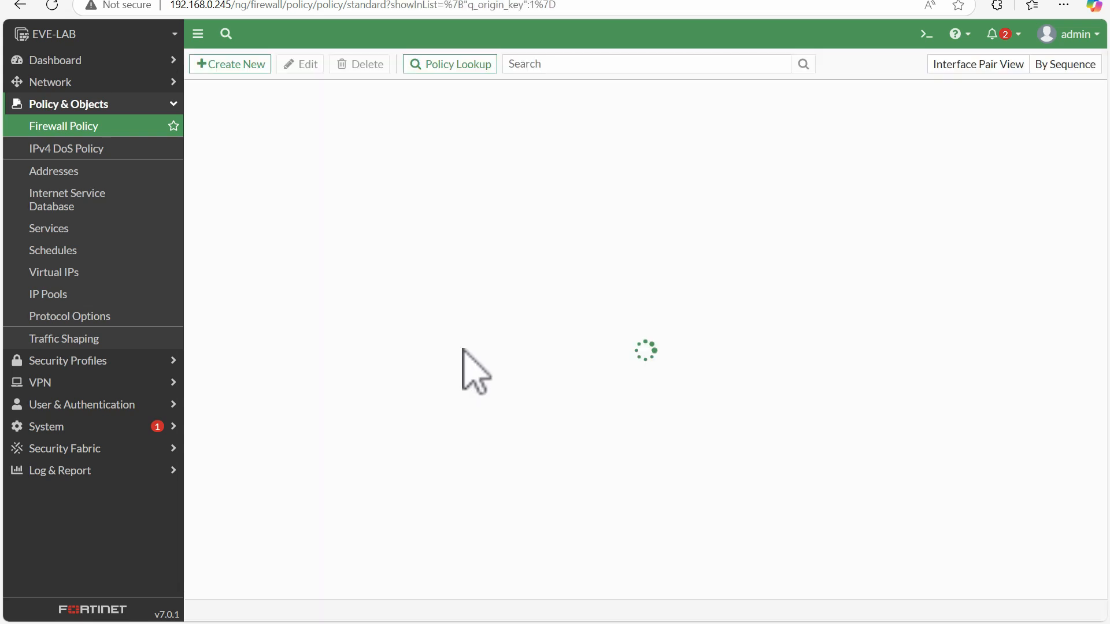